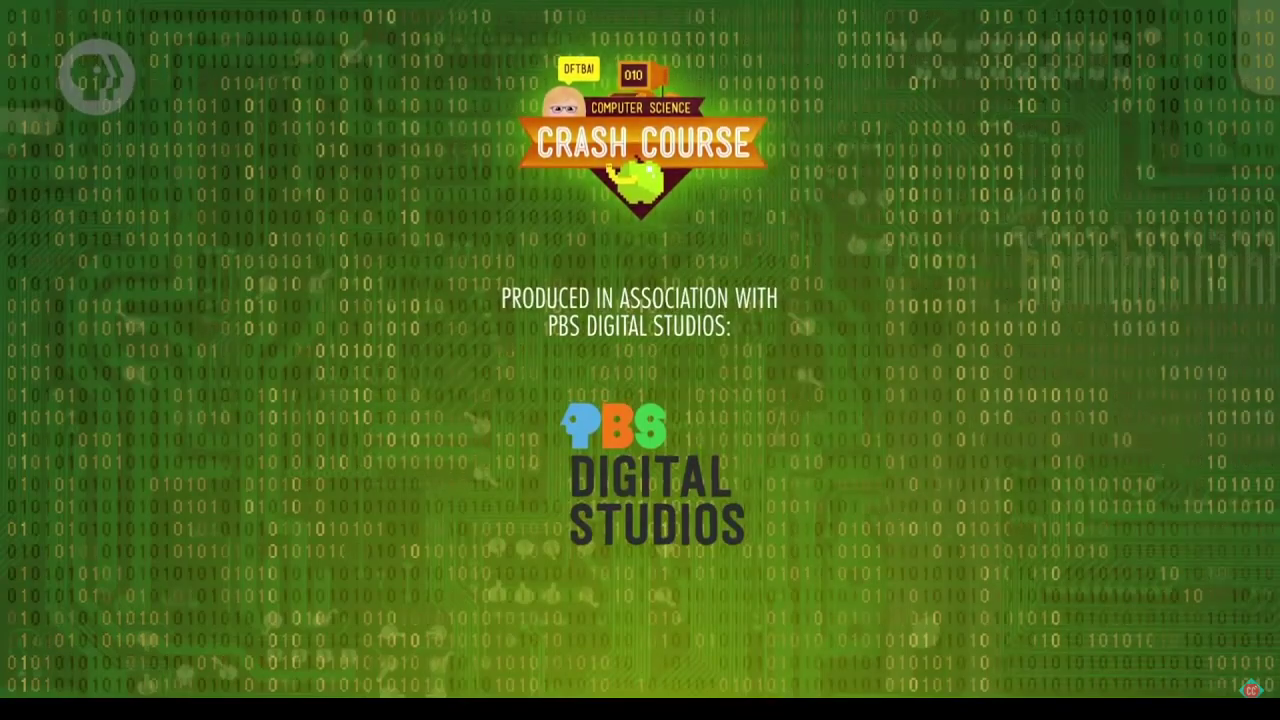
Step: Leave full-screen playback, pause the Cryptography: Crash Course Computer Science #33 video and copy its web address
key("Escape")
left_click(382, 405)
left_click(285, 33)
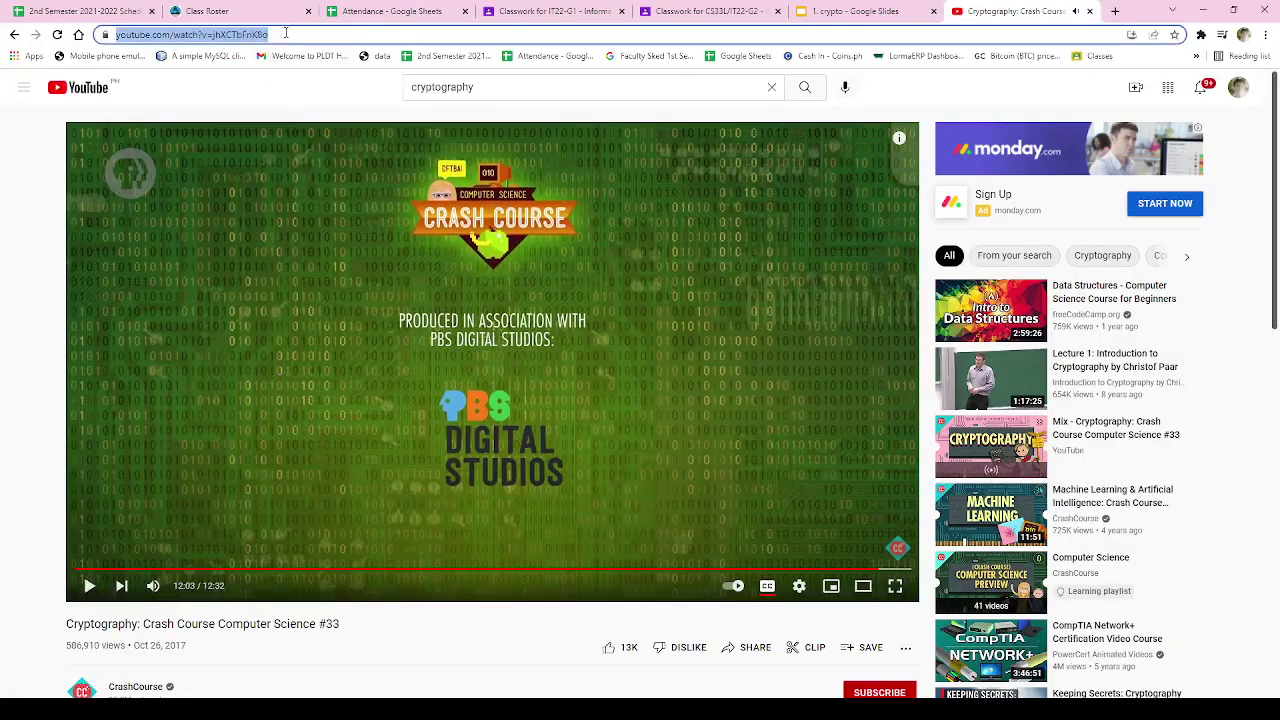
Step: Switch to Google Classroom and start a new material titled "Video" in the IT22-G1 Information Assurance & Security class
left_click(552, 11)
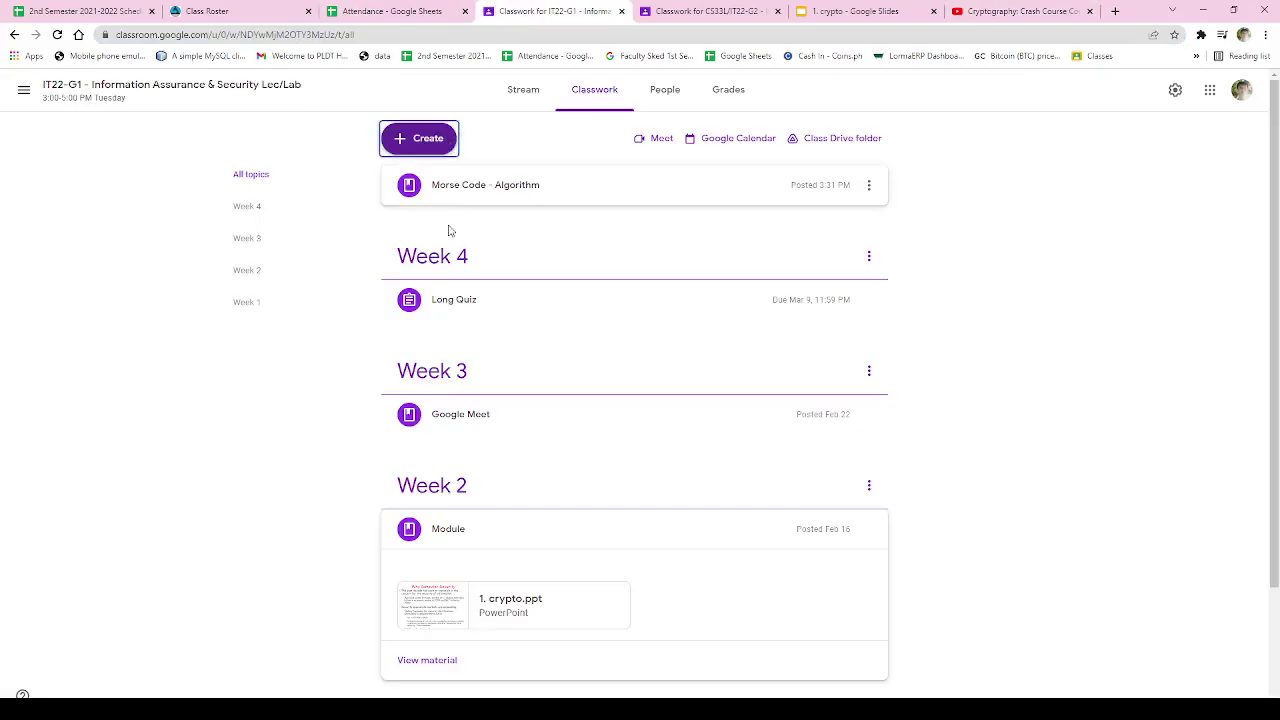
left_click(424, 139)
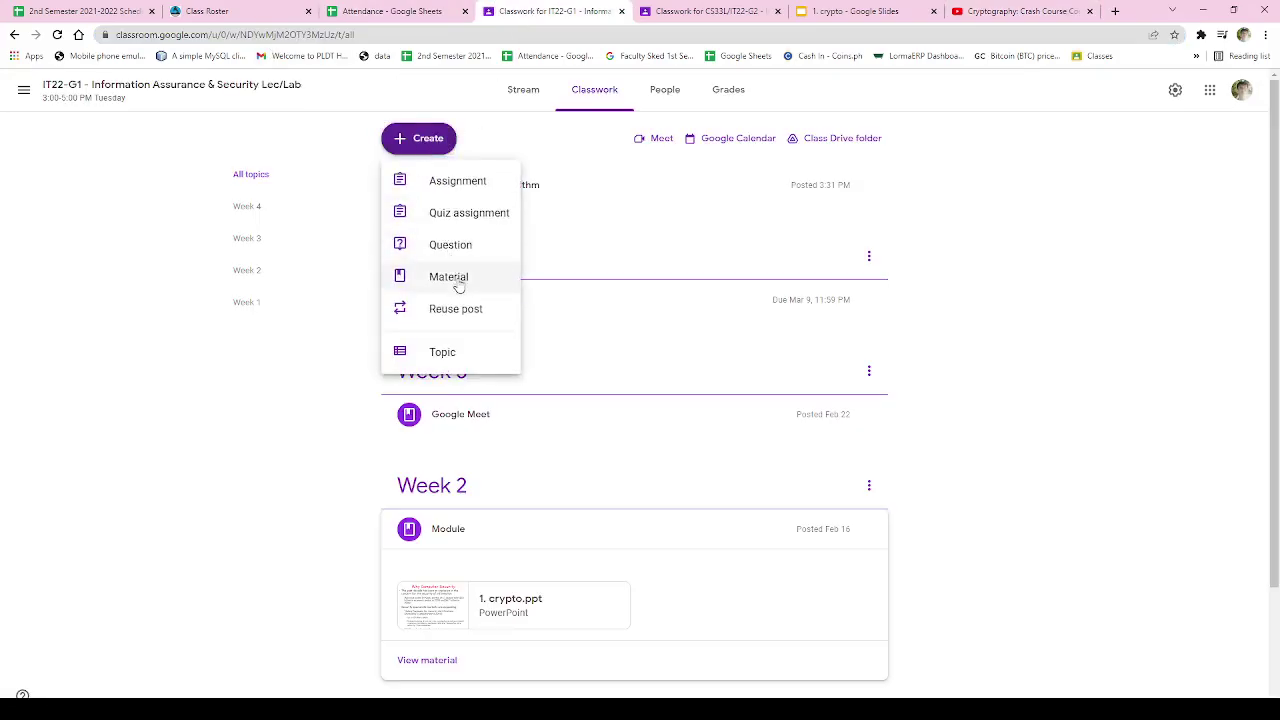
left_click(450, 278)
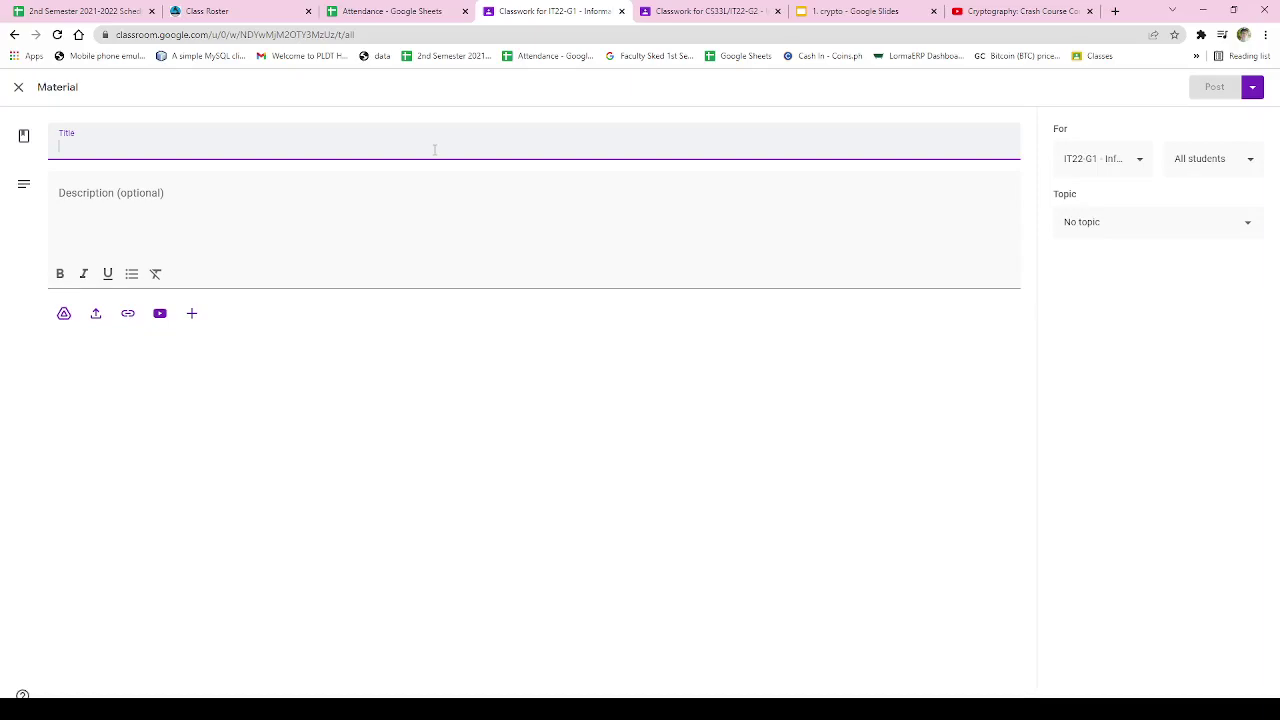
type("Video")
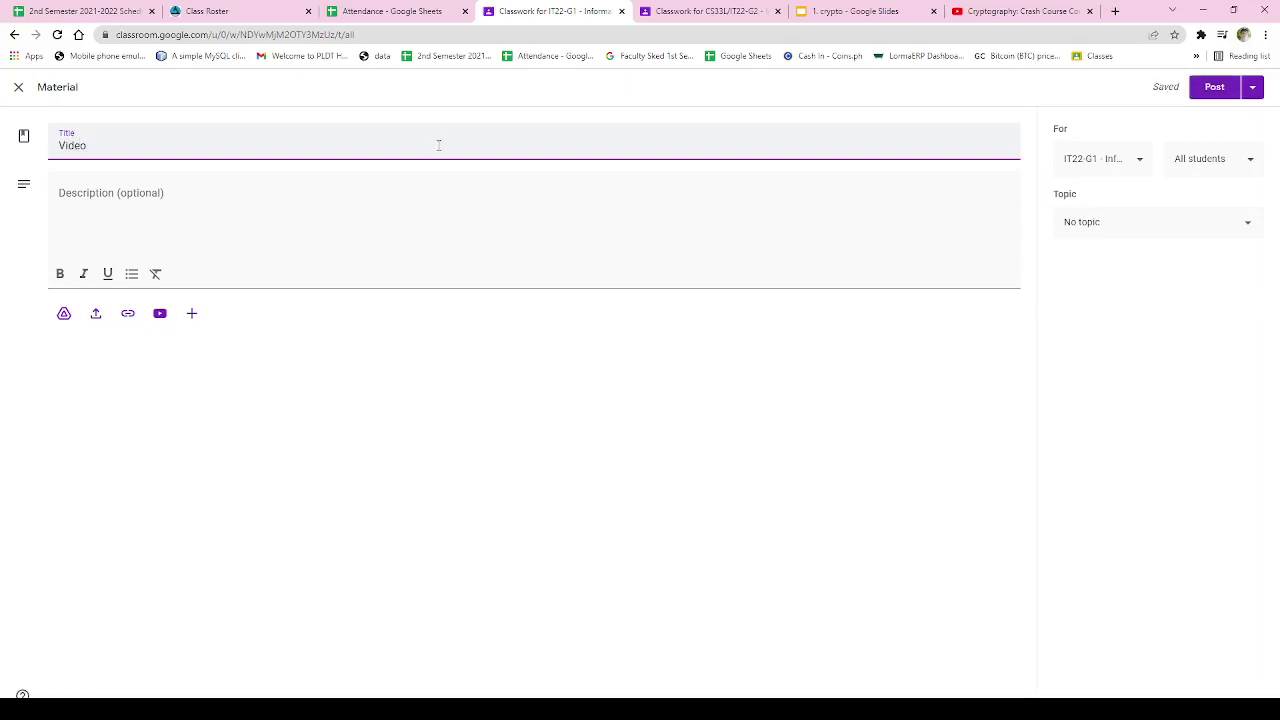
Step: Attach the copied YouTube link of Cryptography: Crash Course Computer Science #33 to the IT22-G1 Video material
left_click(985, 11)
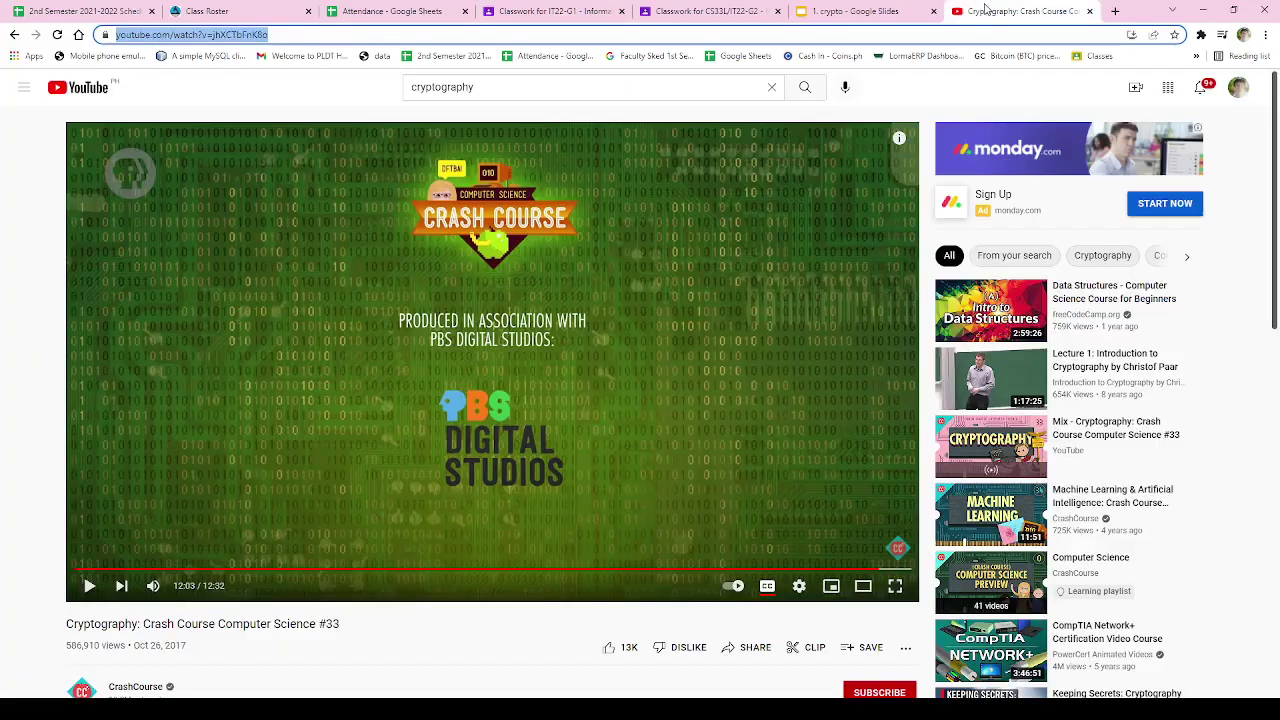
left_click(555, 11)
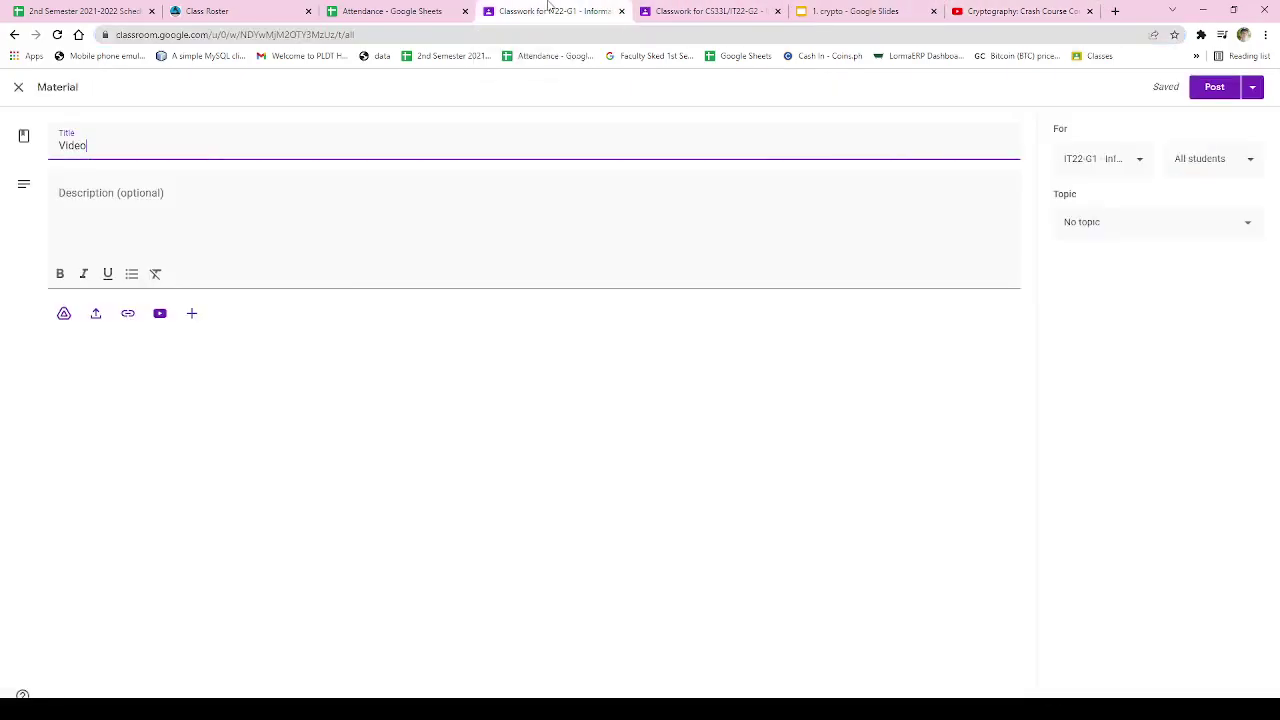
left_click(128, 313)
key("ctrl+v")
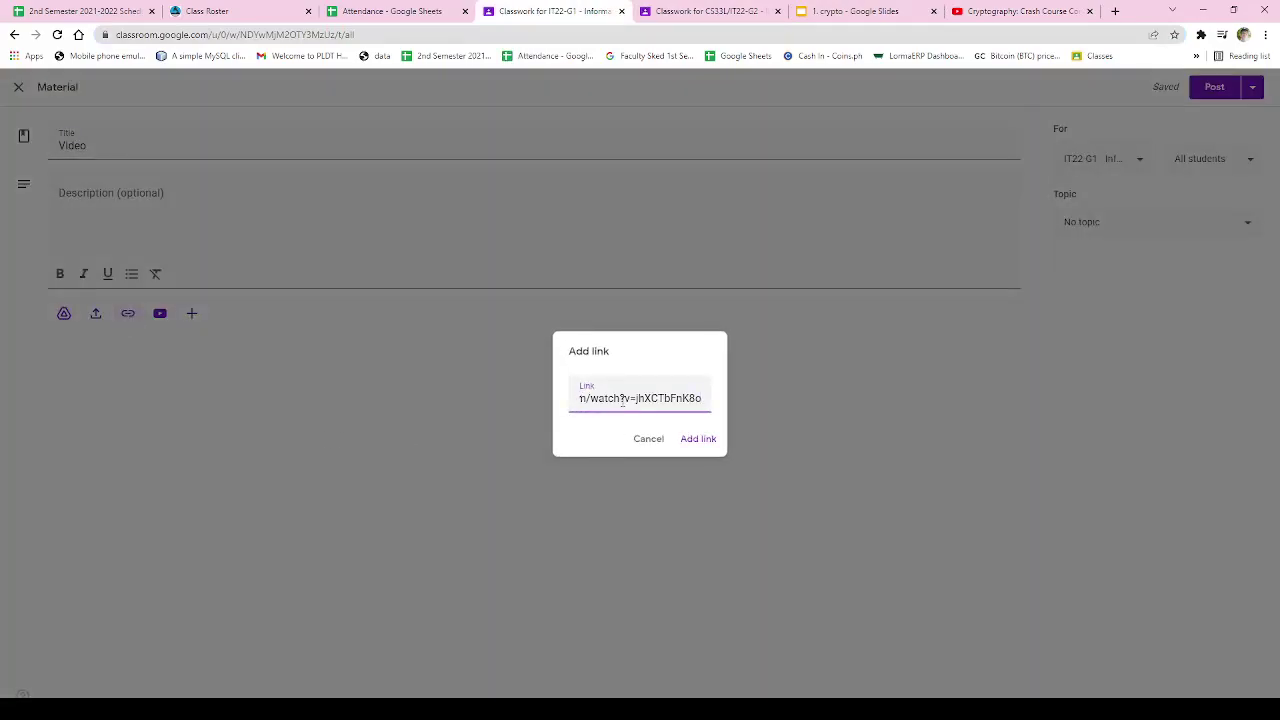
left_click(700, 441)
left_click(1020, 11)
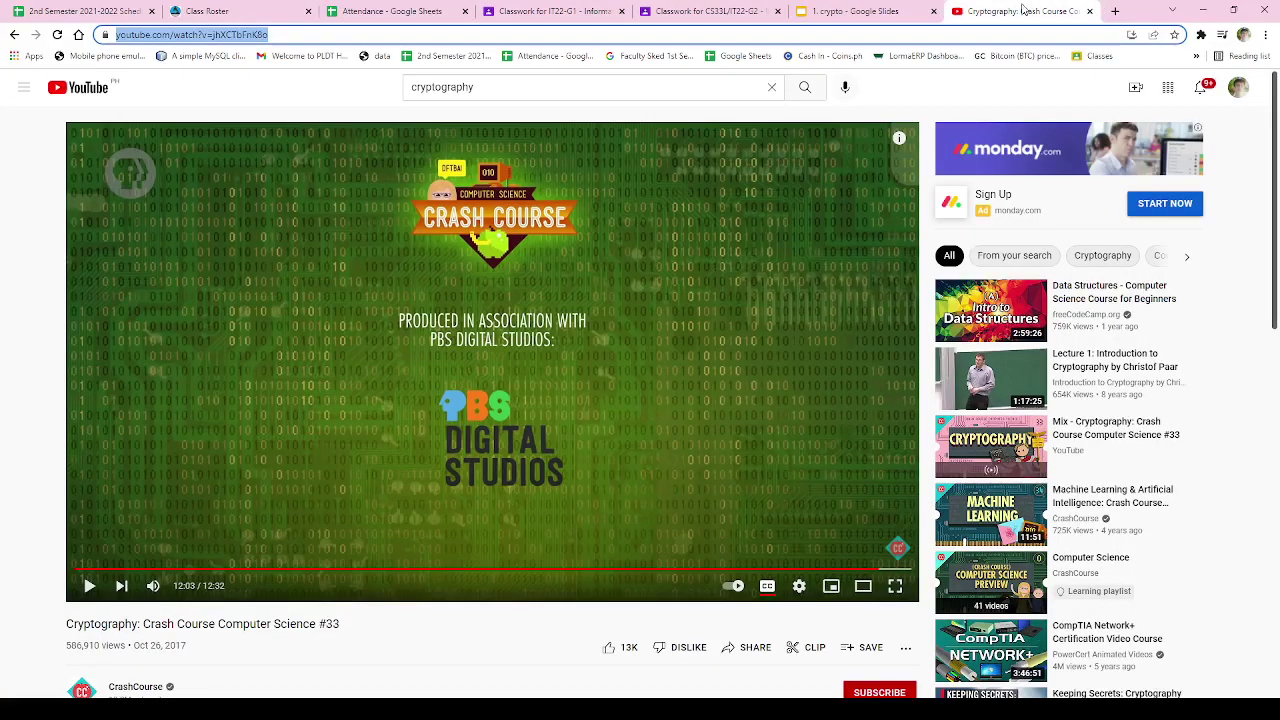
left_click(550, 11)
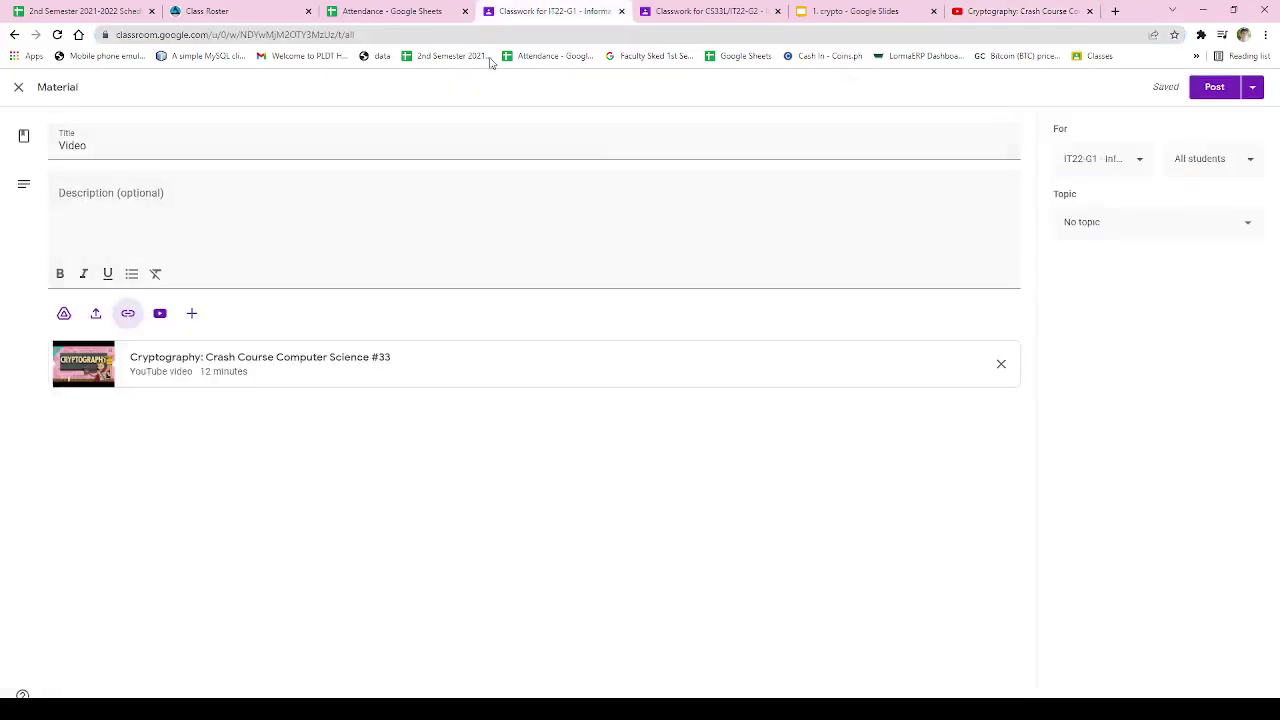
Step: Assign the Video material to the Week 4 topic and post it to the IT22-G1 class
left_click(1141, 228)
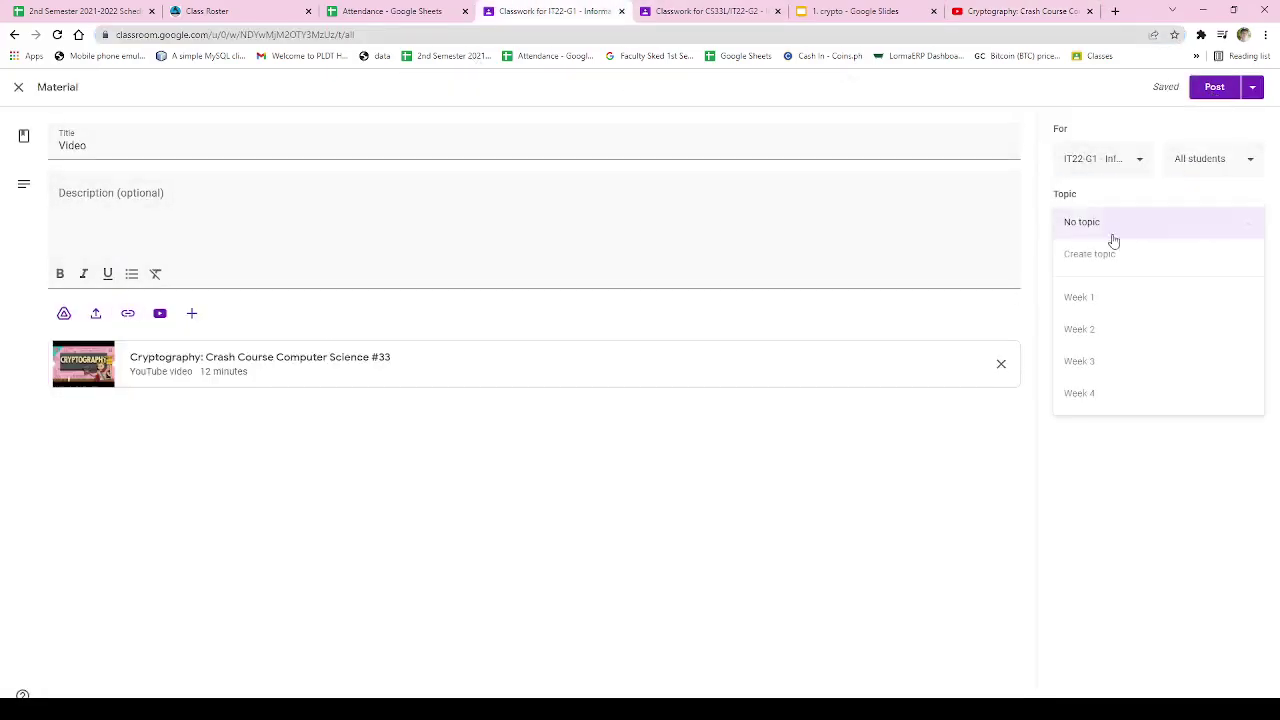
left_click(1141, 395)
left_click(1214, 87)
Step: Start a new material titled "Video" in the CS33L/IT22-G2 Information Assurance and Security 1 class
left_click(738, 11)
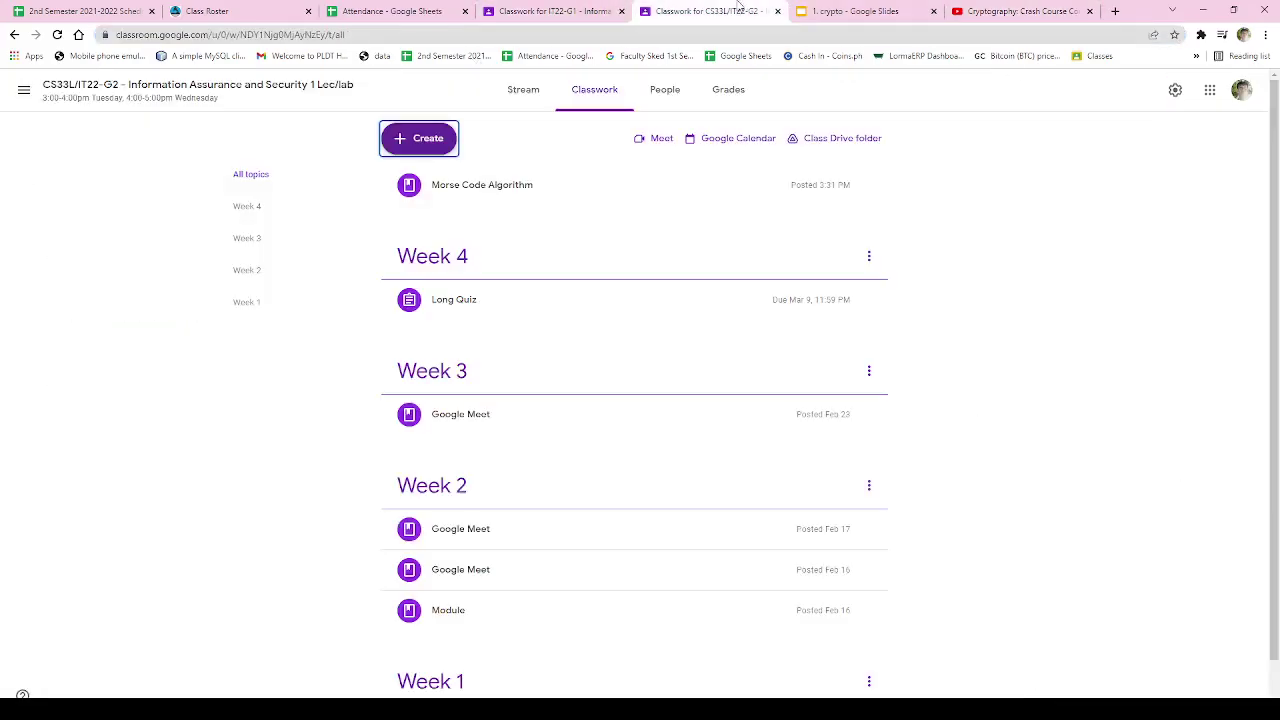
left_click(441, 138)
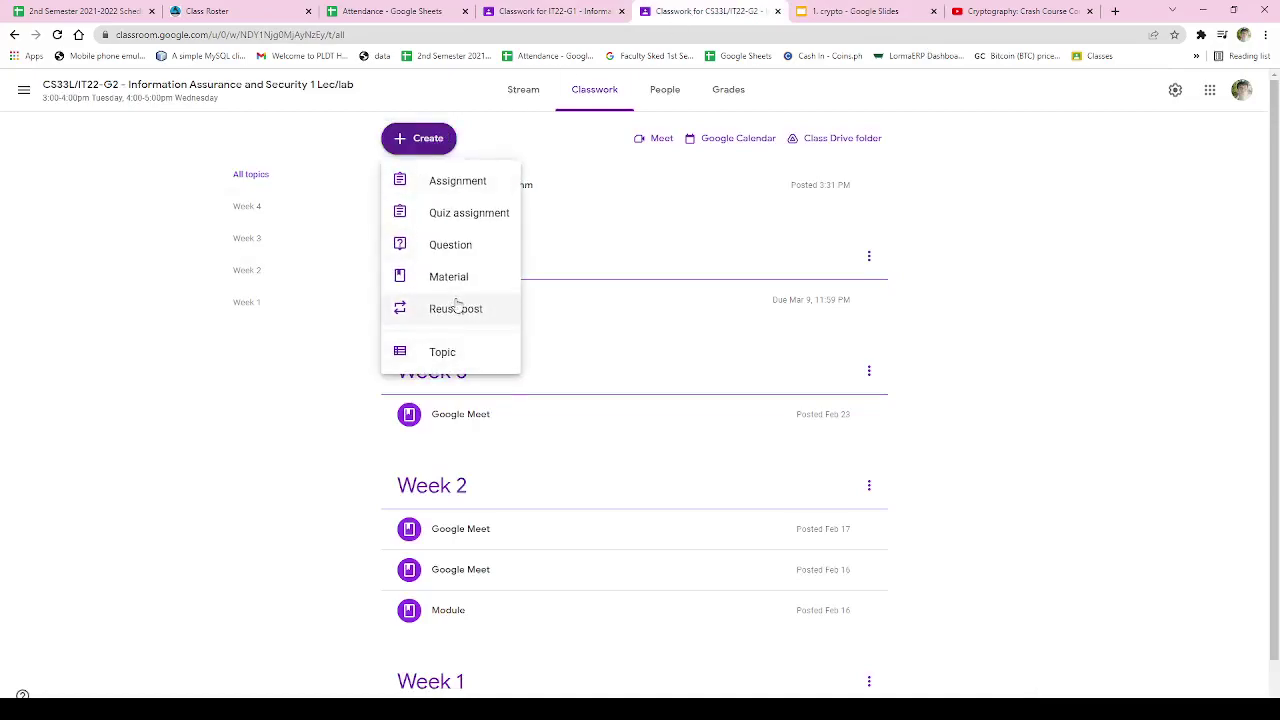
left_click(456, 283)
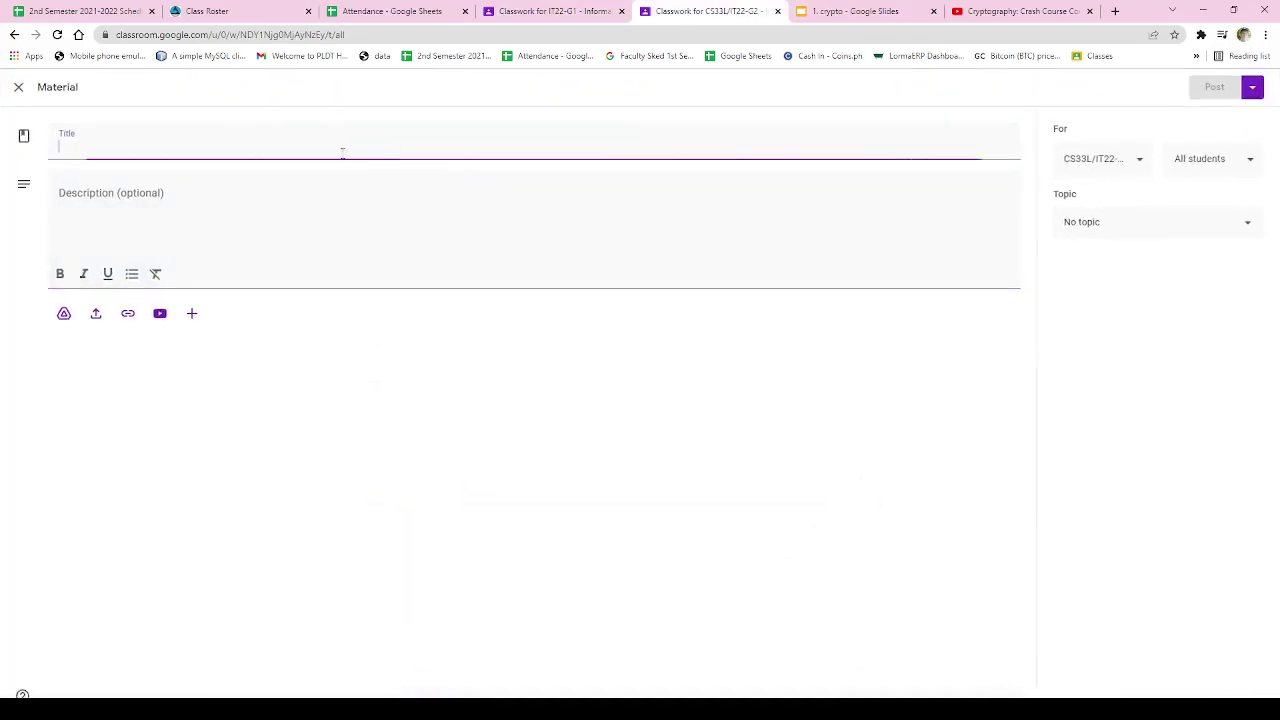
type("Video")
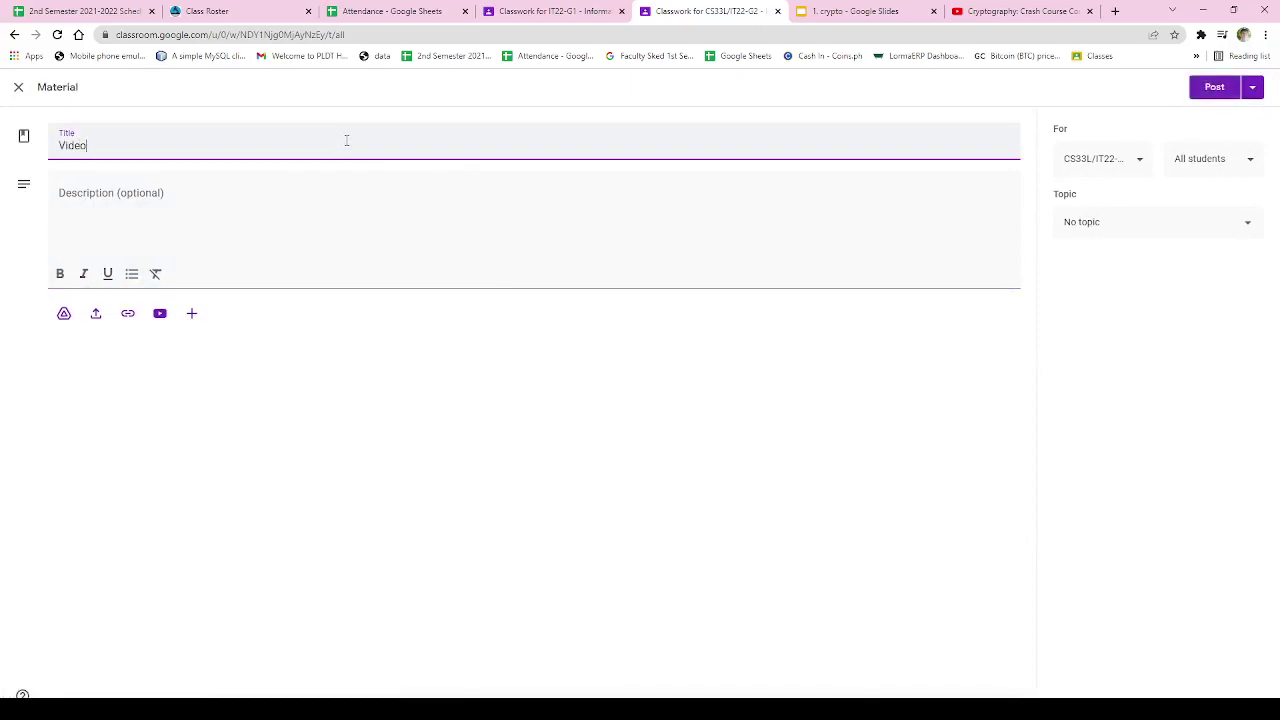
Step: Attach the same YouTube cryptography video link to the CS33L/IT22-G2 Video material
left_click(128, 313)
type("https://www.youtube.com/watch?v=jbXC1bFnK8o")
left_click(692, 434)
Step: Assign the Video material to the Week 4 topic and post it to the CS33L/IT22-G2 class
left_click(1100, 225)
left_click(1111, 394)
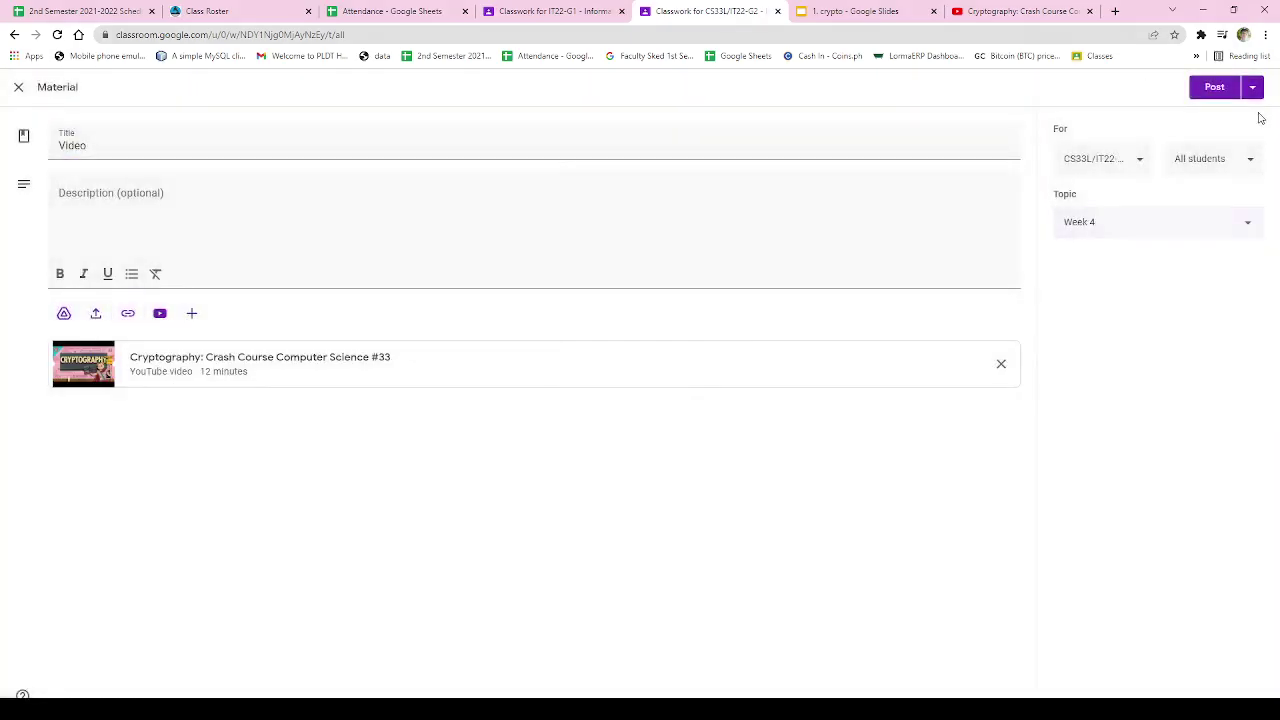
left_click(1208, 88)
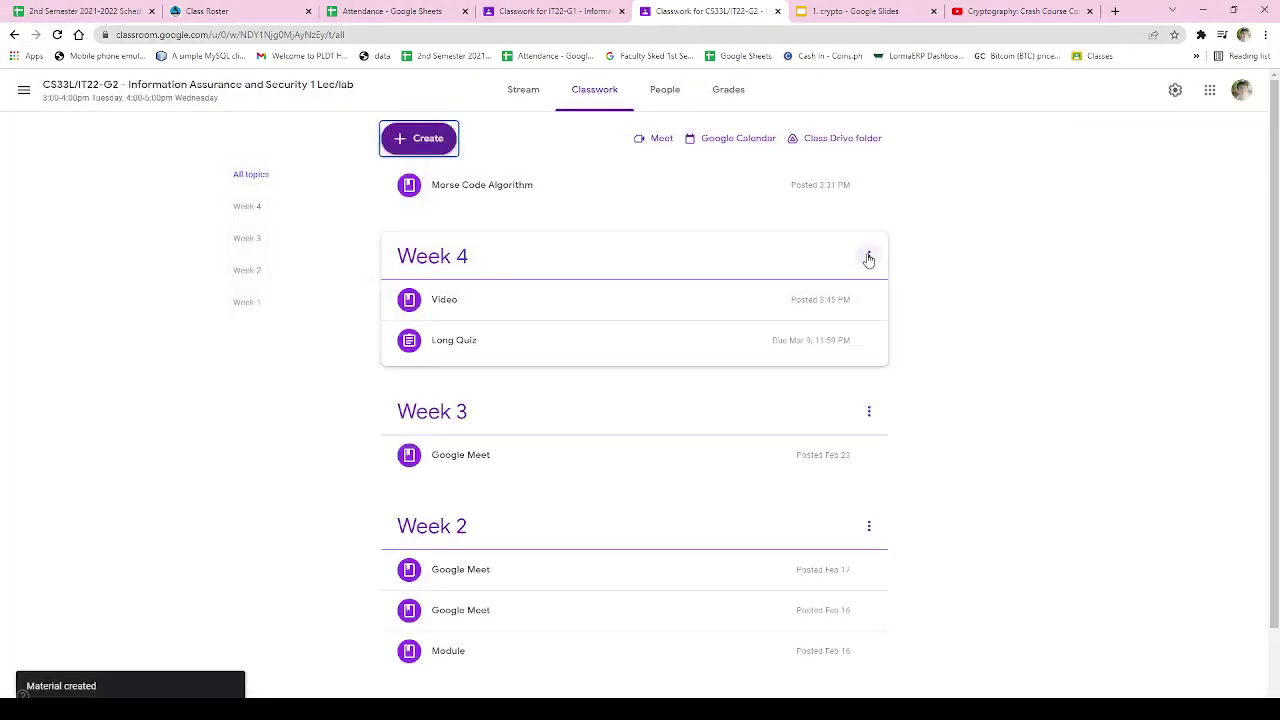
Step: Return to the YouTube video and review the paint-mixing key exchange illustration around 7:51 to 7:59
left_click(1017, 10)
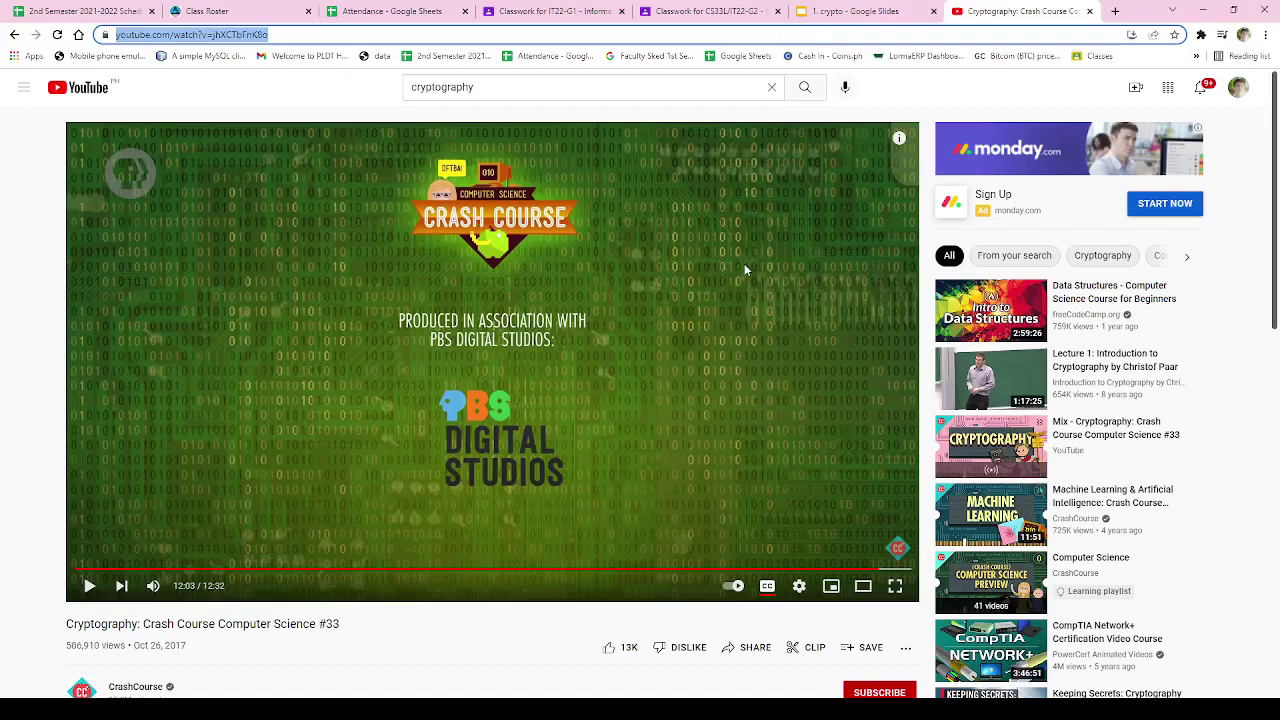
key("alt+Tab")
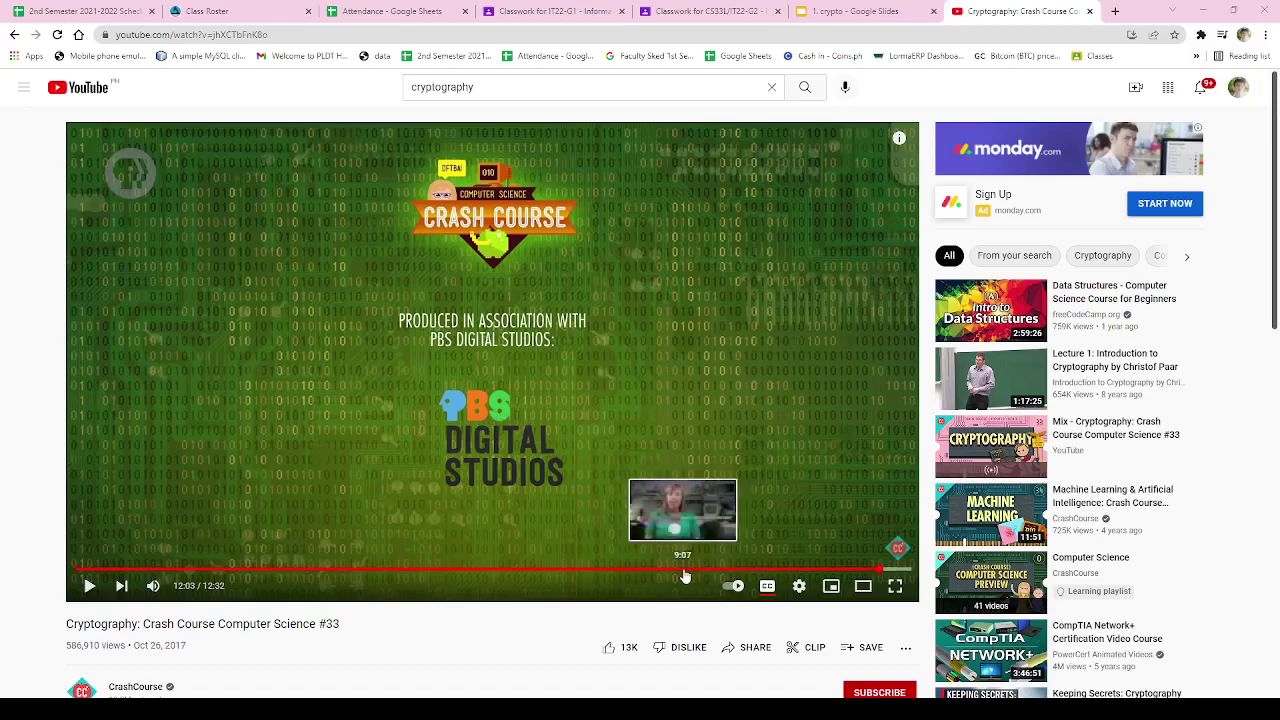
left_click(648, 569)
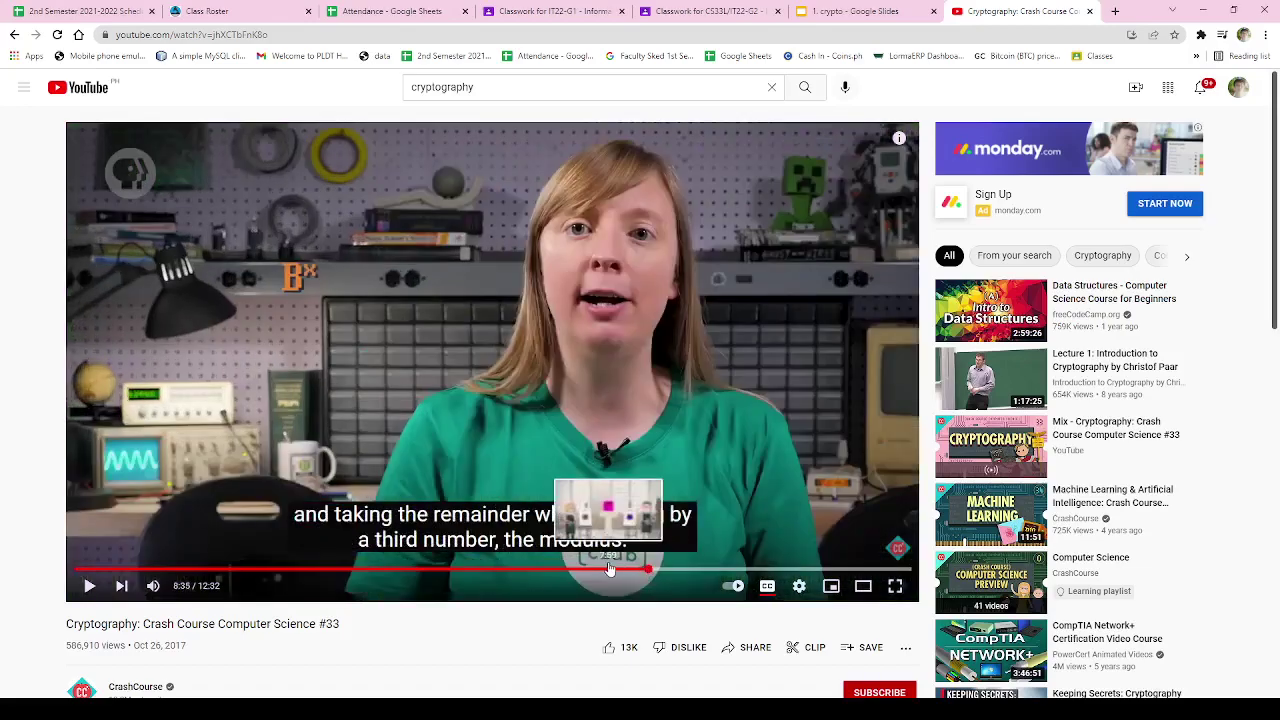
left_click(609, 569)
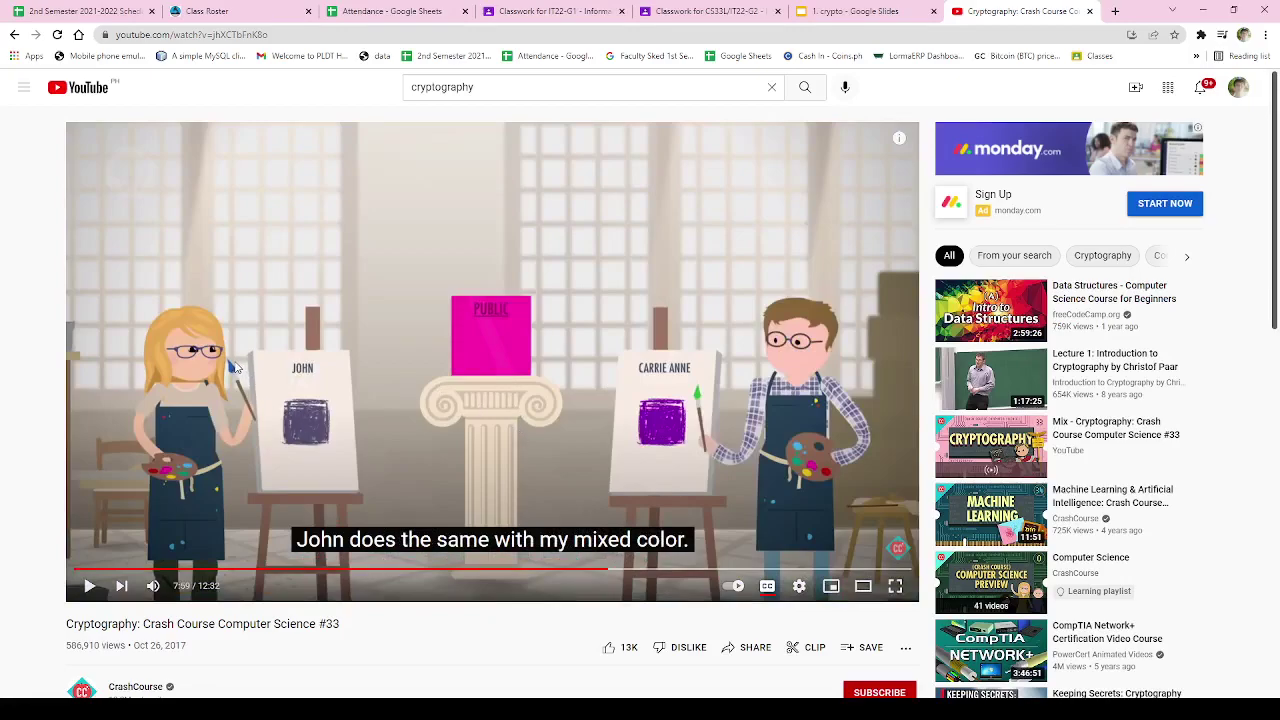
left_click(598, 569)
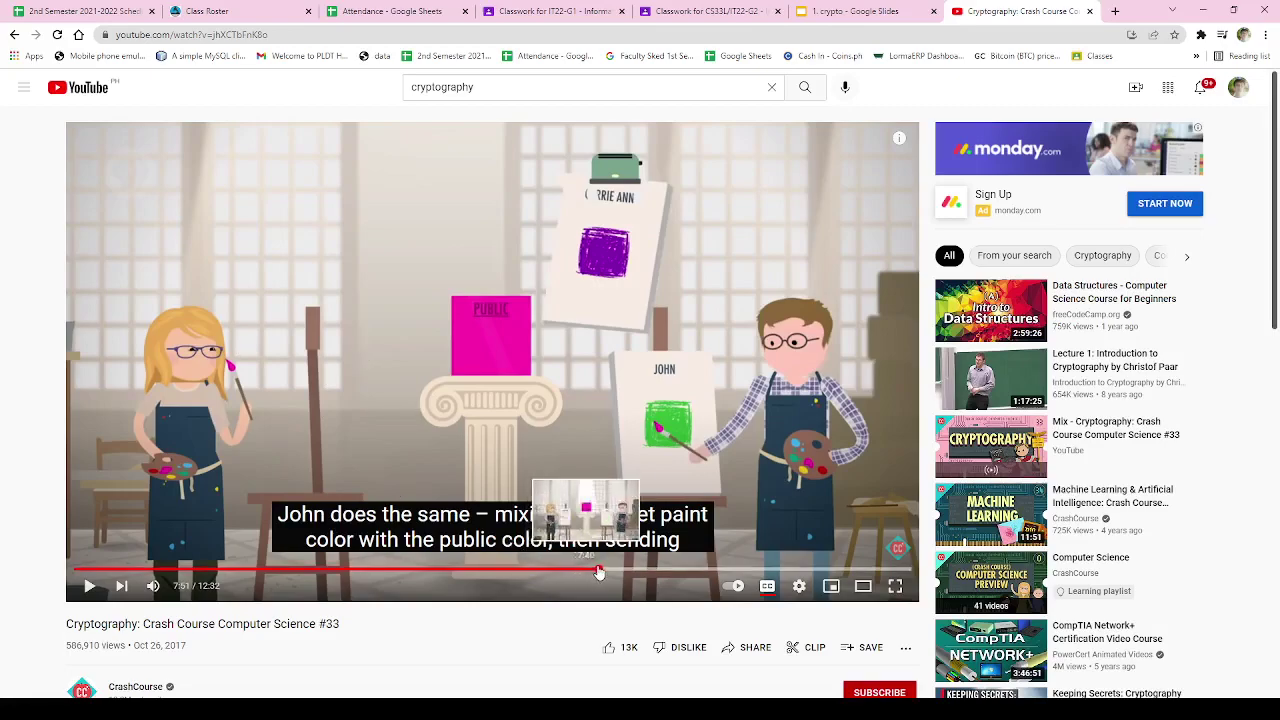
left_click(609, 570)
Step: Review the modular arithmetic example of 3 to the 5th power modulo 31 around 8:43 in the video
mouse_move(614, 572)
left_mouse_down()
mouse_move(669, 574)
mouse_move(657, 576)
left_mouse_up()
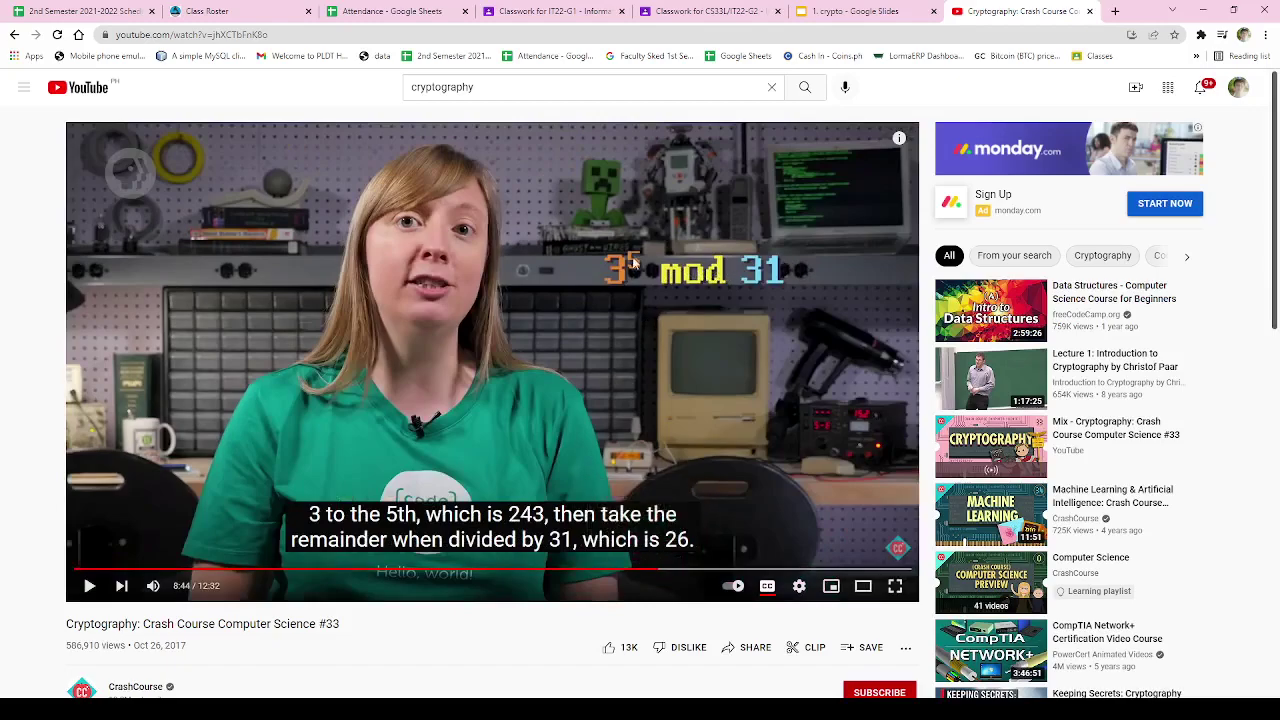
left_click(668, 575)
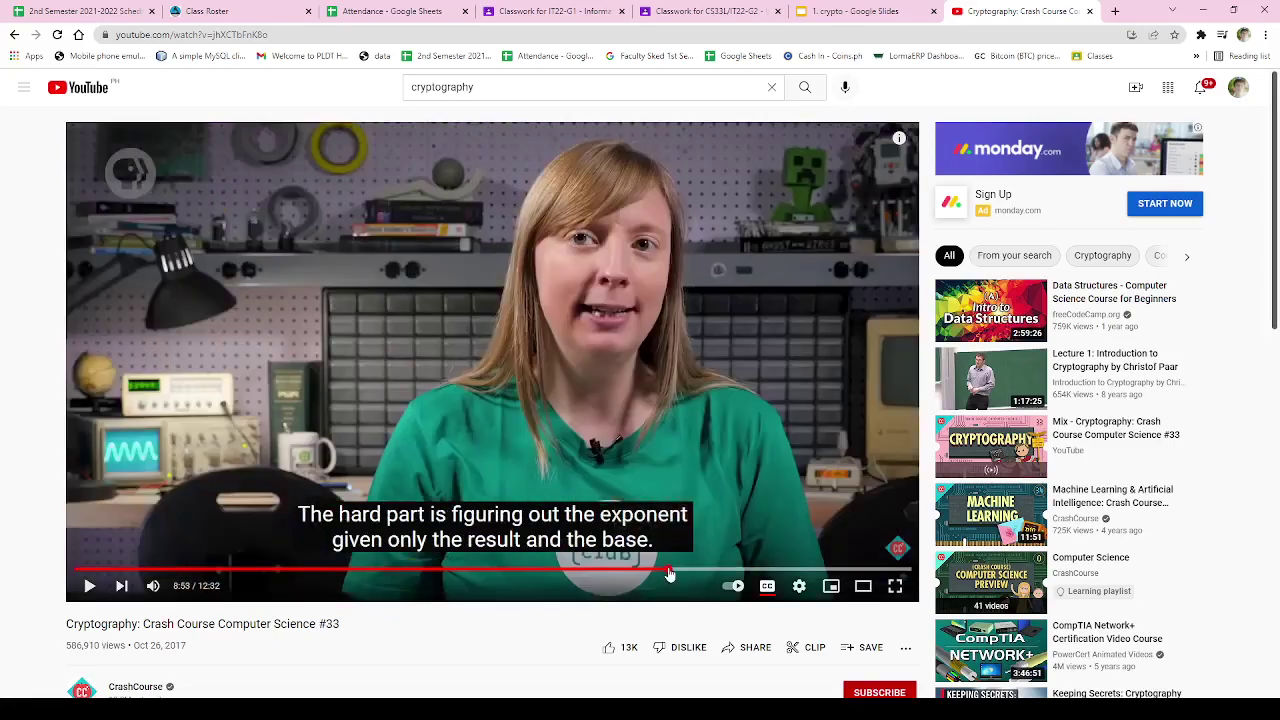
left_click(670, 575)
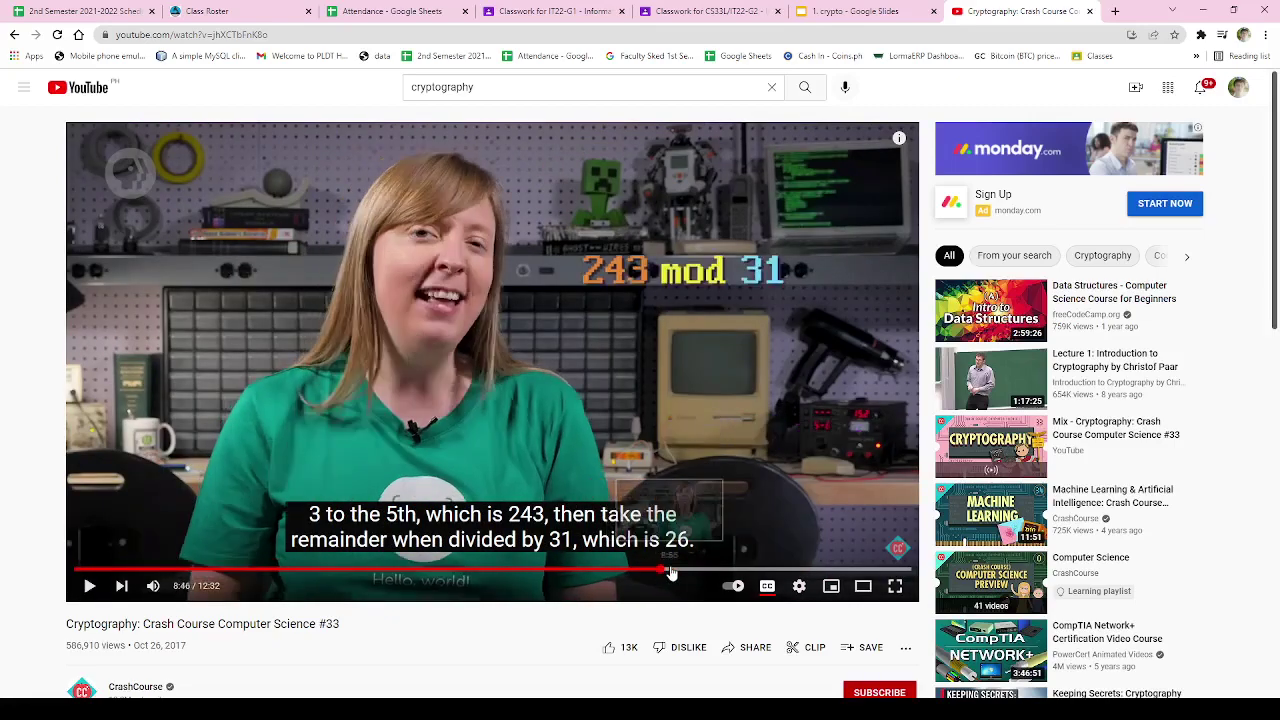
mouse_move(670, 575)
left_mouse_down()
mouse_move(703, 573)
mouse_move(652, 578)
left_mouse_up()
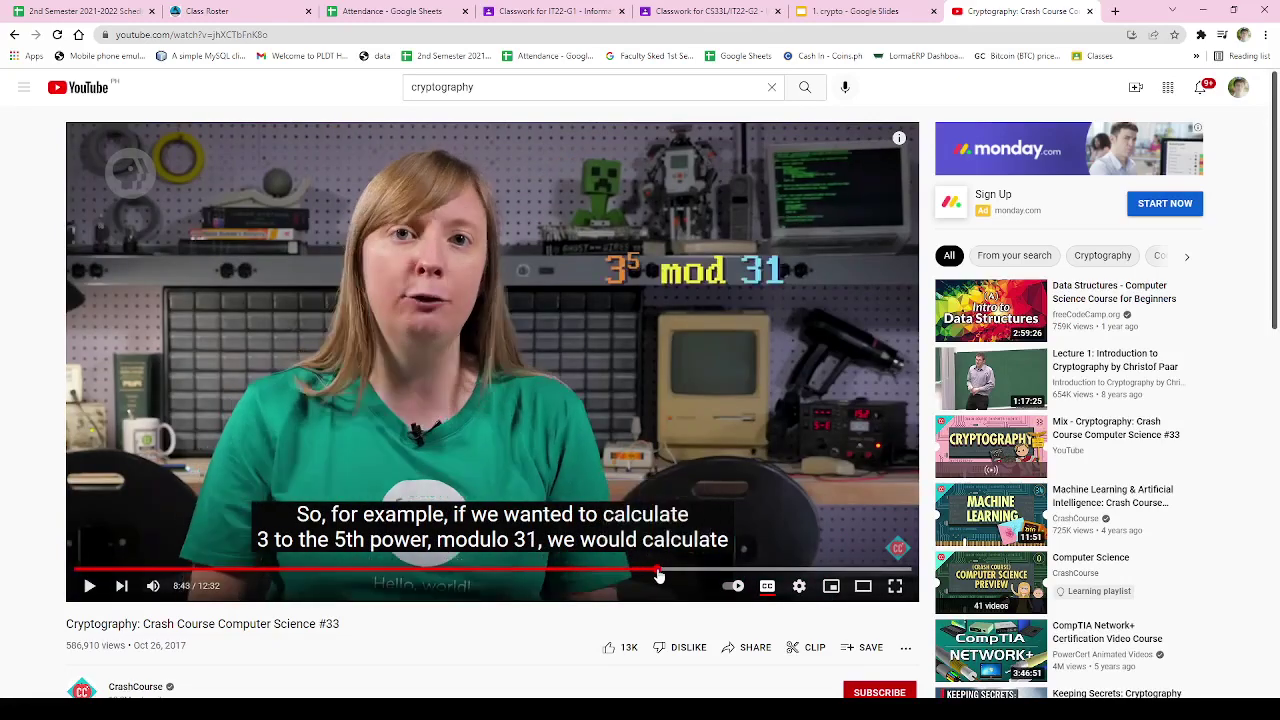
left_click(657, 577)
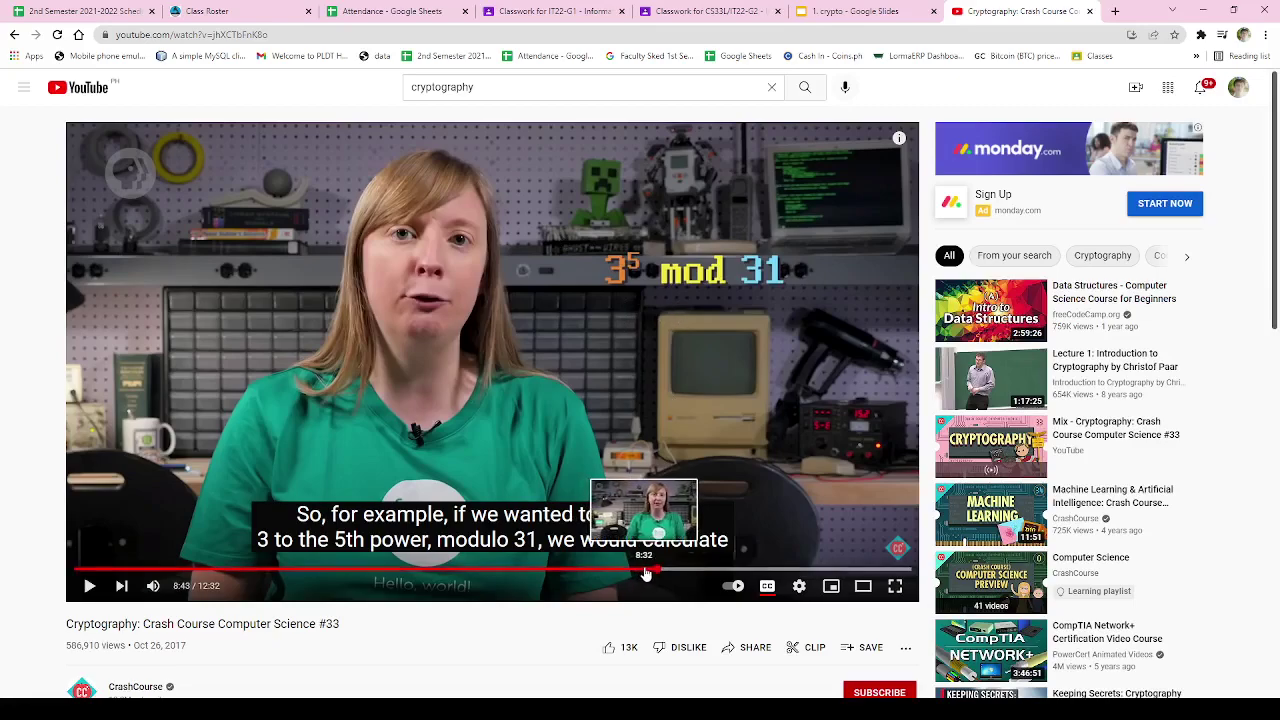
Step: Review the modular exponentiation, asymmetric encryption and signature scenes from 9:42 to 11:17, ending at the Diffie-Hellman recap at 10:03
left_click_drag(646, 574, 723, 575)
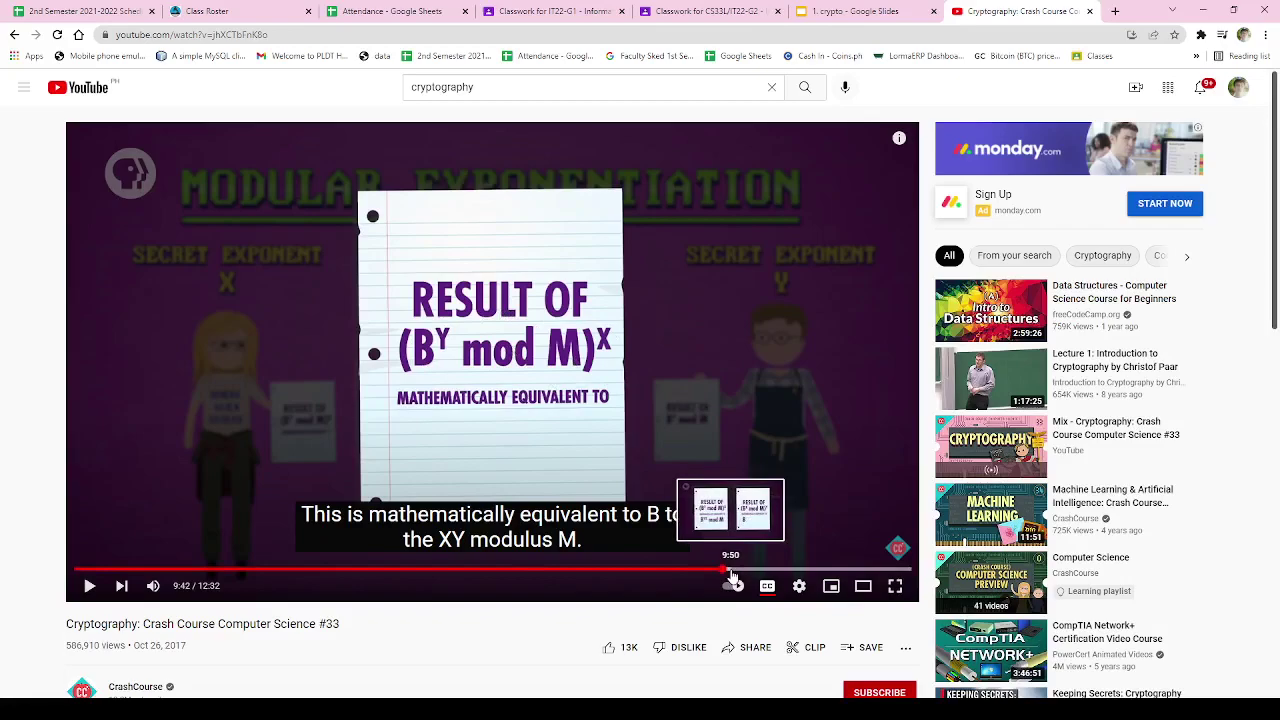
left_click(735, 571)
left_click_drag(735, 571, 796, 571)
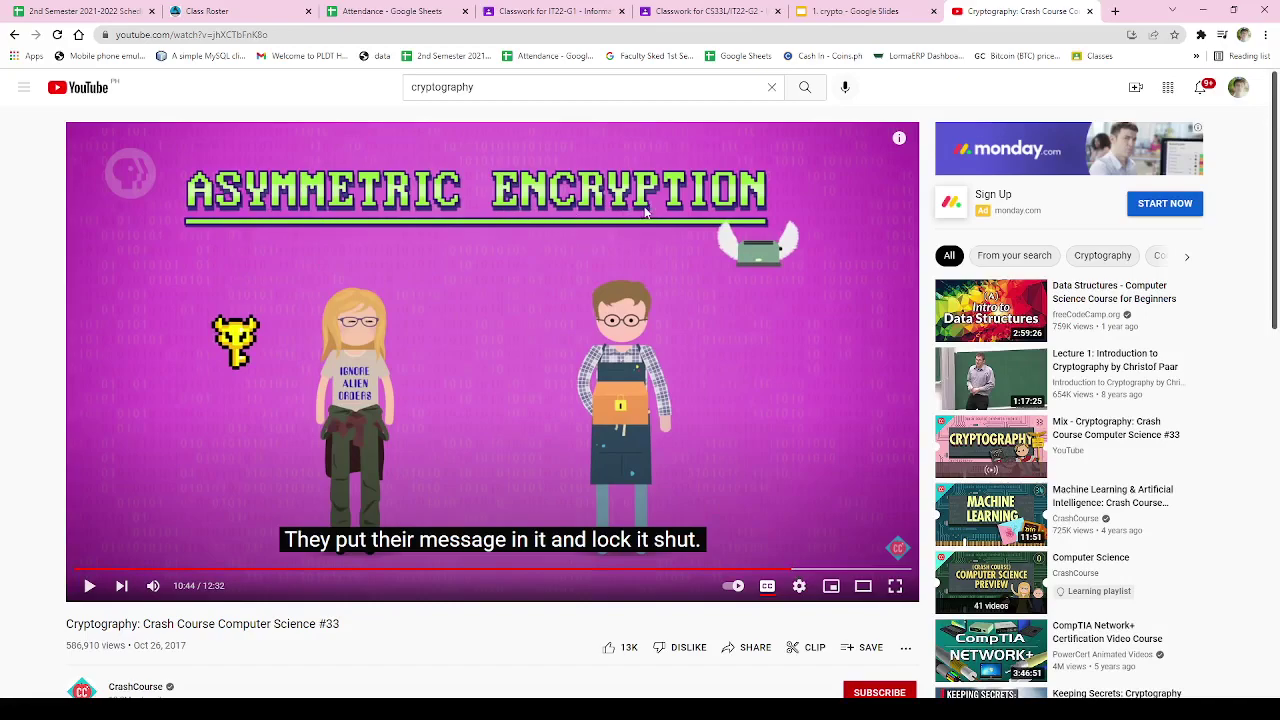
left_click_drag(803, 572, 826, 572)
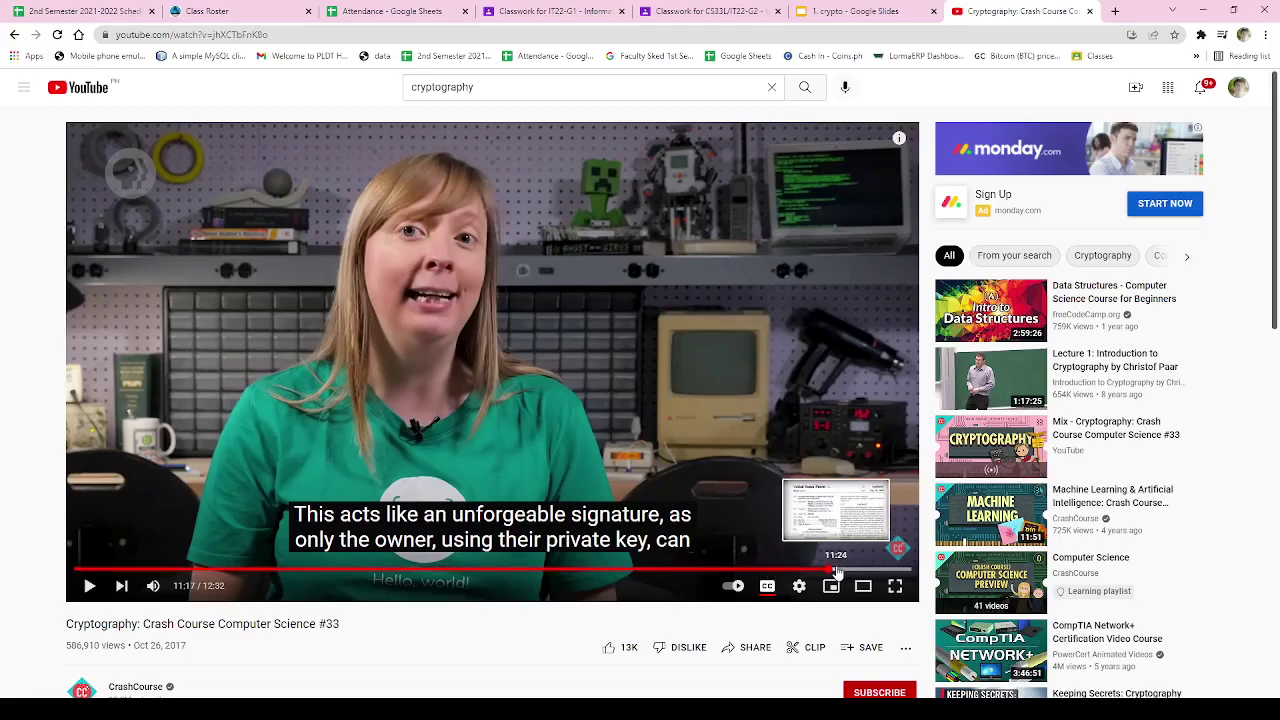
left_click(834, 570)
left_click_drag(848, 574, 746, 574)
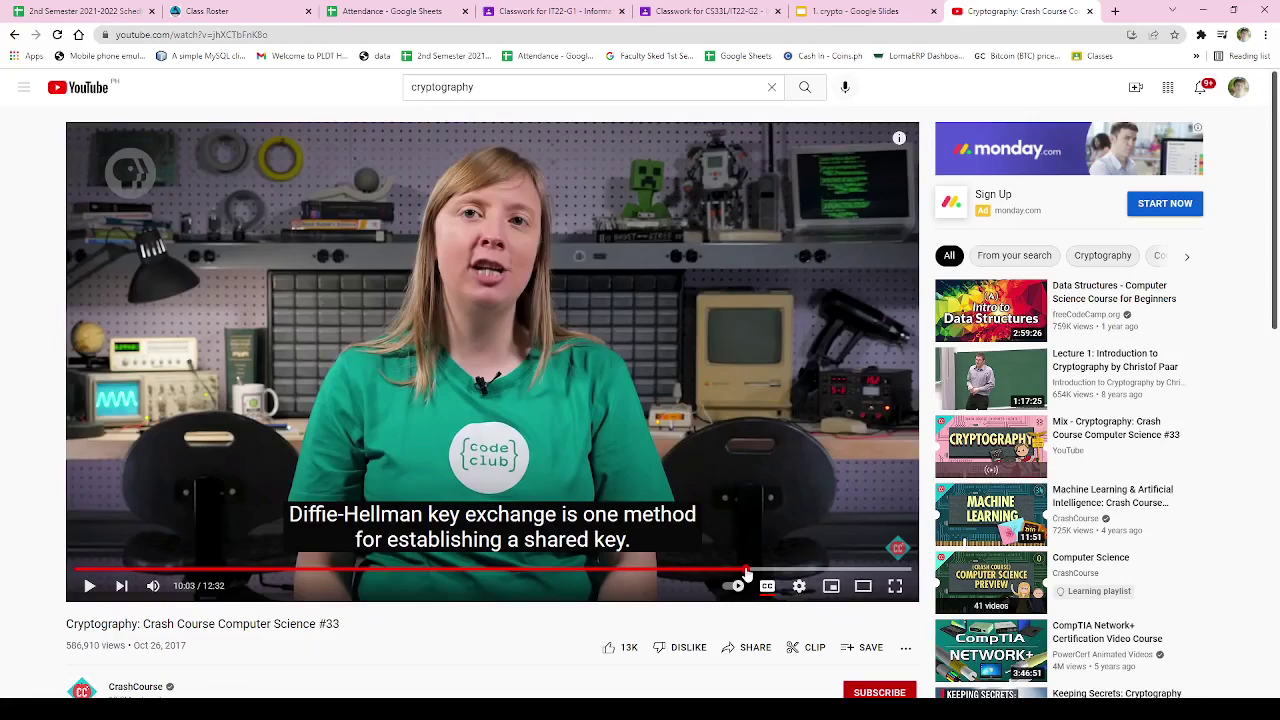
Step: Check the posted Video material under Week 4 in the IT22-G1 and CS33L/IT22-G2 classes on Google Classroom
left_click(665, 11)
left_click(607, 8)
left_click(528, 304)
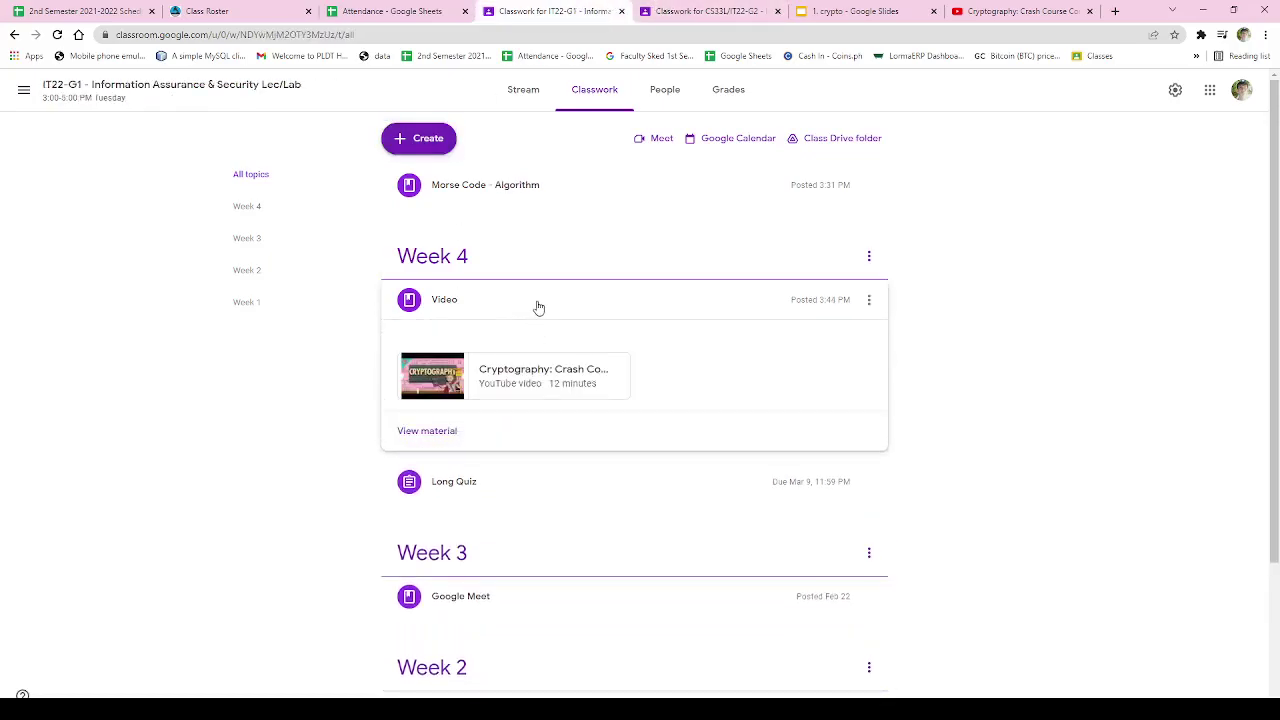
left_click(538, 307)
key("ctrl+Tab")
left_click(527, 305)
left_click(532, 312)
left_click(978, 12)
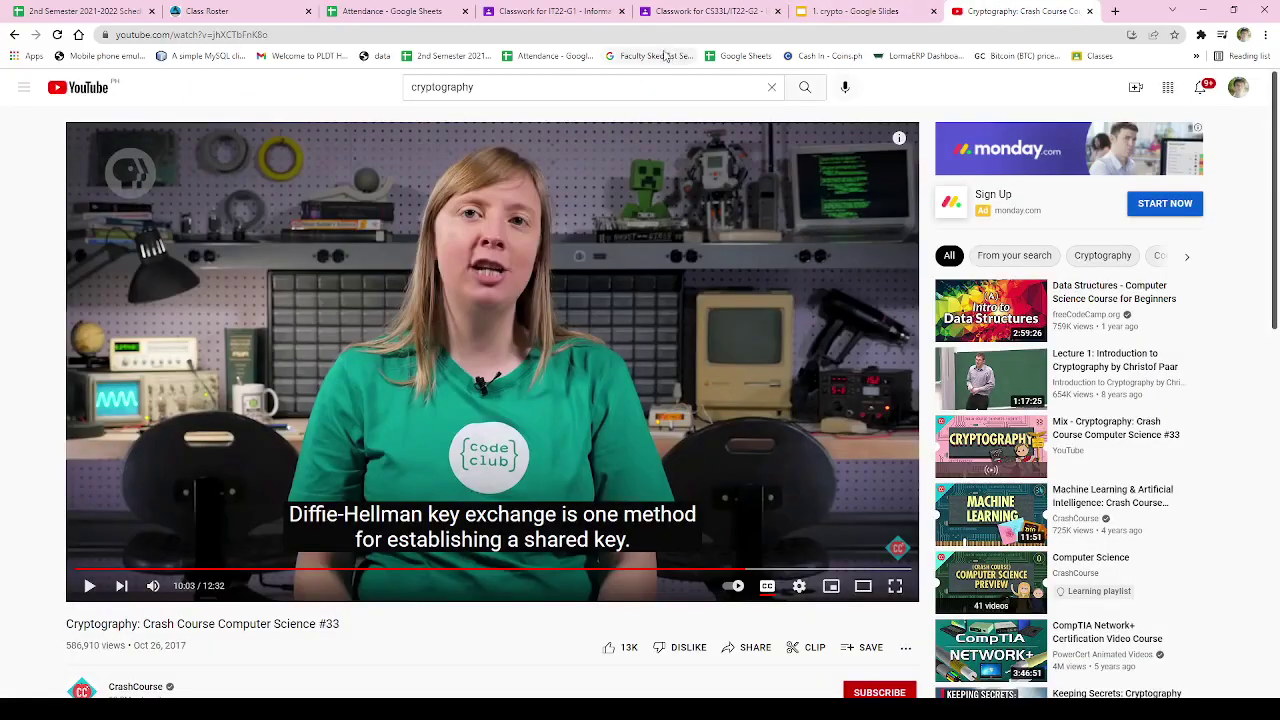
left_click(450, 12)
left_click(603, 18)
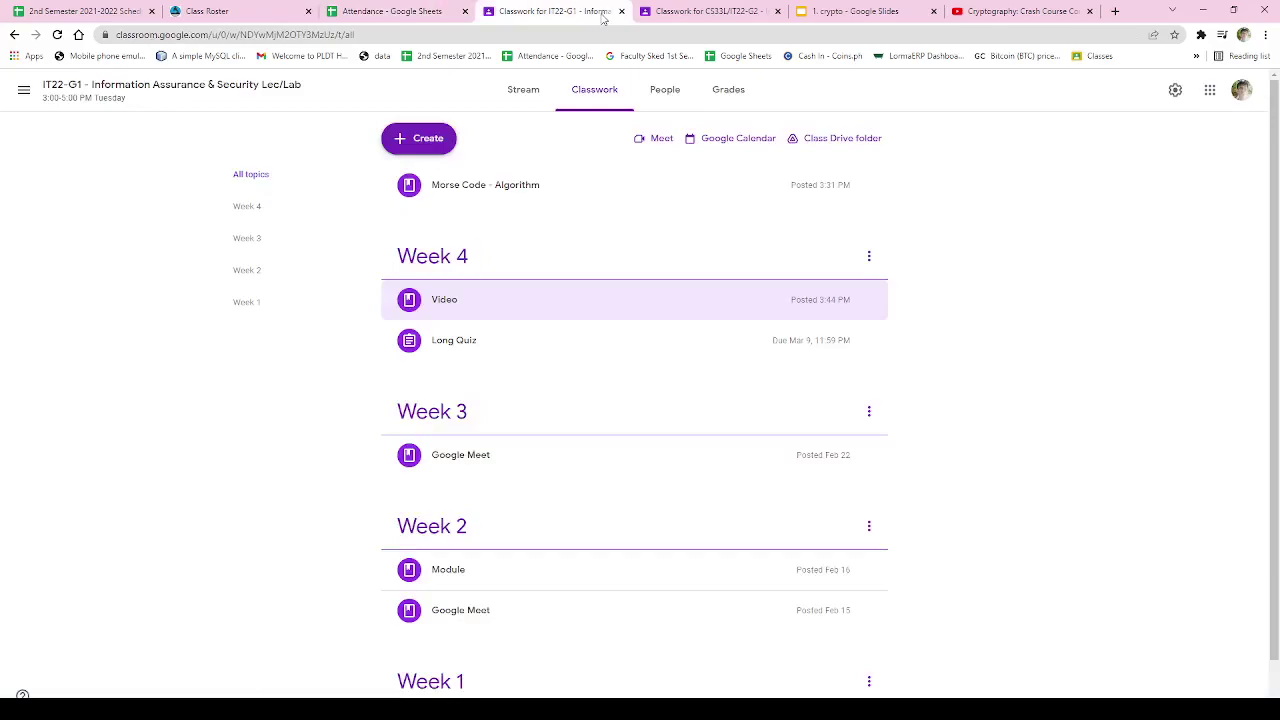
Step: Search YouTube for "morse algorithm" and open the video "Morse code and binary trees - Inside code"
left_click(1020, 11)
double_click(568, 80)
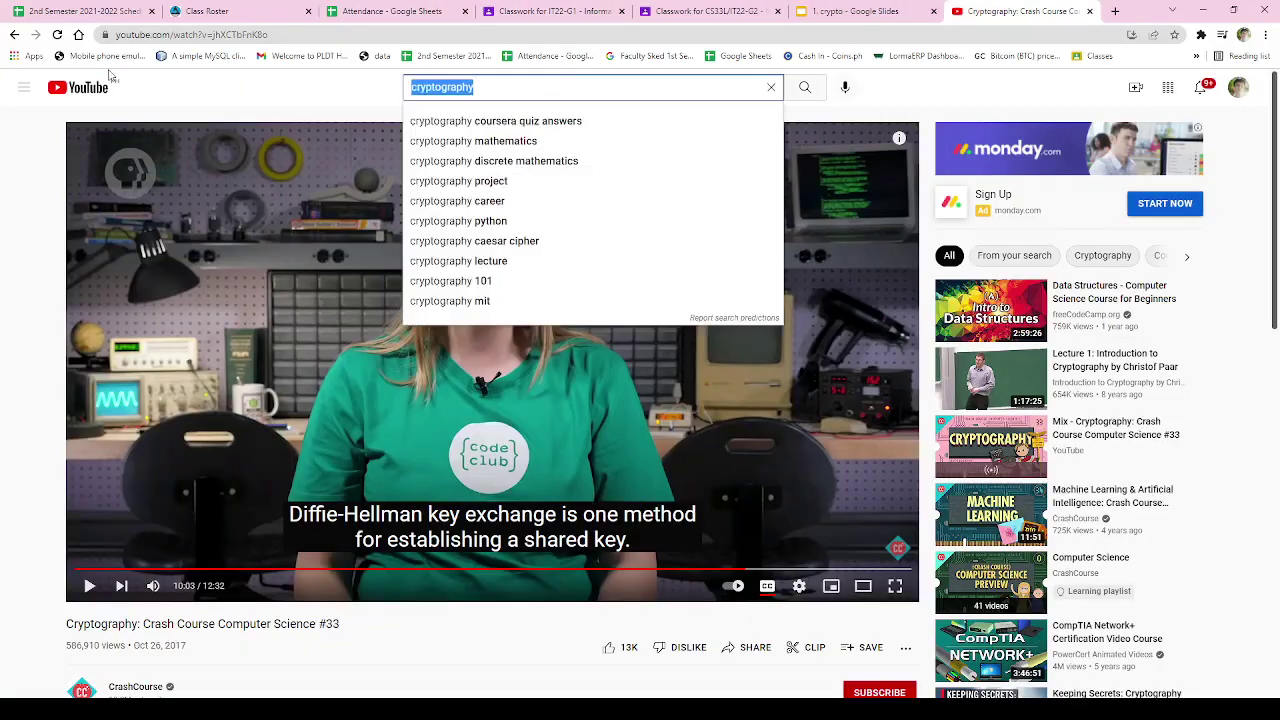
type("morse algorith")
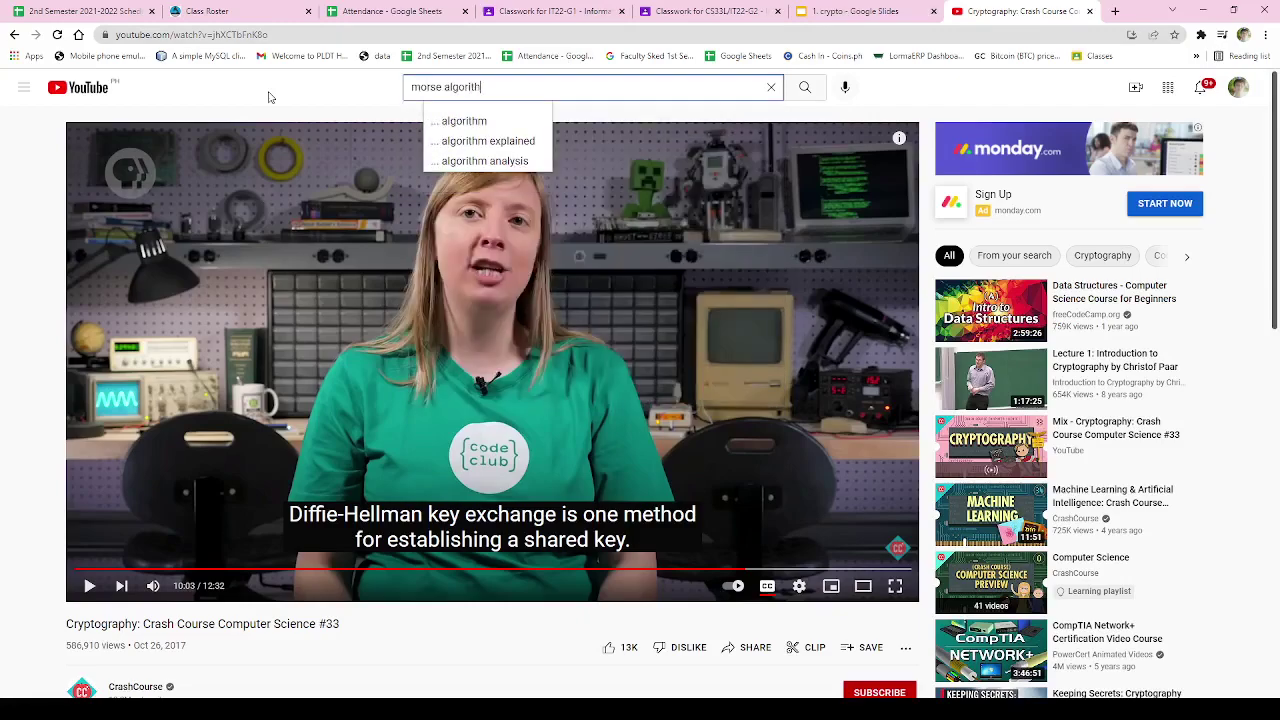
type("m")
key("Return")
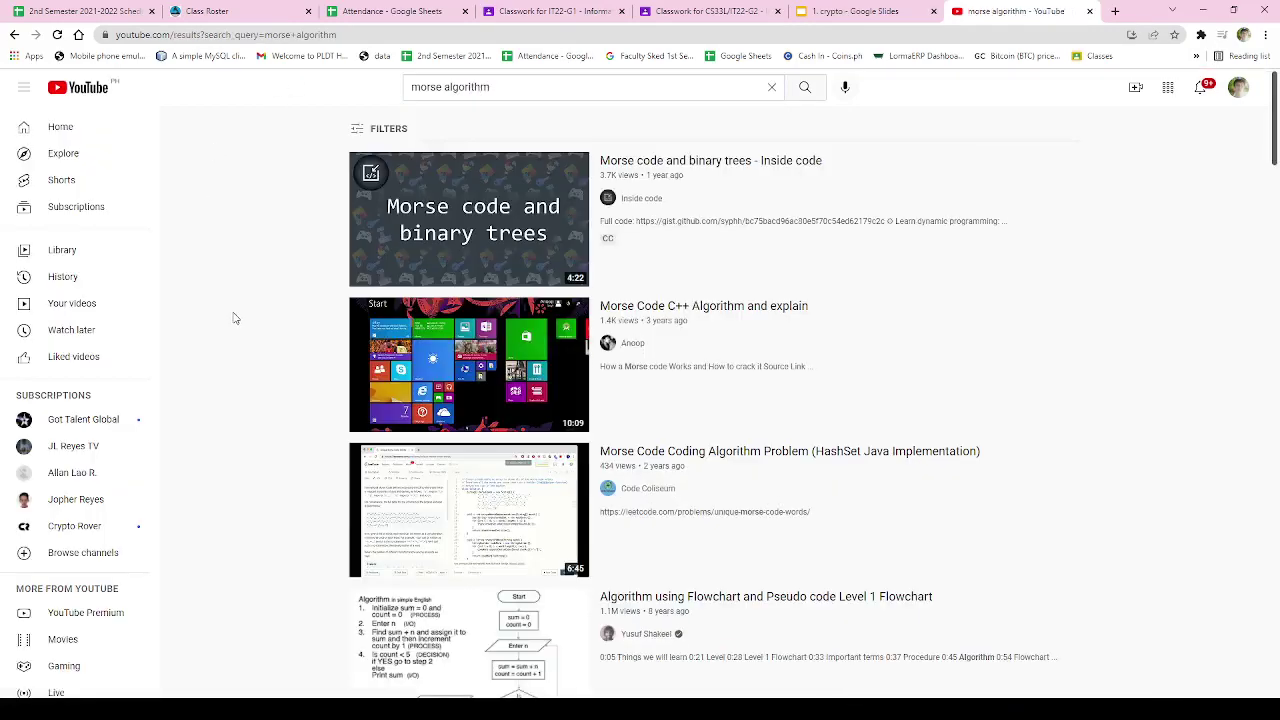
left_click(391, 283)
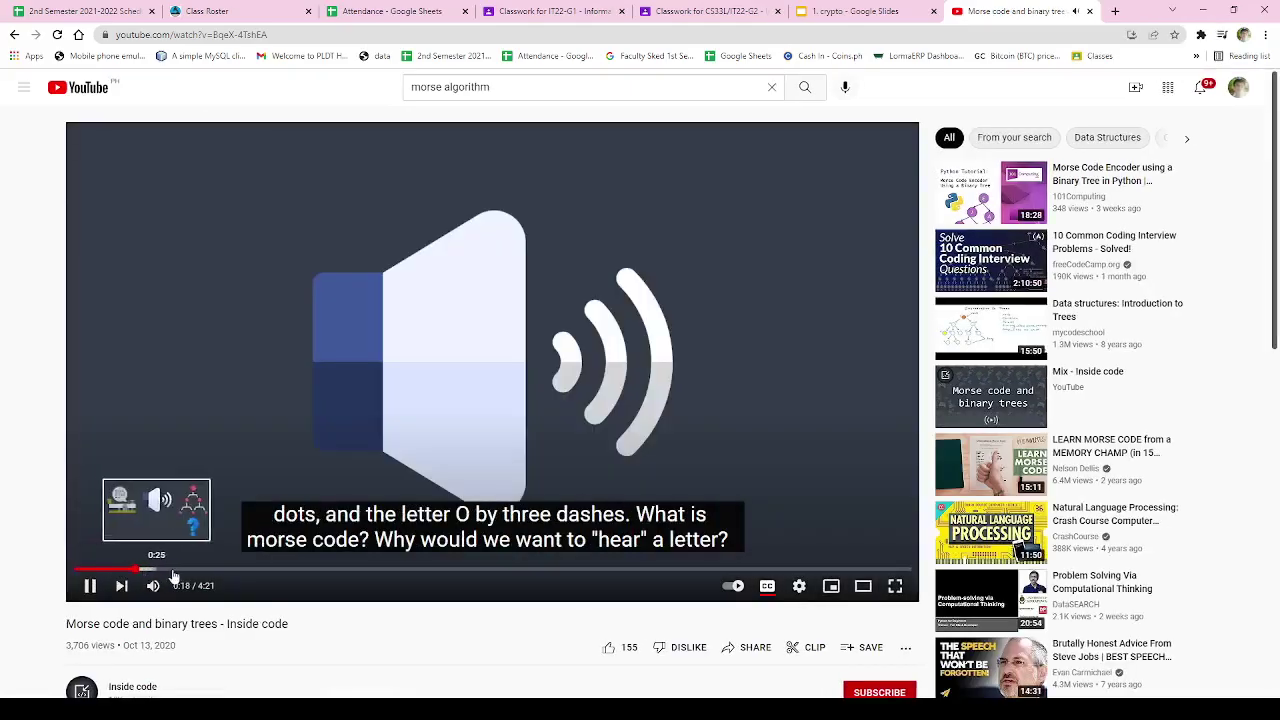
Step: Preview the Morse code video around 0:21, pause it and copy its web address
mouse_move(137, 570)
left_mouse_down()
mouse_move(240, 570)
mouse_move(143, 570)
left_mouse_up()
key("j")
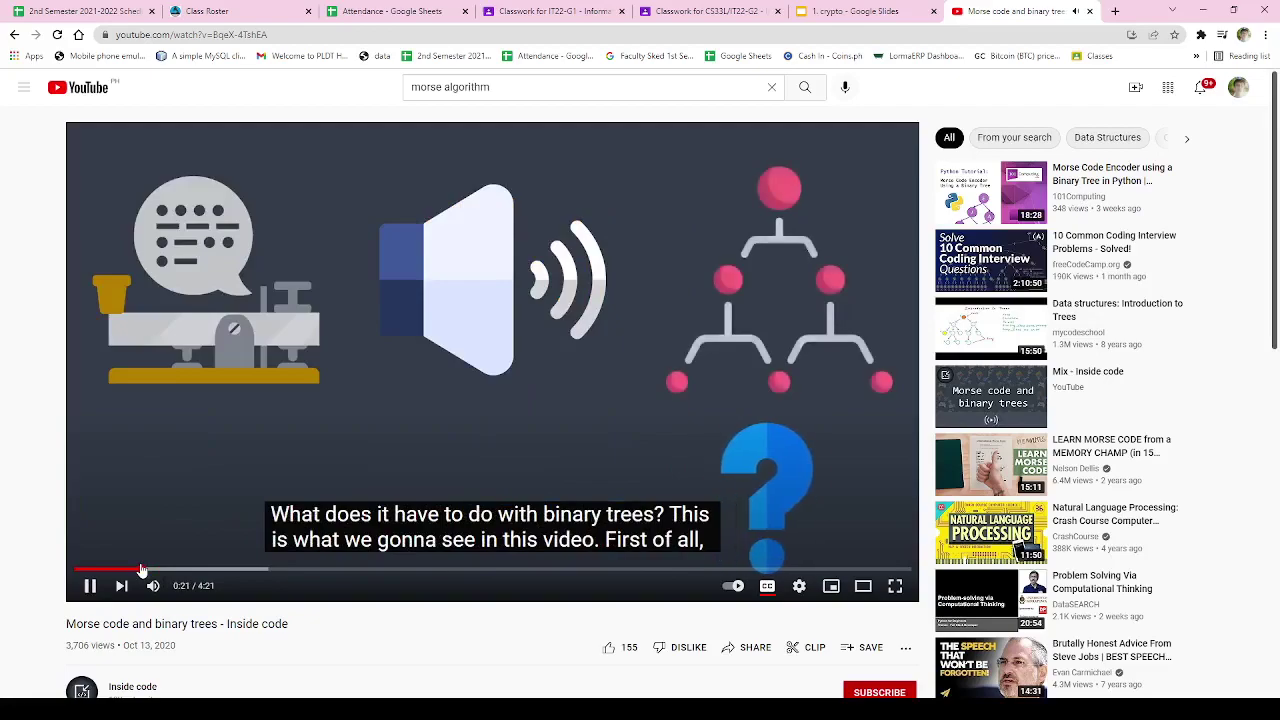
left_click(257, 370)
left_click(345, 40)
key("ctrl+c")
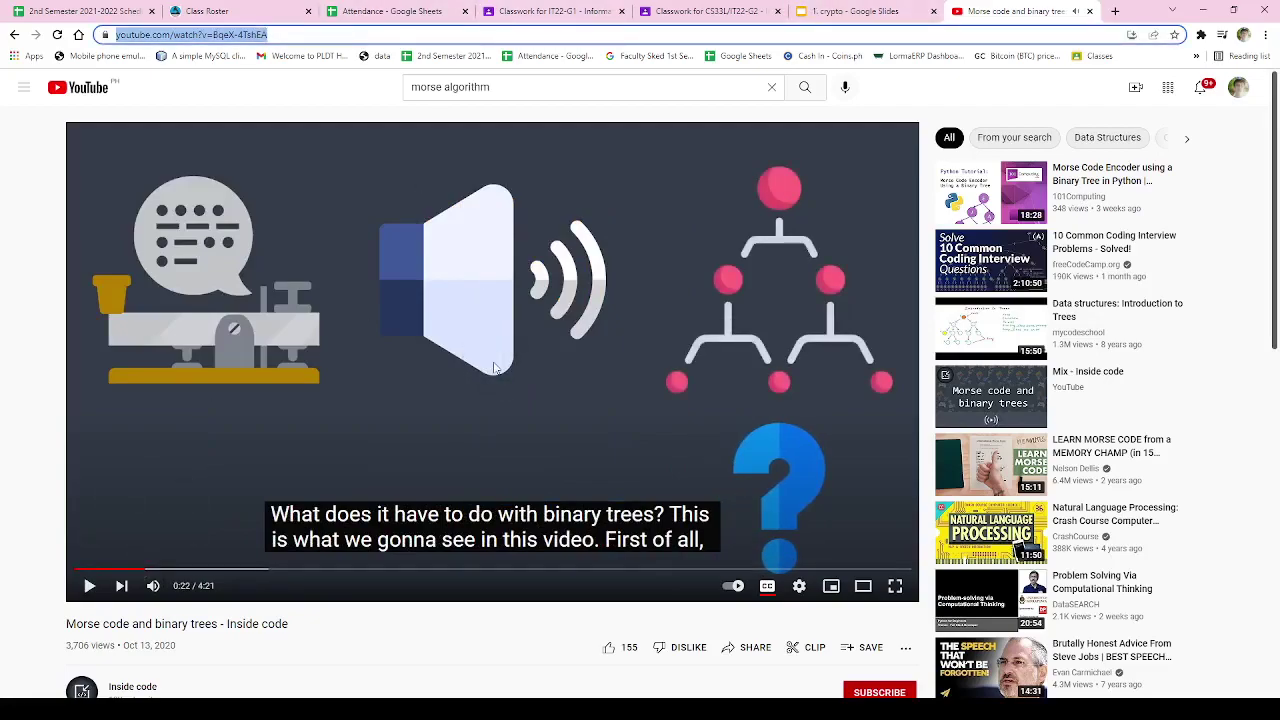
Step: Start a new material titled "Morse Algorithm" in the IT22-G1 class on Google Classroom
left_click(545, 11)
left_click(441, 146)
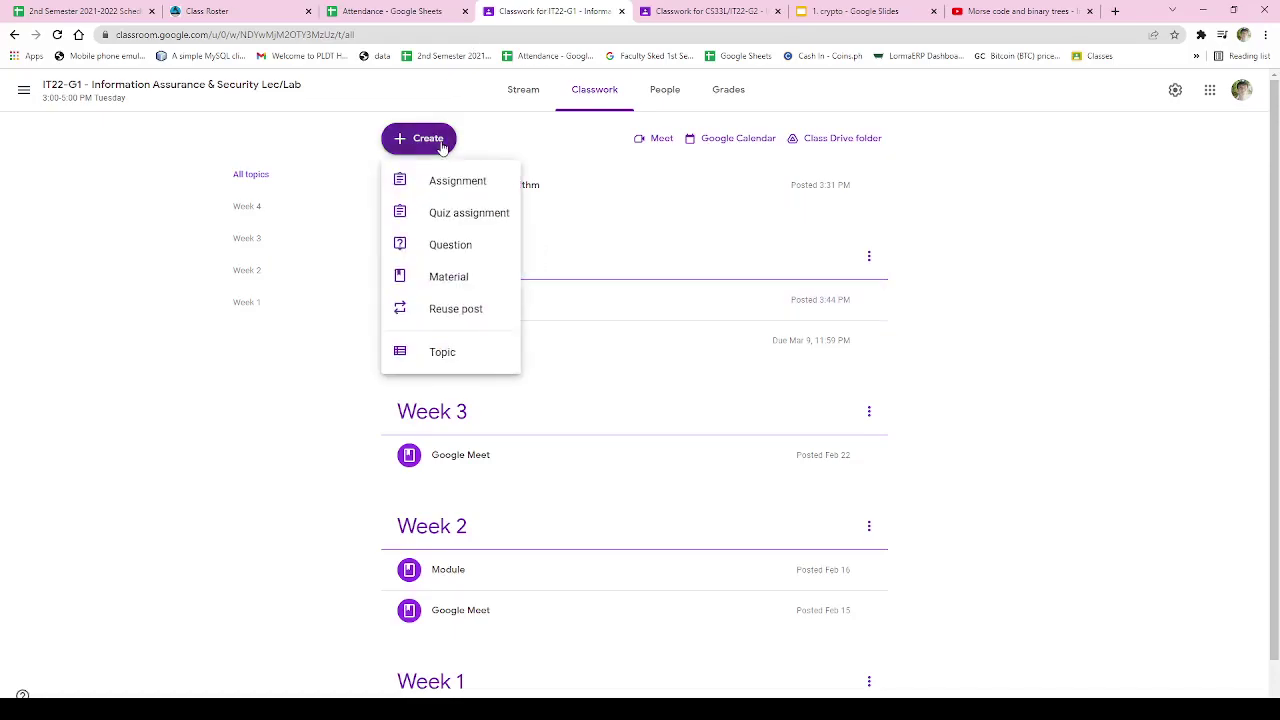
left_click(470, 279)
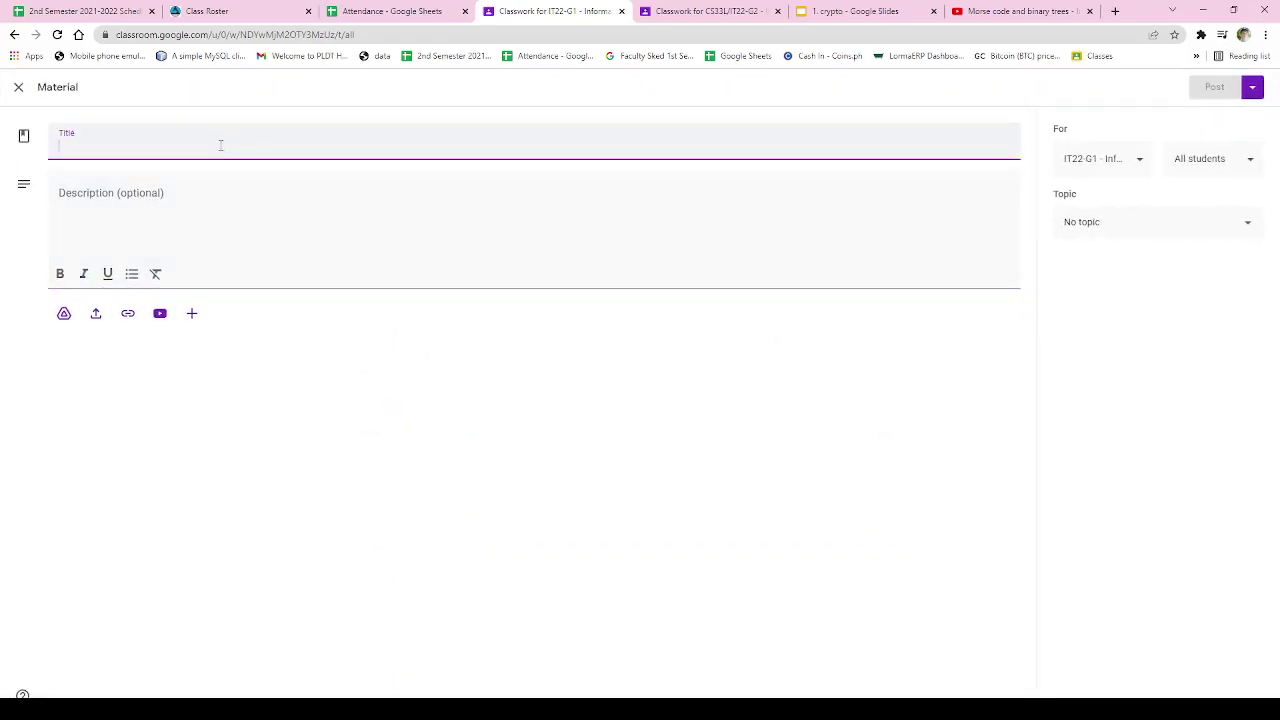
type("Mos")
type("se")
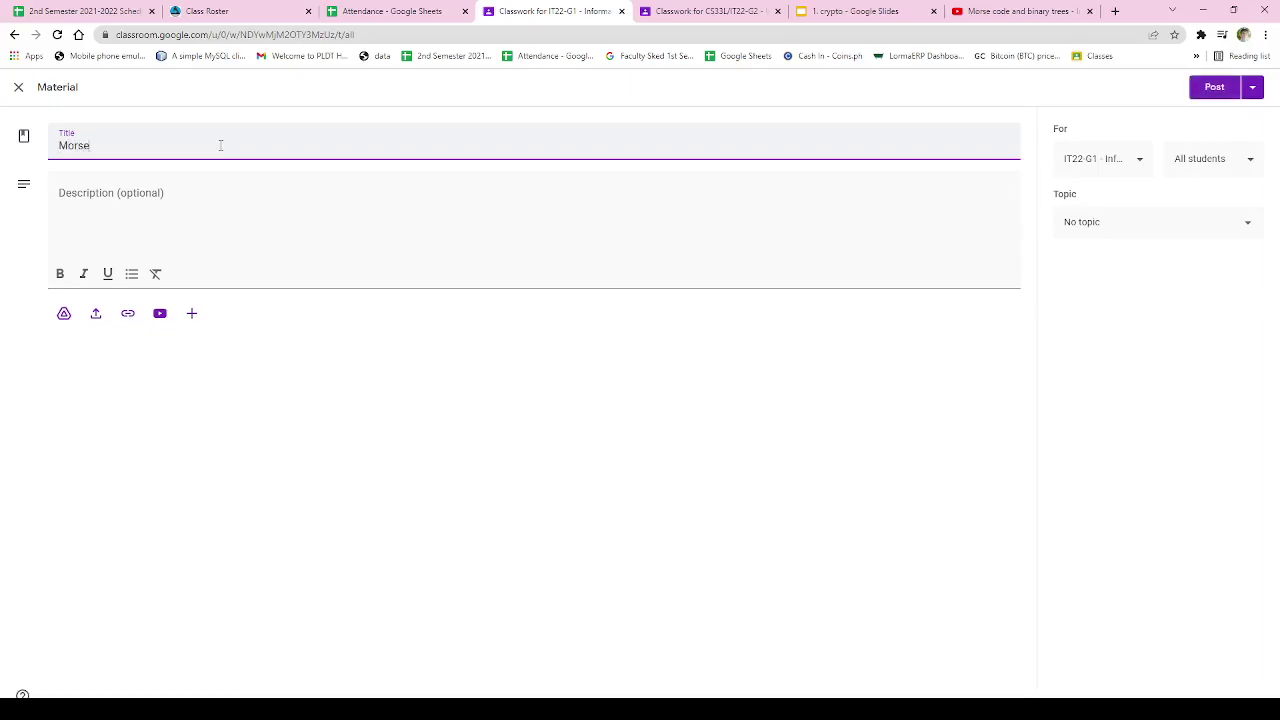
type(" Algorithm")
Step: Attach the copied YouTube link to the IT22-G1 material and post it without a topic
left_click(130, 316)
key("ctrl+v")
left_click(690, 440)
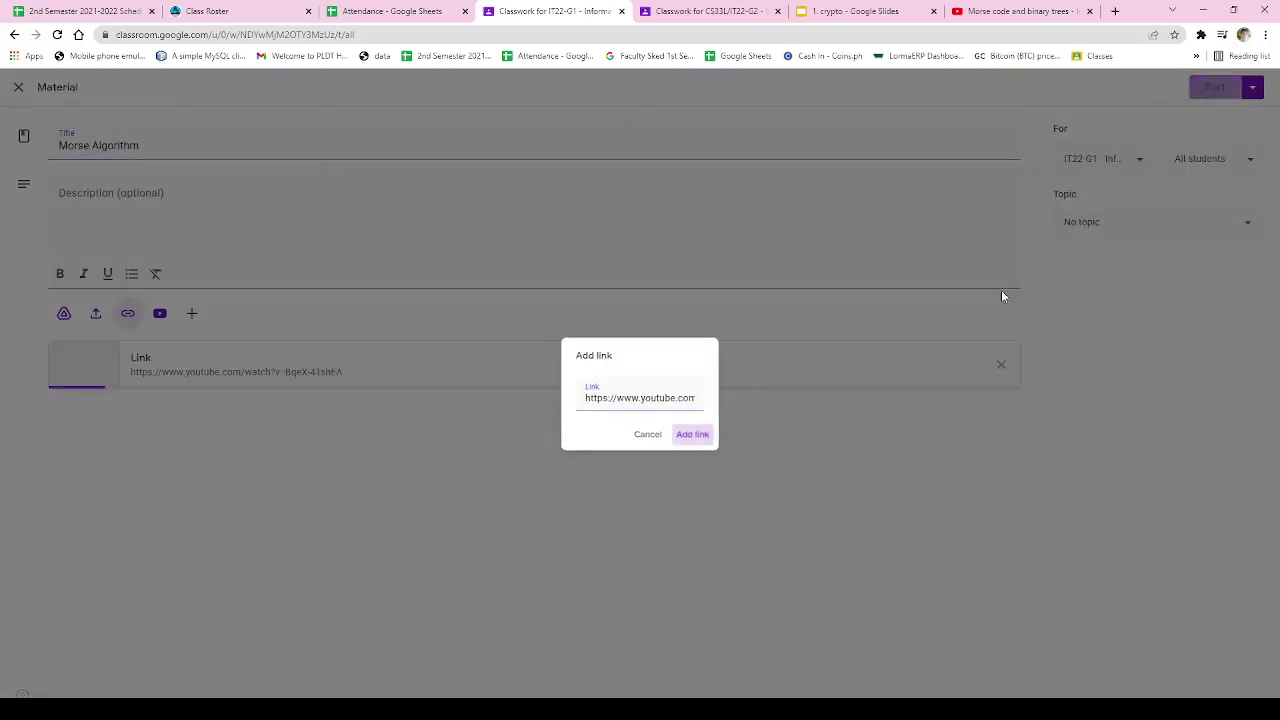
left_click(1097, 225)
left_click(1214, 87)
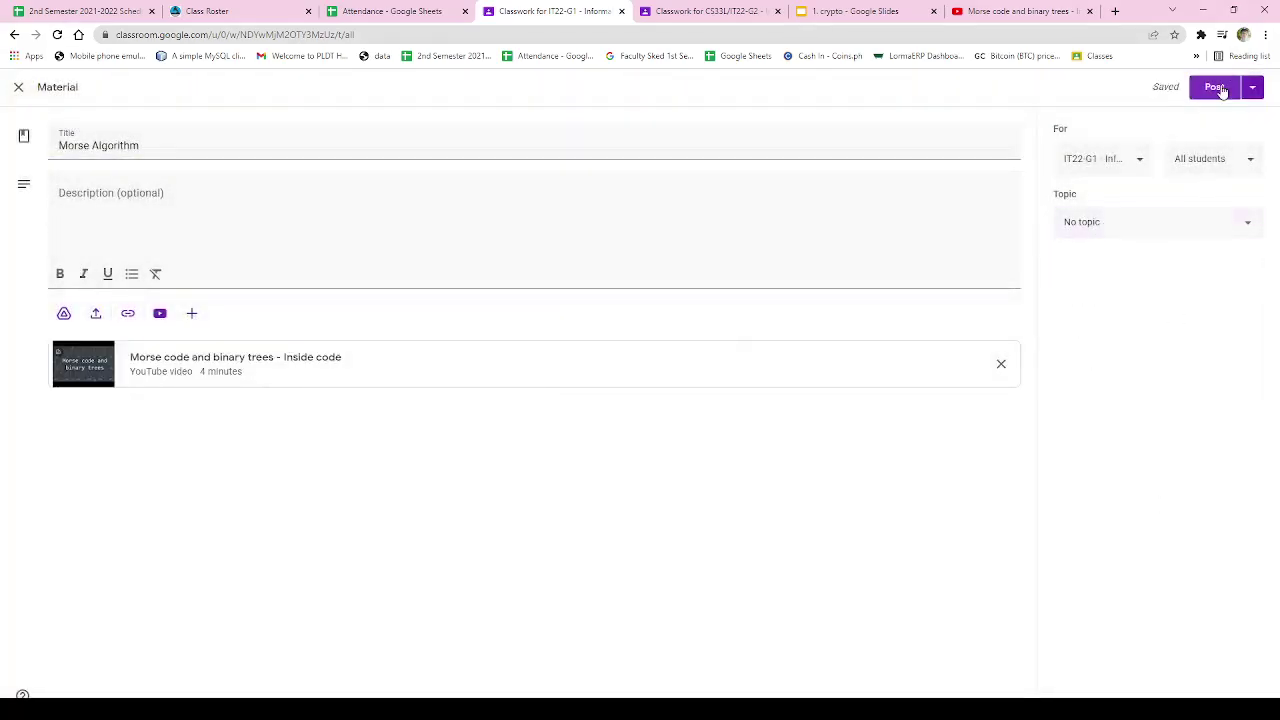
Step: Start a new material titled "Morse Algorithm" in the CS33L/IT22-G2 class
left_click(405, 145)
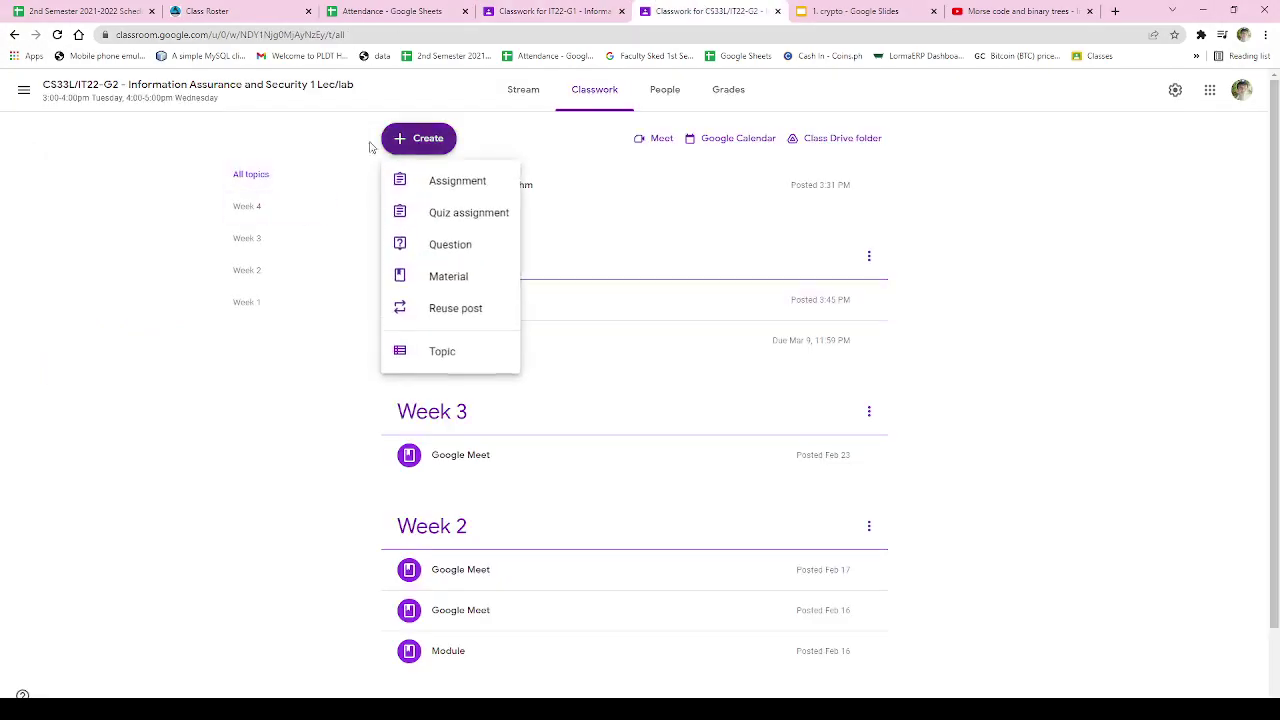
left_click(456, 275)
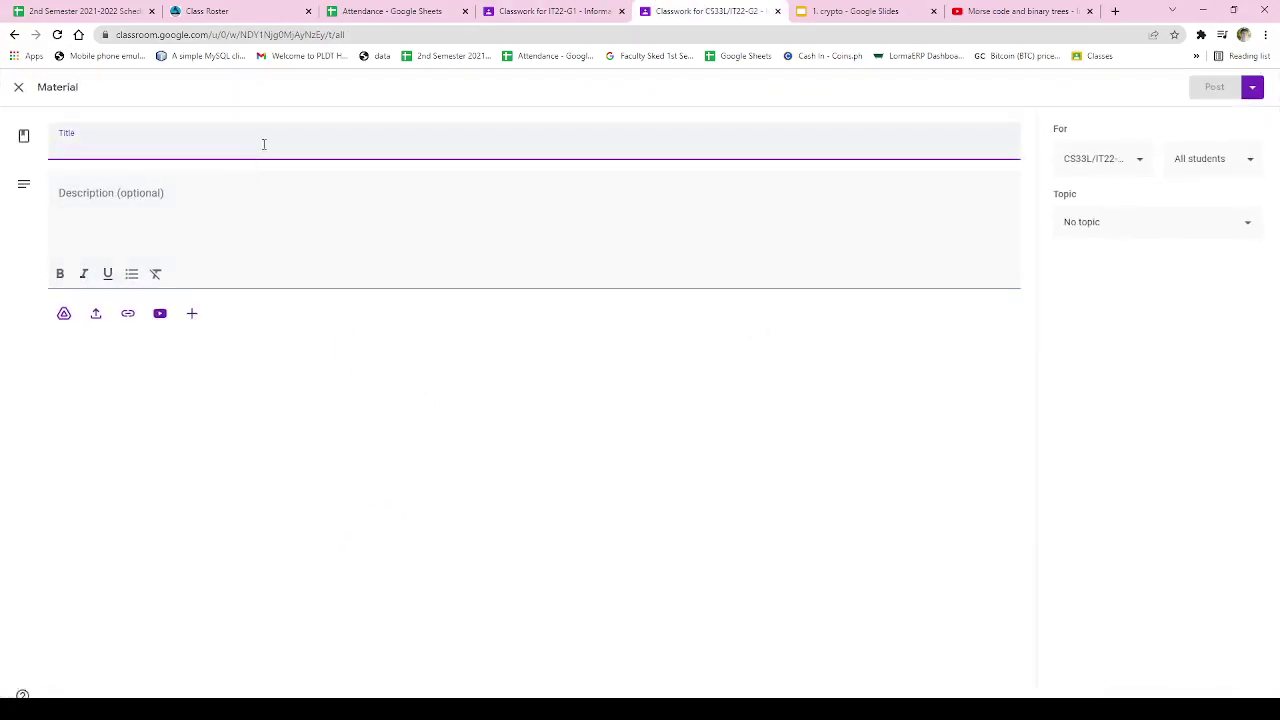
type("Morse Al")
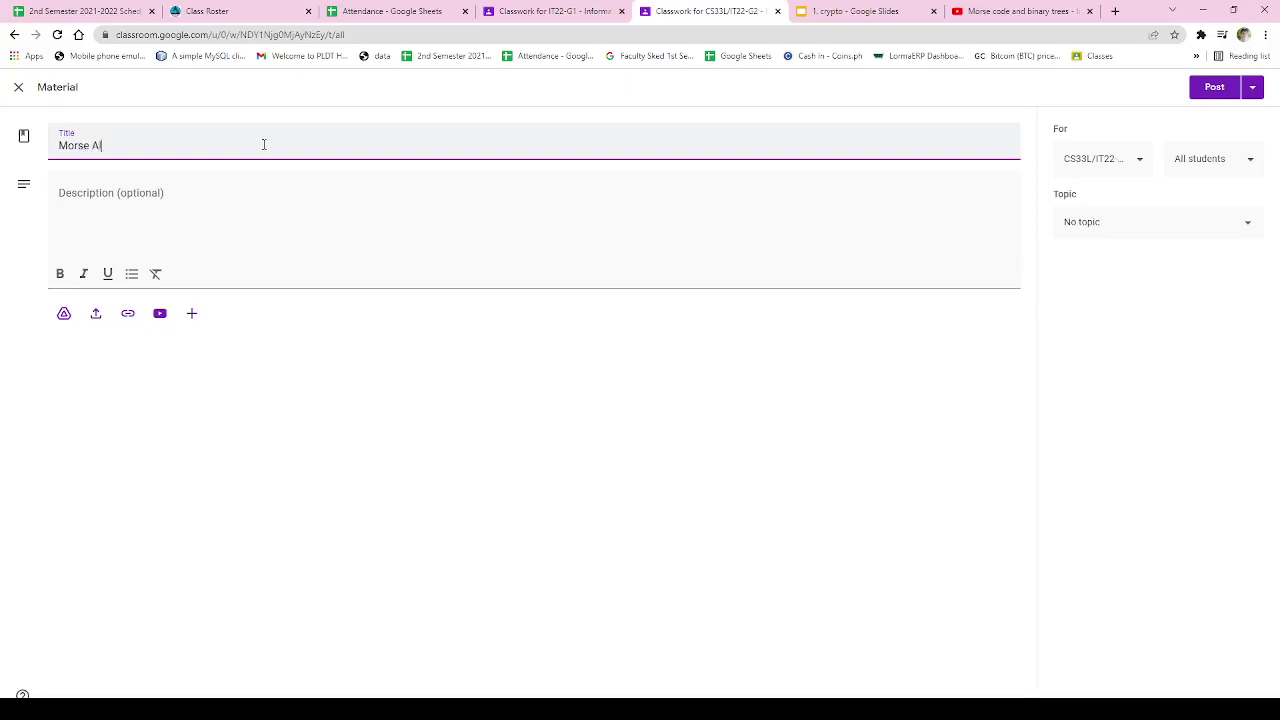
type("gorithm")
Step: Attach the same YouTube link to the CS33L/IT22-G2 material and post it
left_click(128, 314)
key("ctrl+v")
key("Return")
left_click(1214, 87)
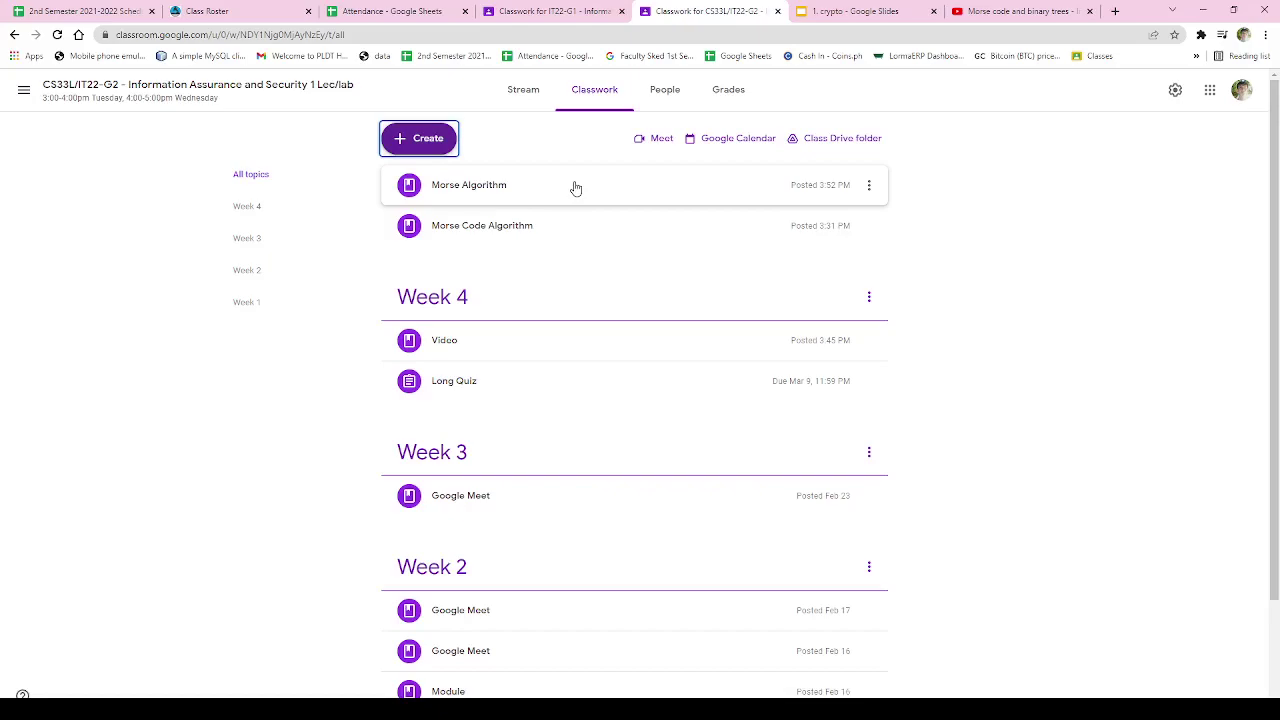
Step: Search Google for "Algorithm" in a new browser tab and open the Wikipedia article on it
left_click(1115, 11)
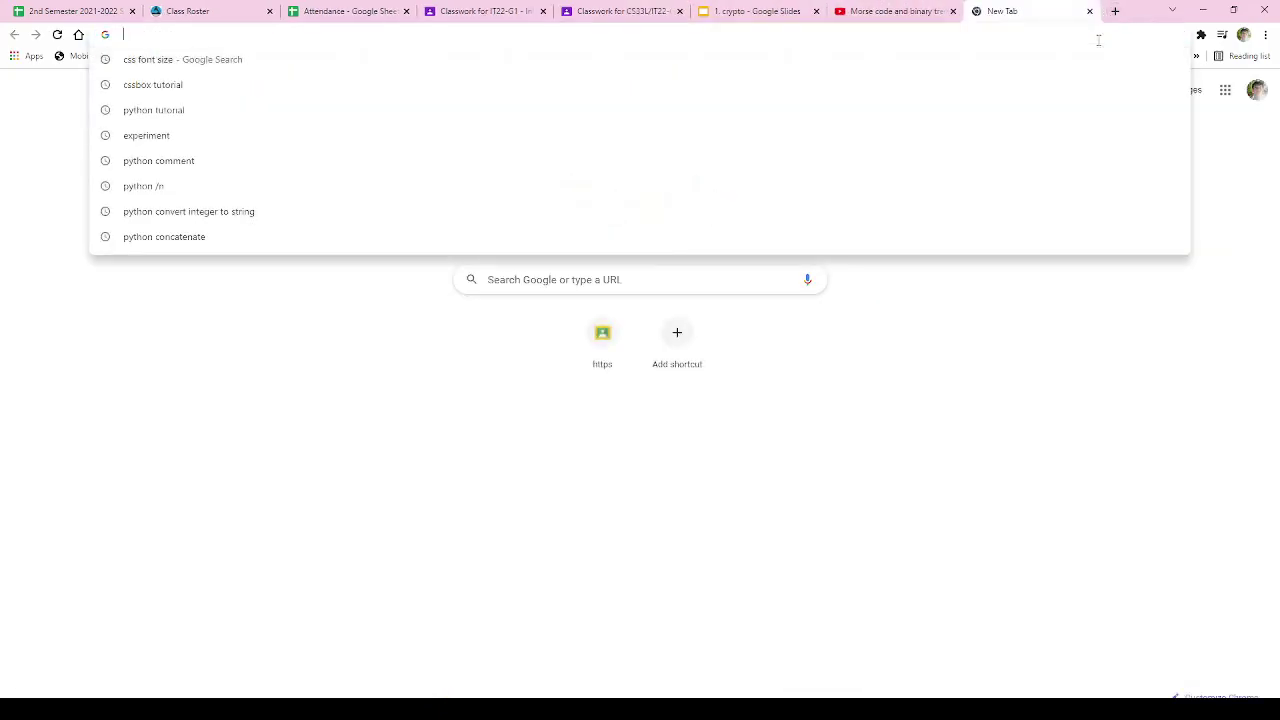
type("Algorithm")
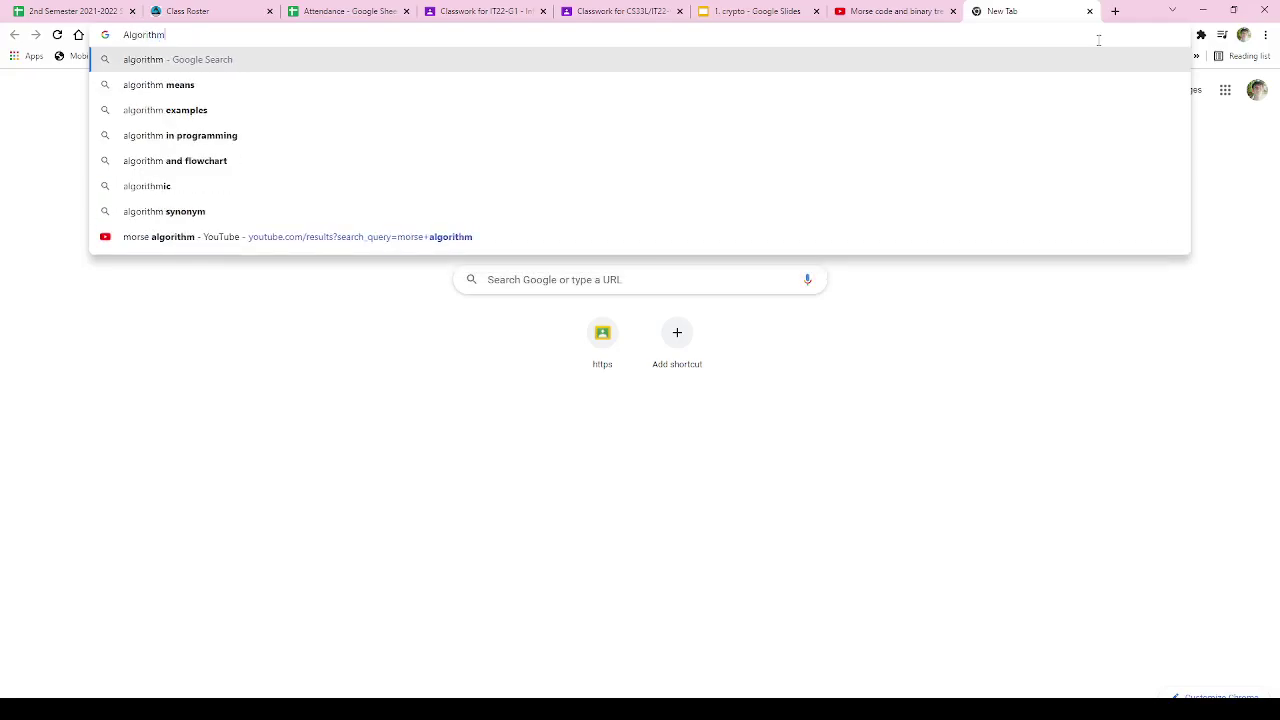
key("Return")
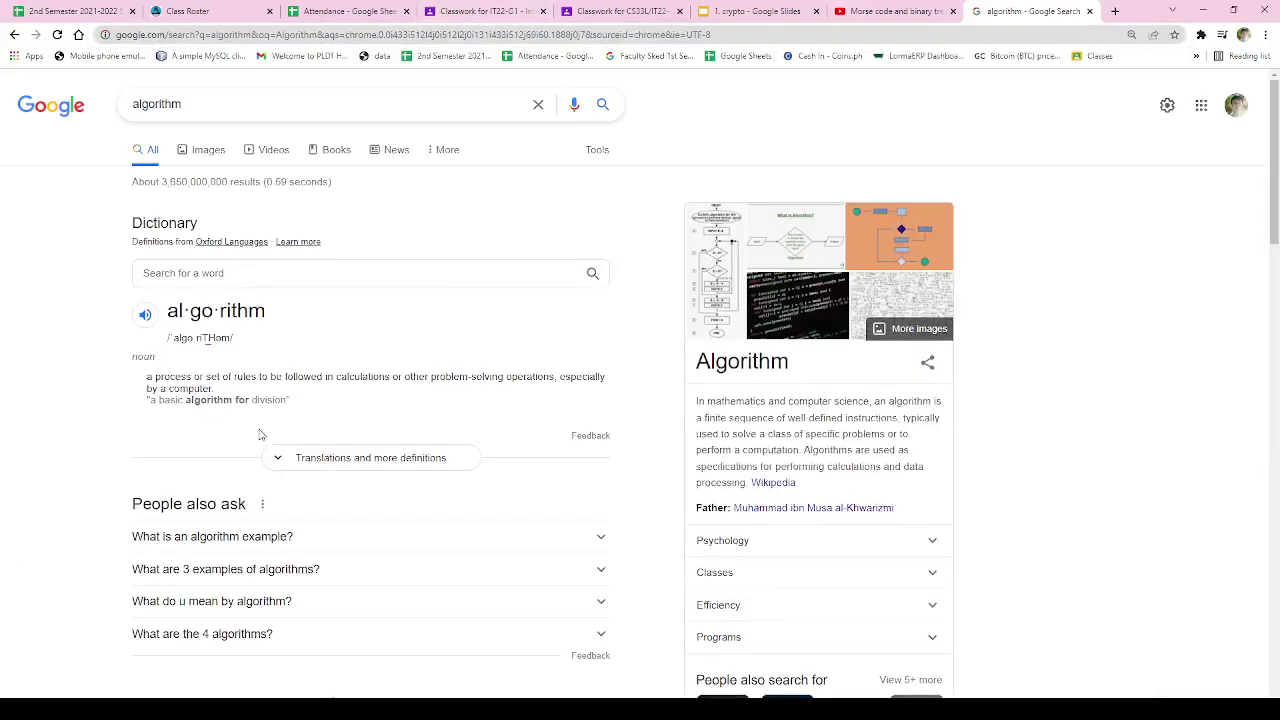
scroll(259, 434, "down", 3)
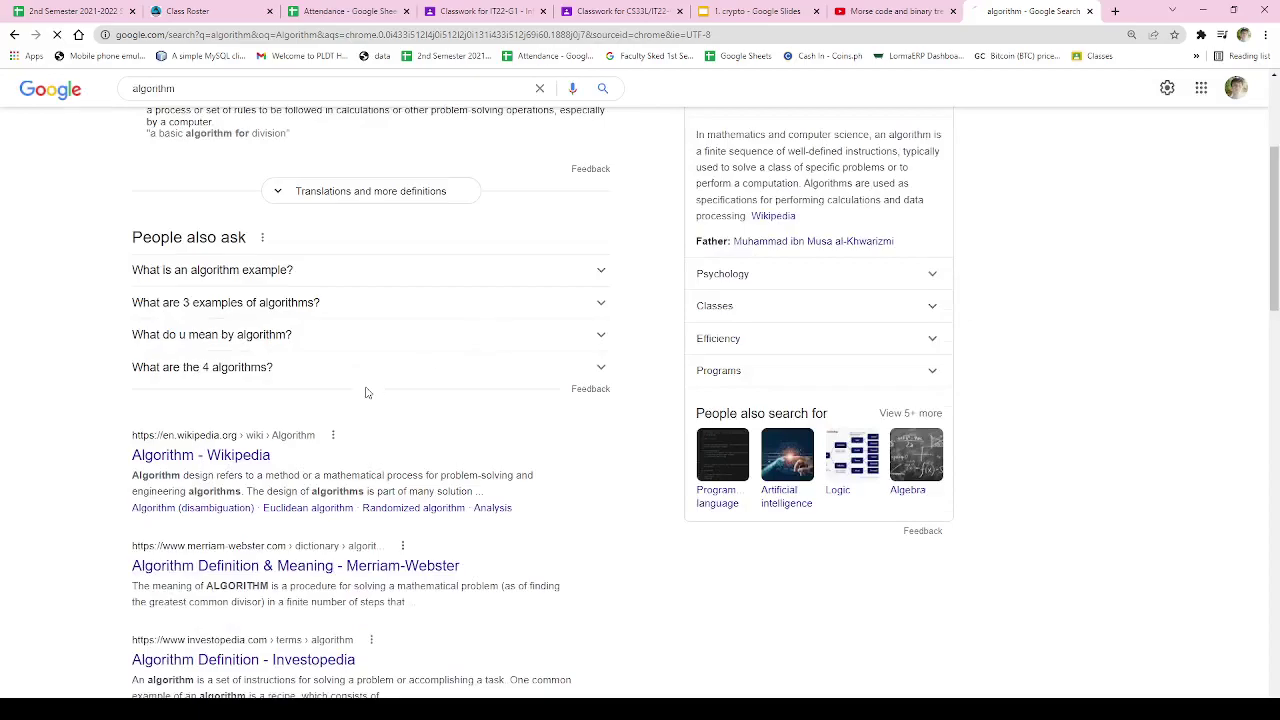
mouse_move(564, 488)
scroll(565, 488, "down", 1)
mouse_move(1010, 260)
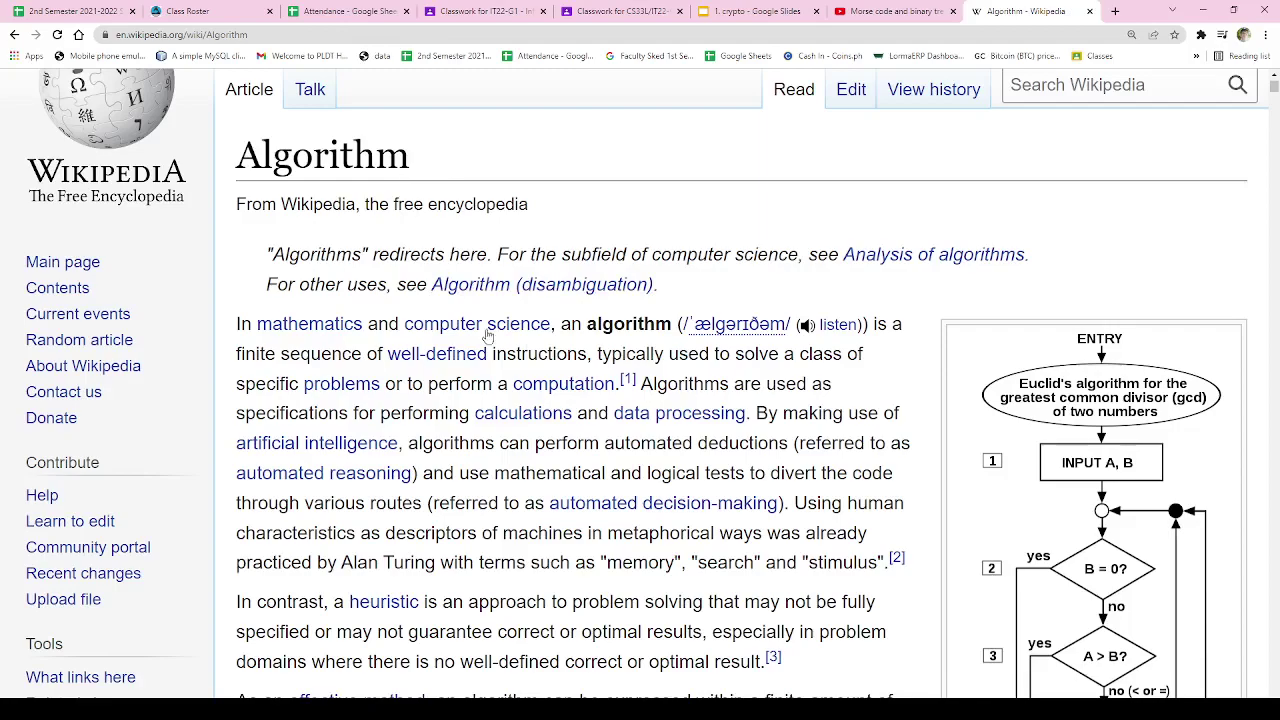
Step: Review the algorithm definition and the flowchart of Euclid's algorithm in the Wikipedia article
scroll(1160, 521, "down", 2)
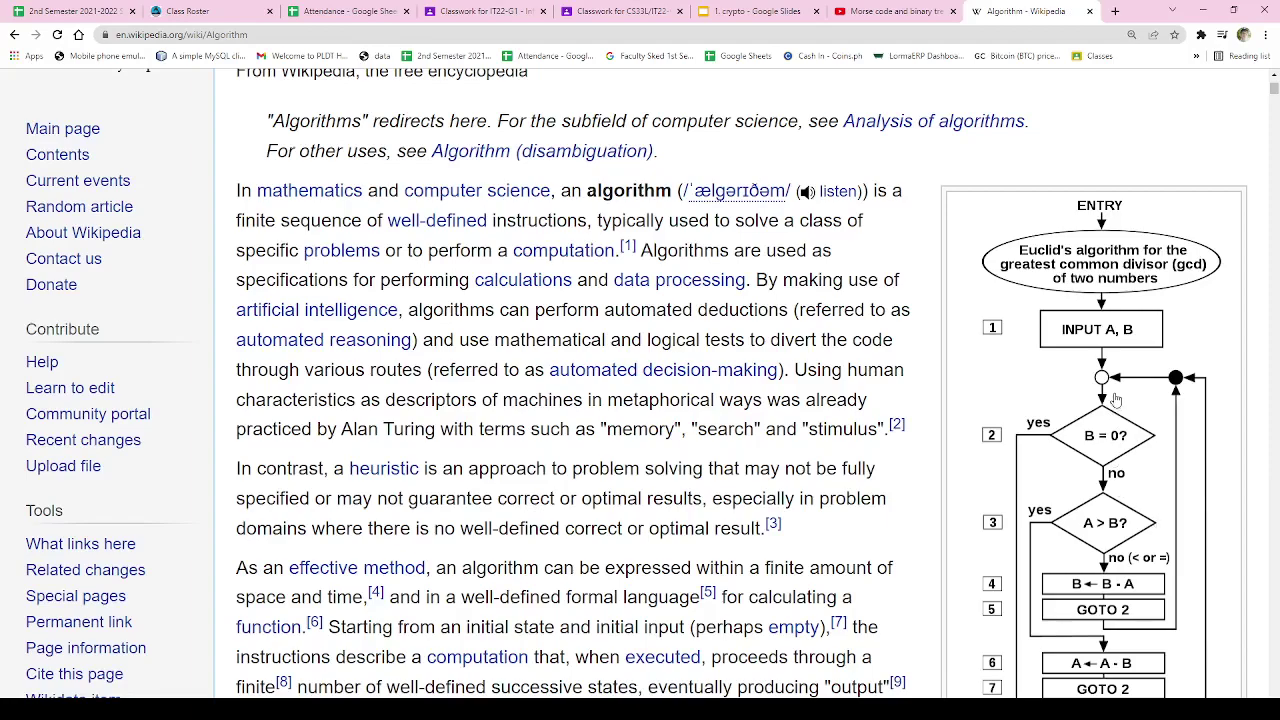
scroll(1120, 400, "down", 2)
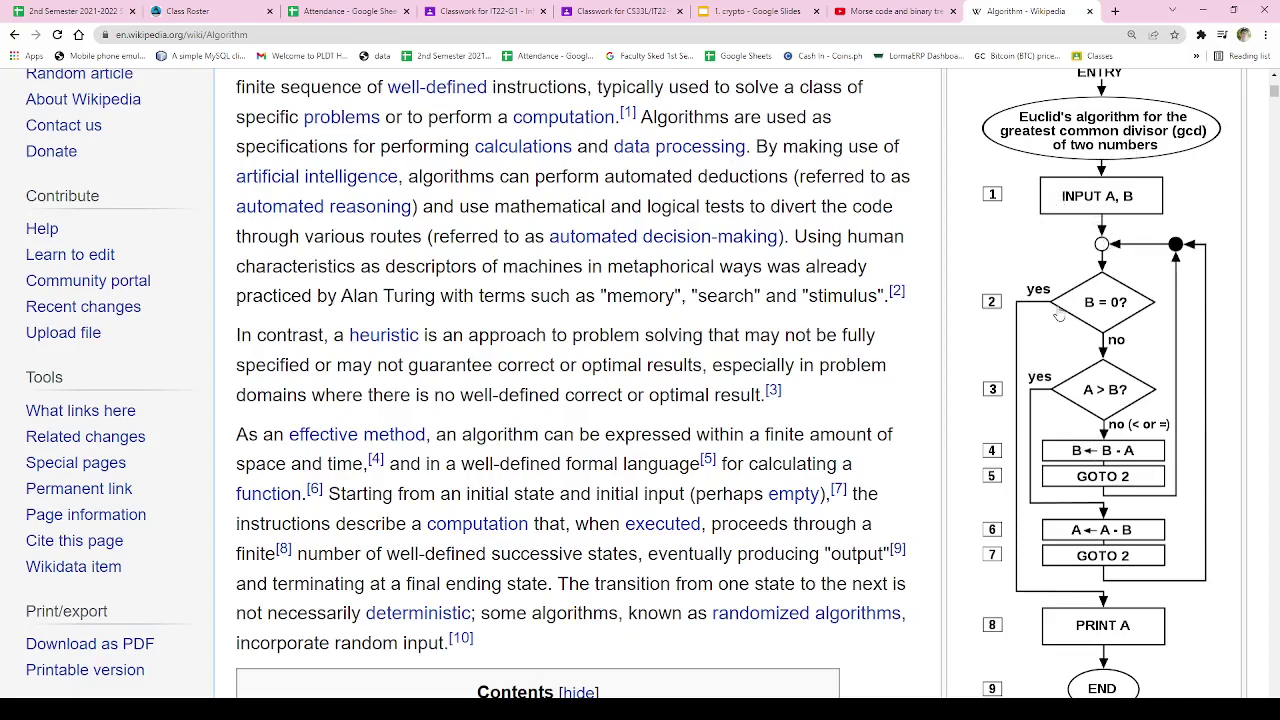
scroll(1090, 224, "up", 1)
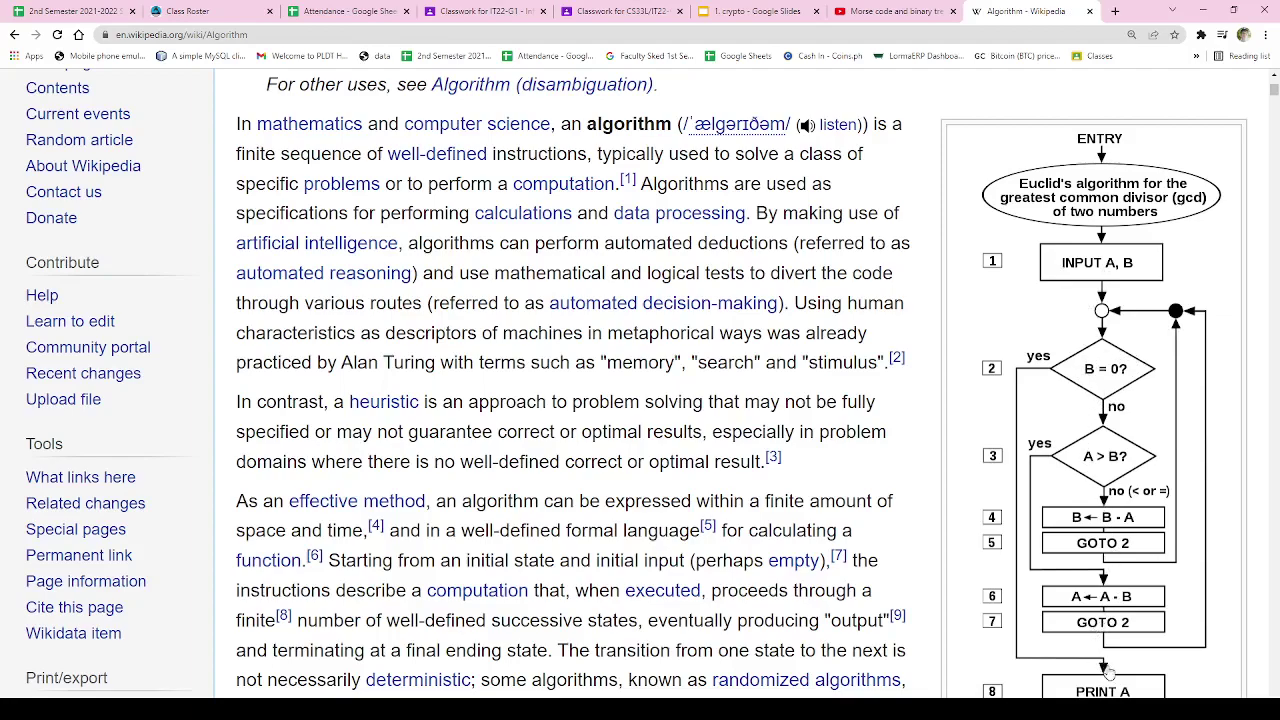
scroll(805, 338, "up", 1)
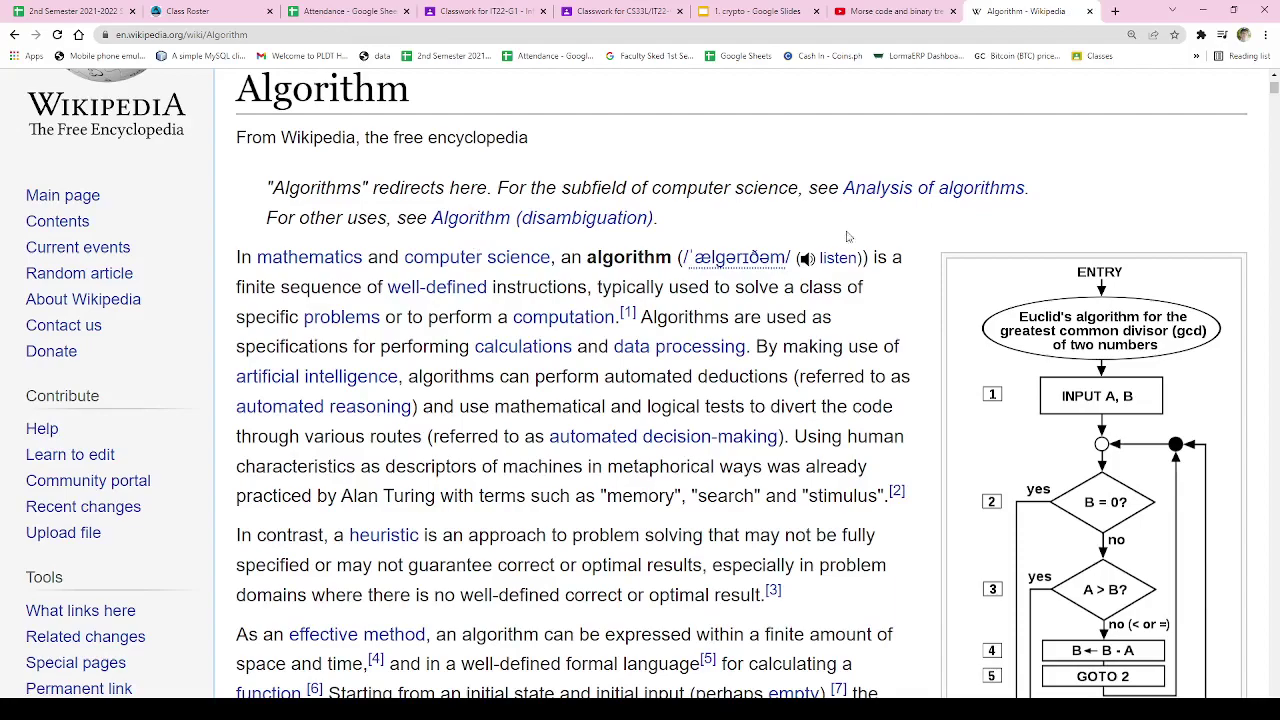
Step: Check the Morse Algorithm material in the classwork of the IT22-G1 and CS33L/IT22-G2 classes
left_click(873, 8)
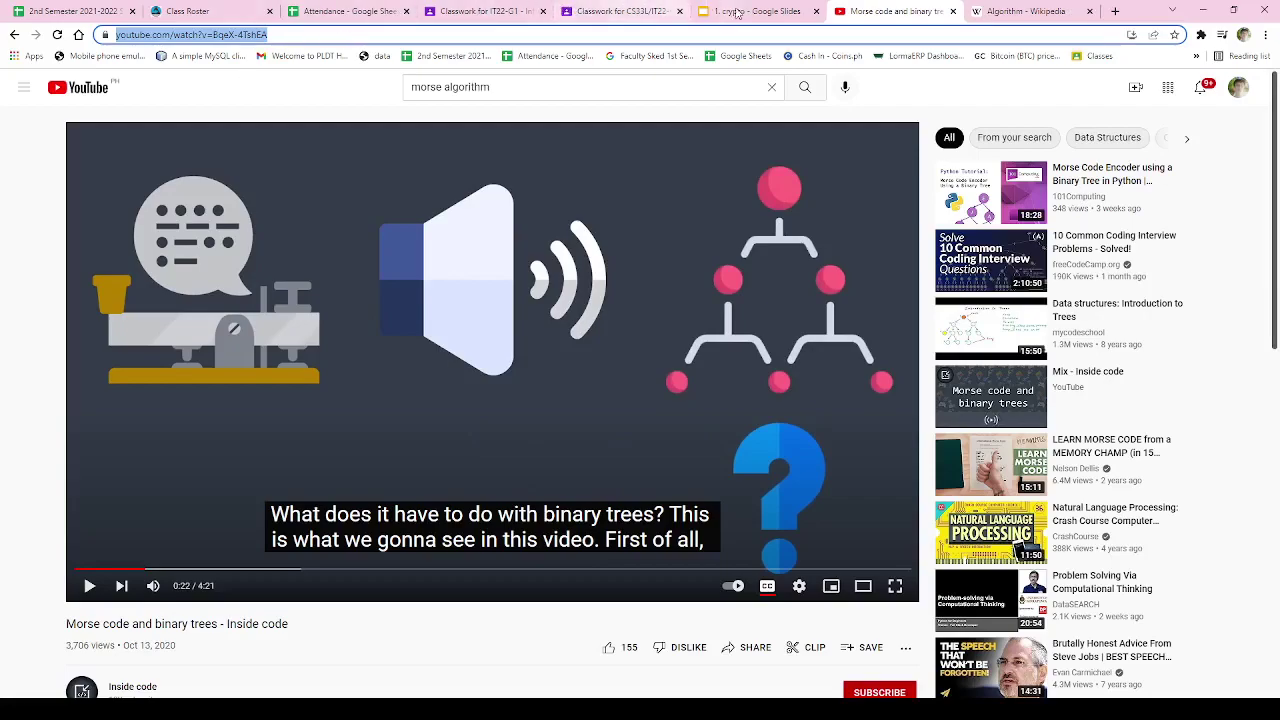
left_click(620, 11)
left_click(485, 11)
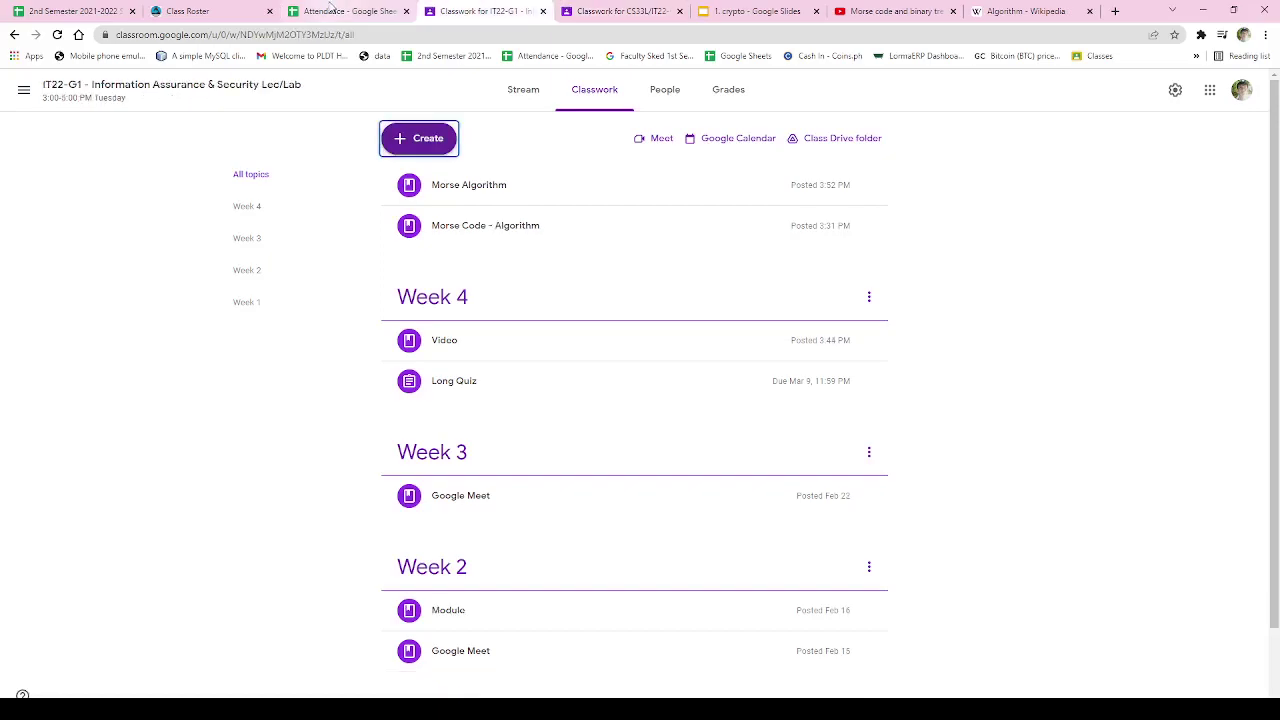
left_click(345, 11)
left_click(485, 11)
left_click(620, 11)
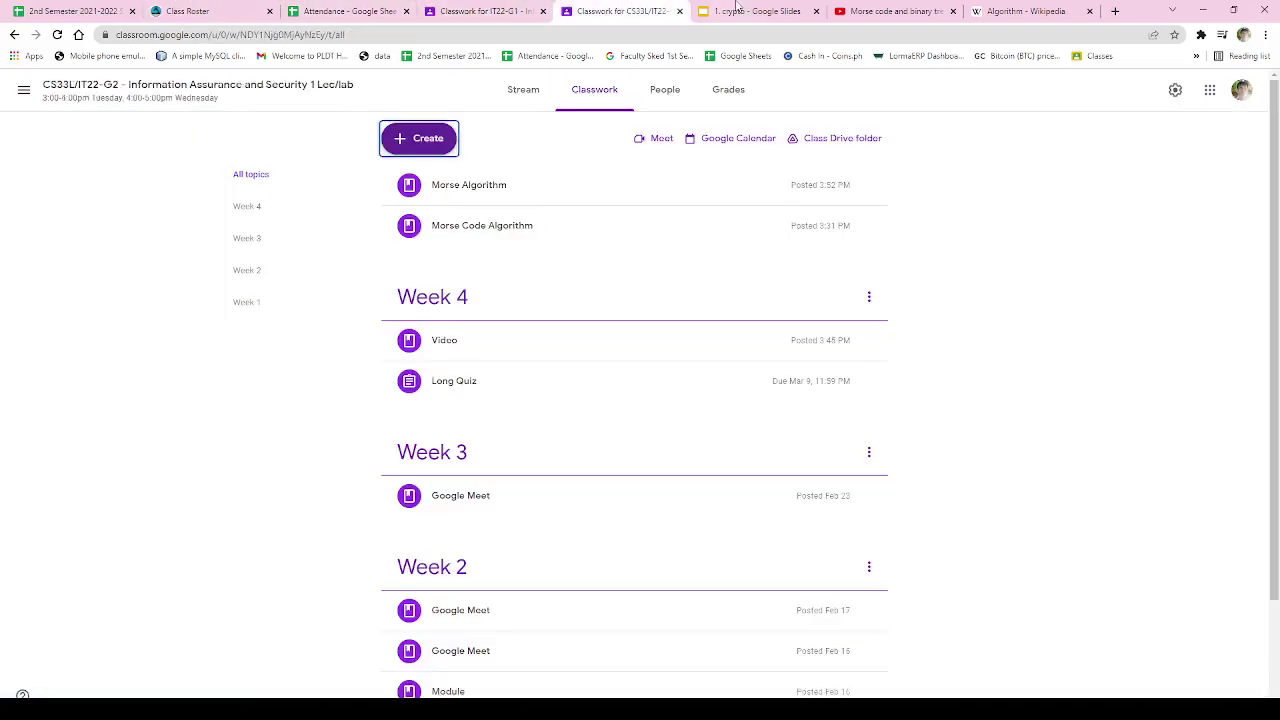
left_click(740, 11)
left_click(620, 11)
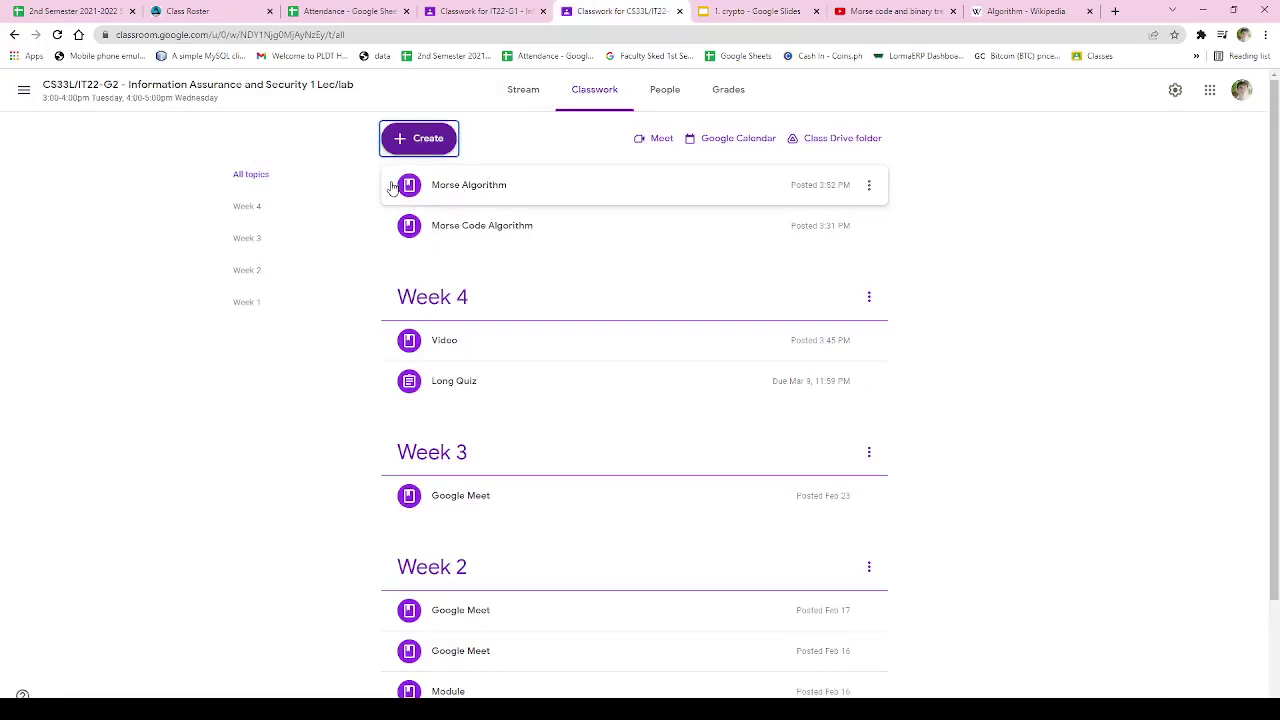
Step: Check the class slots in the 2nd Semester 2021-2022 Schedules spreadsheet and go to the Attendance spreadsheet
left_click(75, 11)
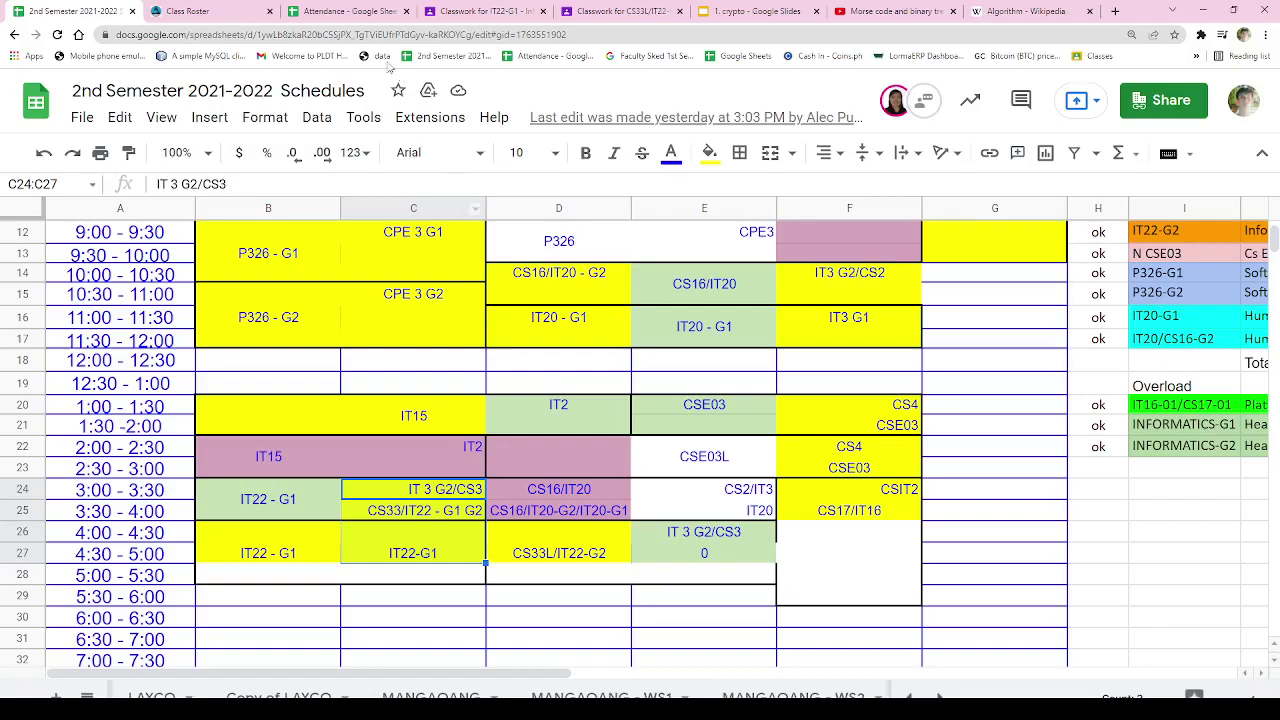
left_click(310, 11)
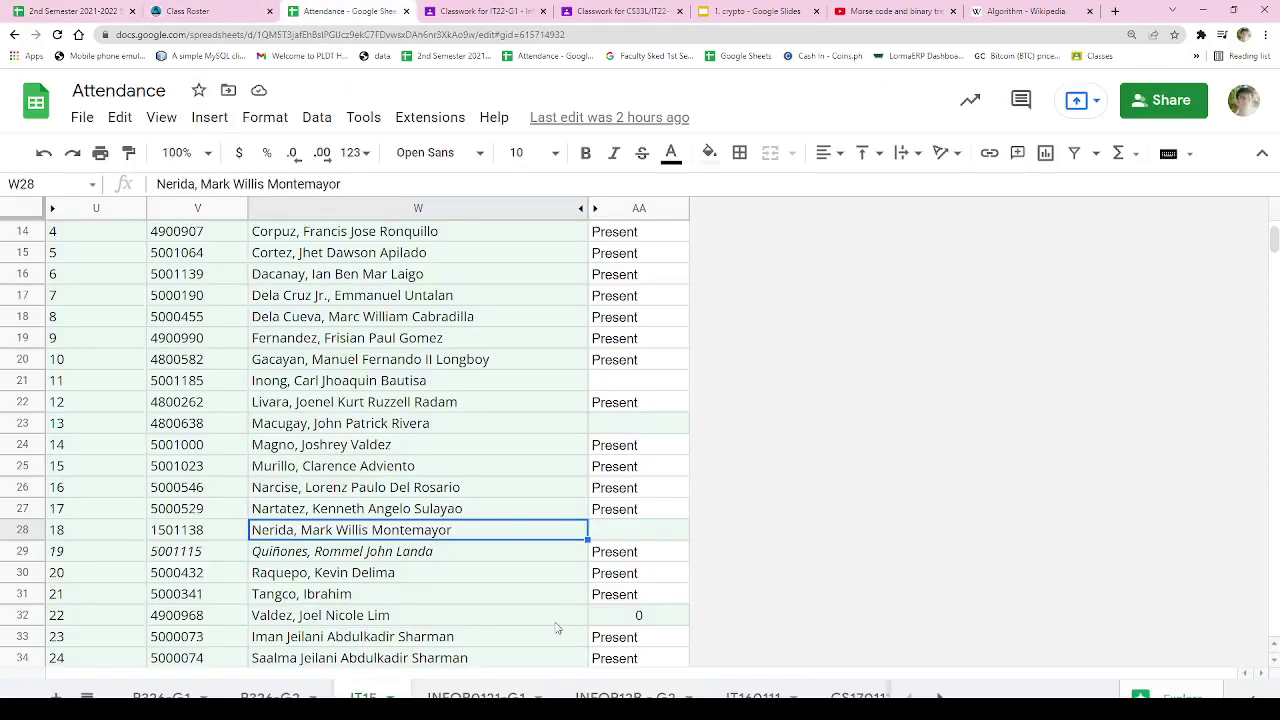
left_click(115, 7)
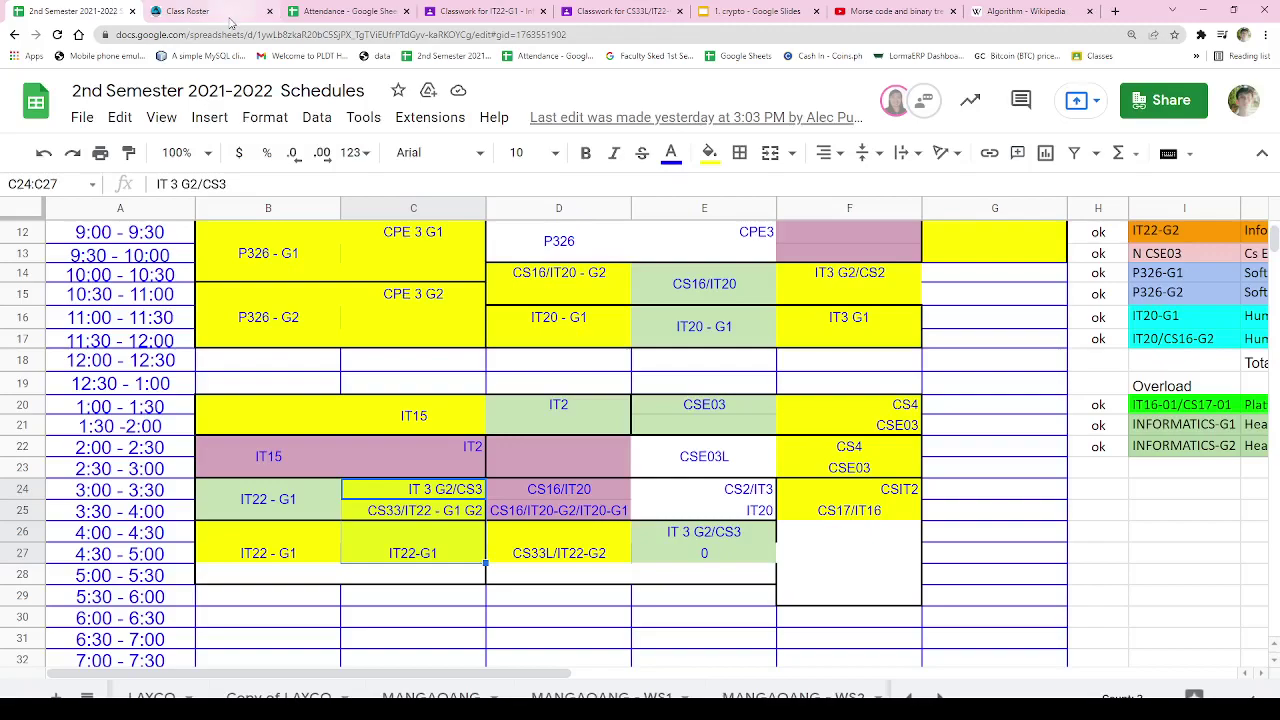
left_click(311, 7)
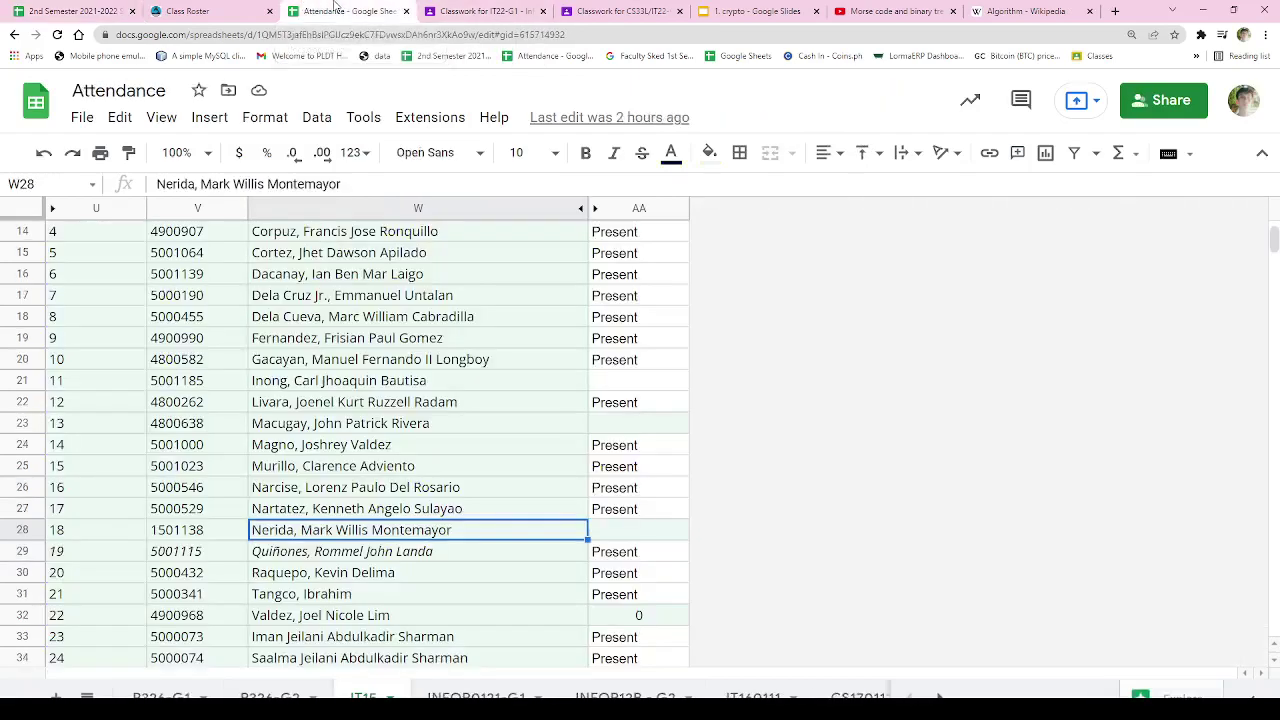
Step: Open the CS33 sheet in the Attendance spreadsheet and move it toward the front of the sheet order
left_click(938, 693)
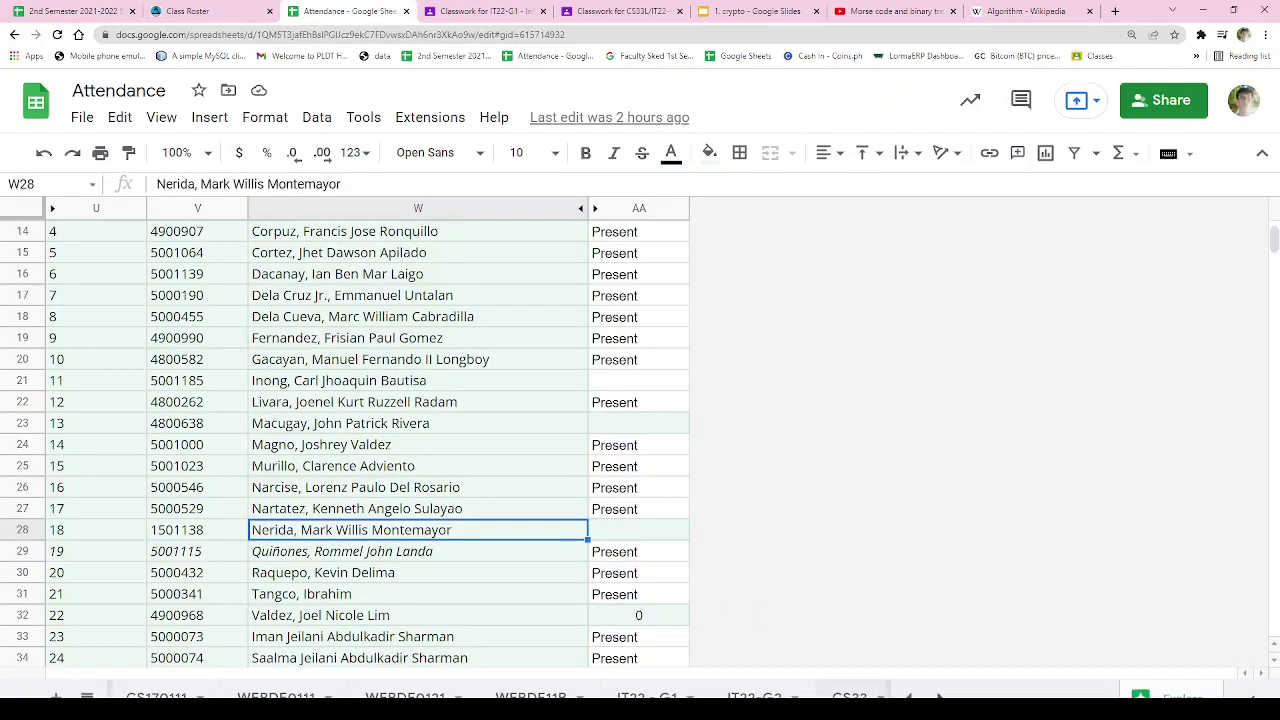
left_click(849, 696)
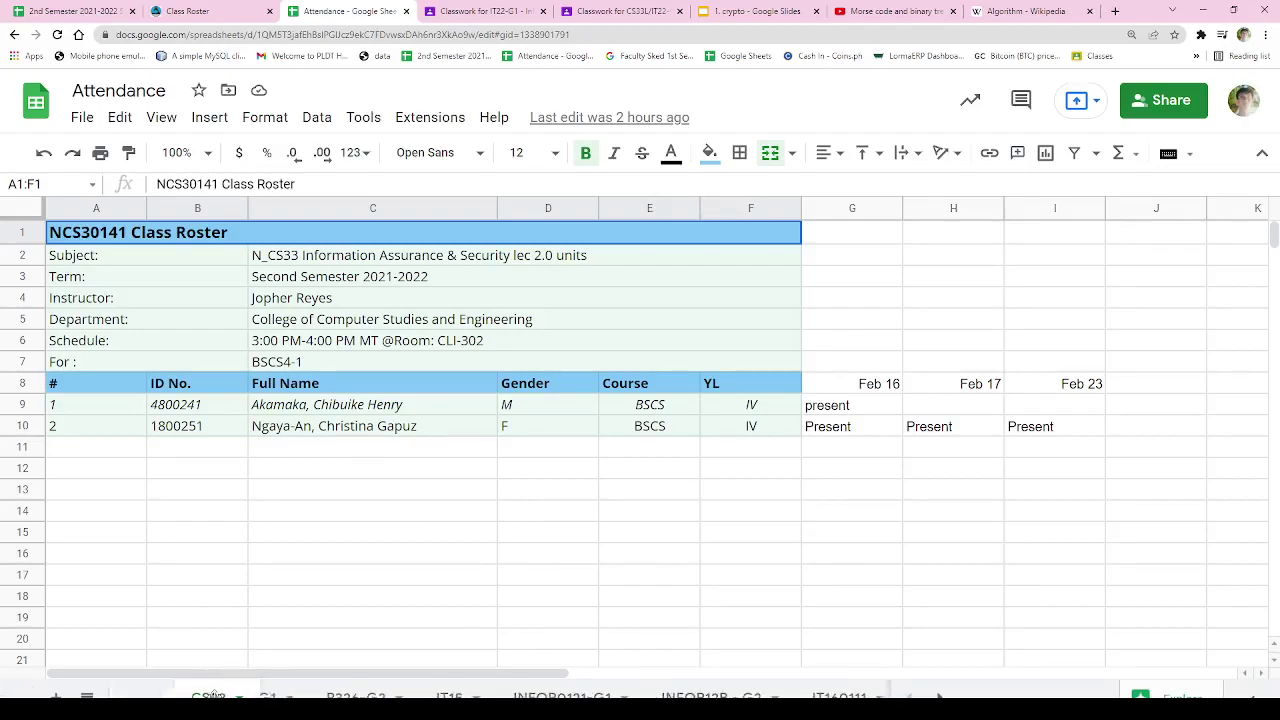
left_click_drag(354, 695, 540, 695)
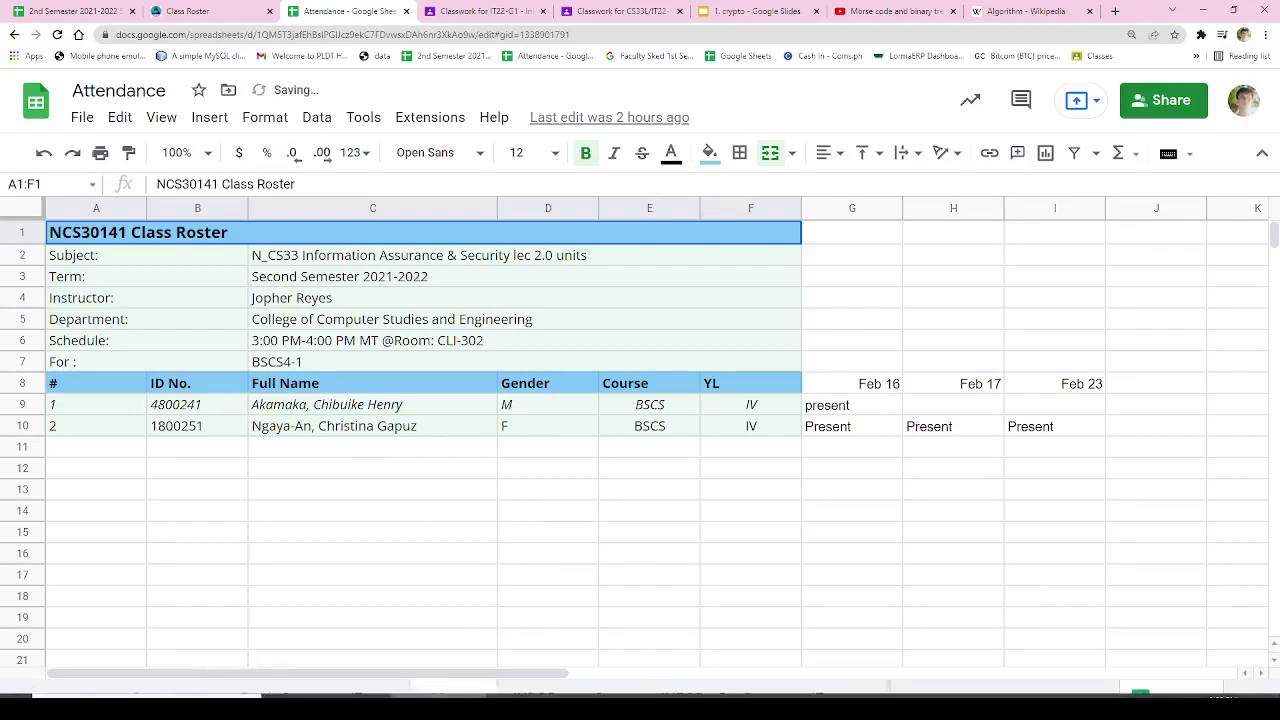
Step: Move the IT22 - G1 and IT22-G2 sheets forward in the sheet order so they sit between IT15 and CS33
scroll(650, 693, "right", 5)
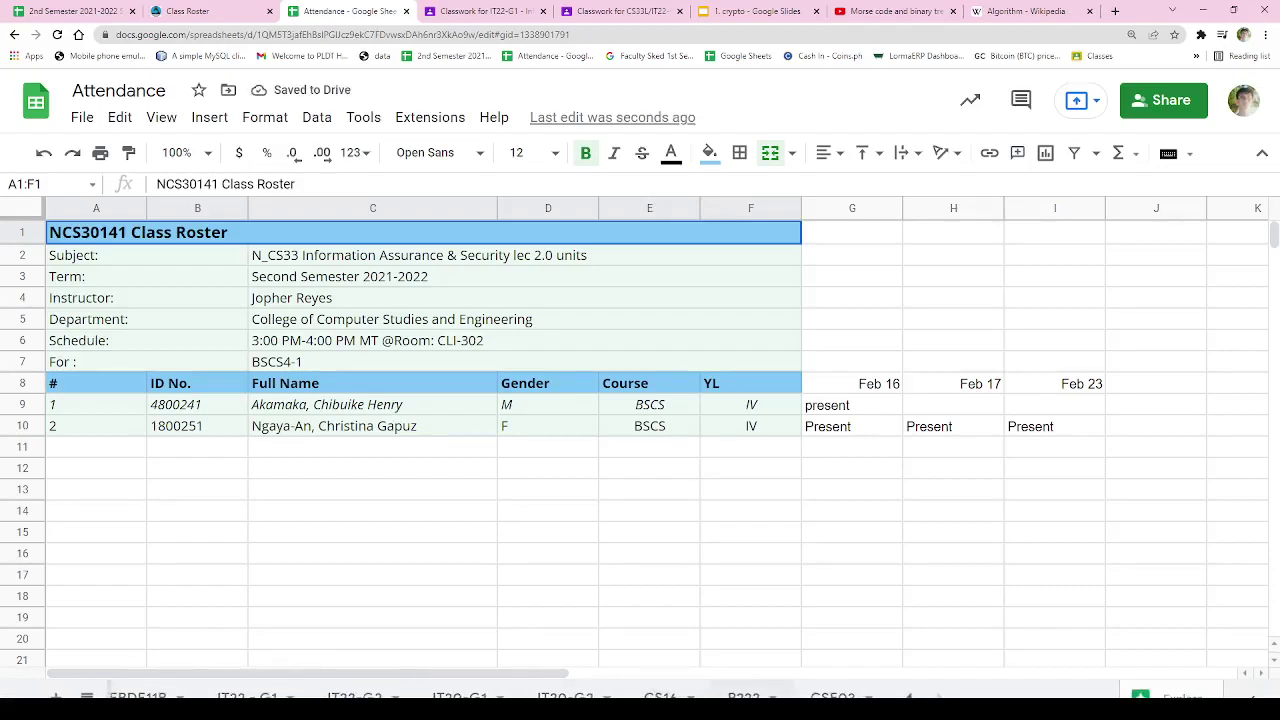
scroll(650, 695, "left", 2)
left_click(447, 697)
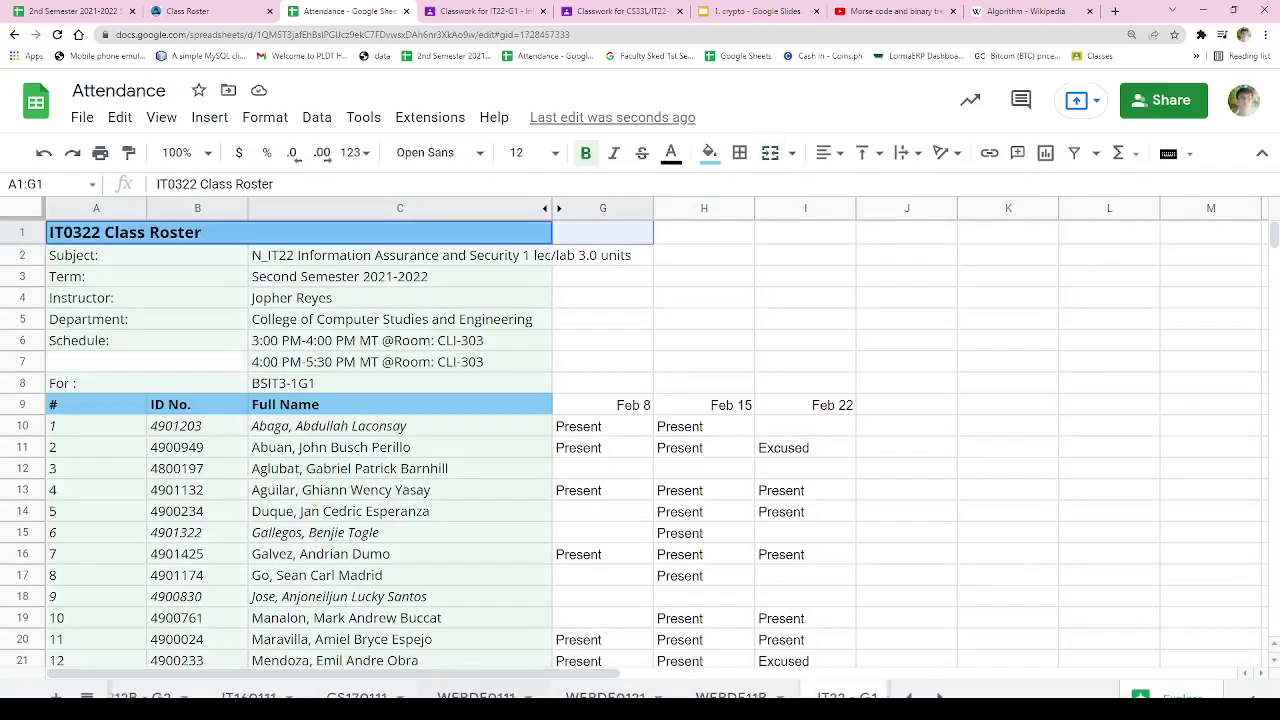
left_click_drag(840, 697, 665, 697)
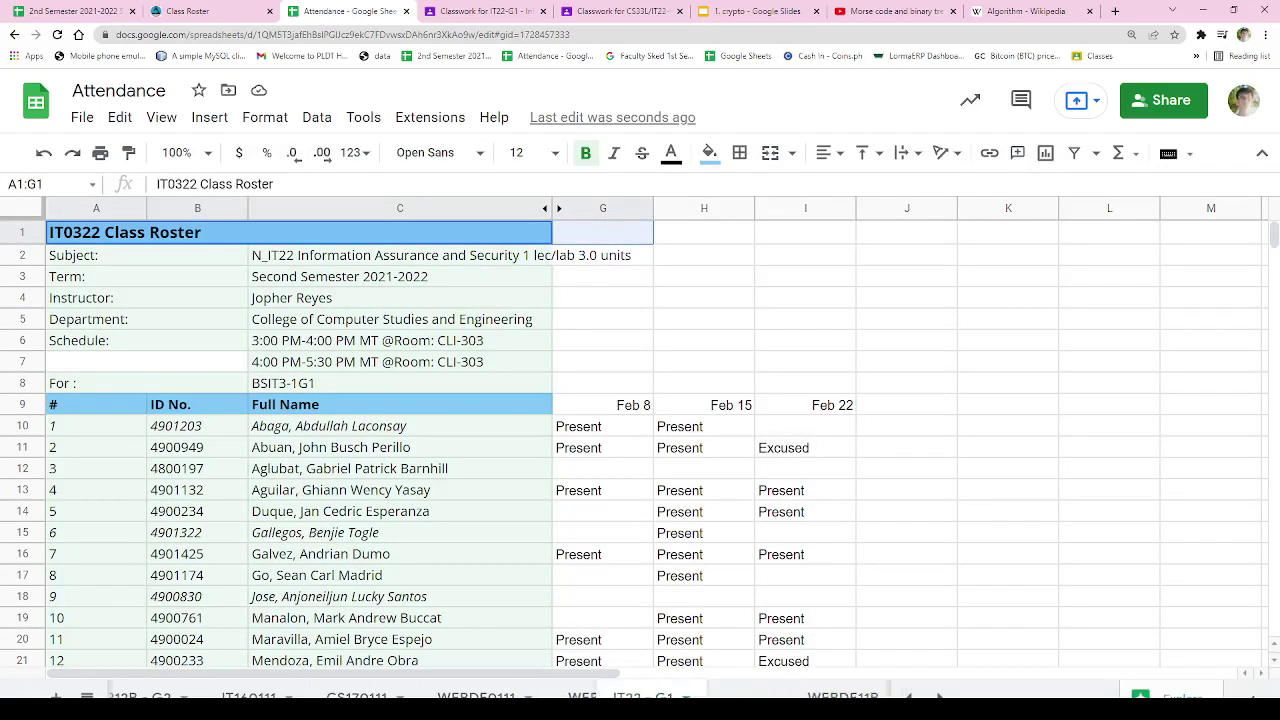
left_click_drag(300, 697, 355, 697)
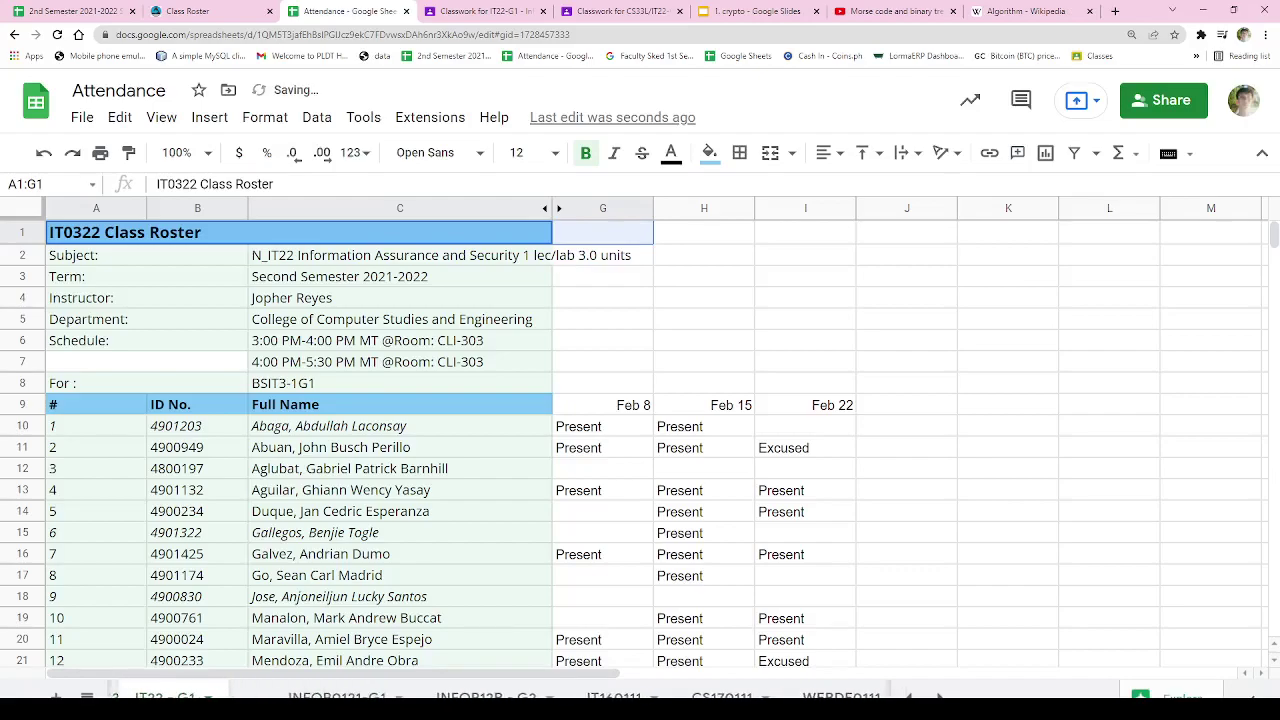
left_click_drag(320, 697, 210, 697)
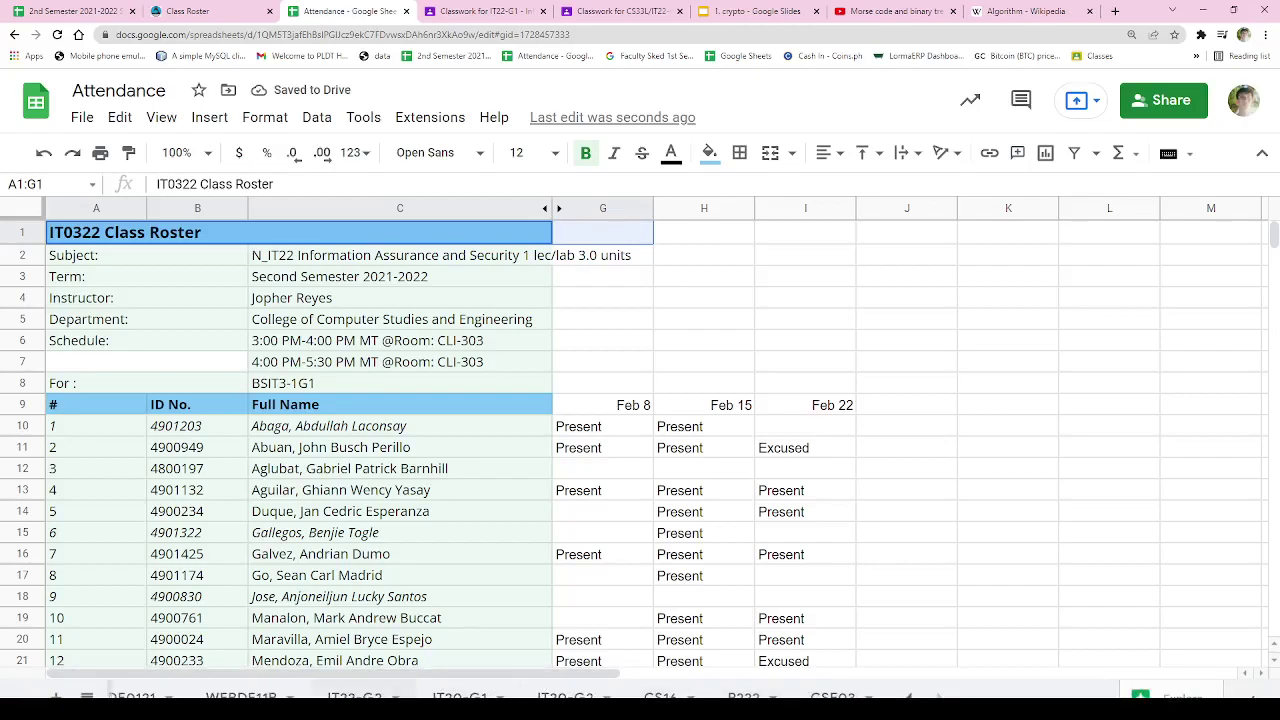
left_click(383, 697)
key("shift+Right")
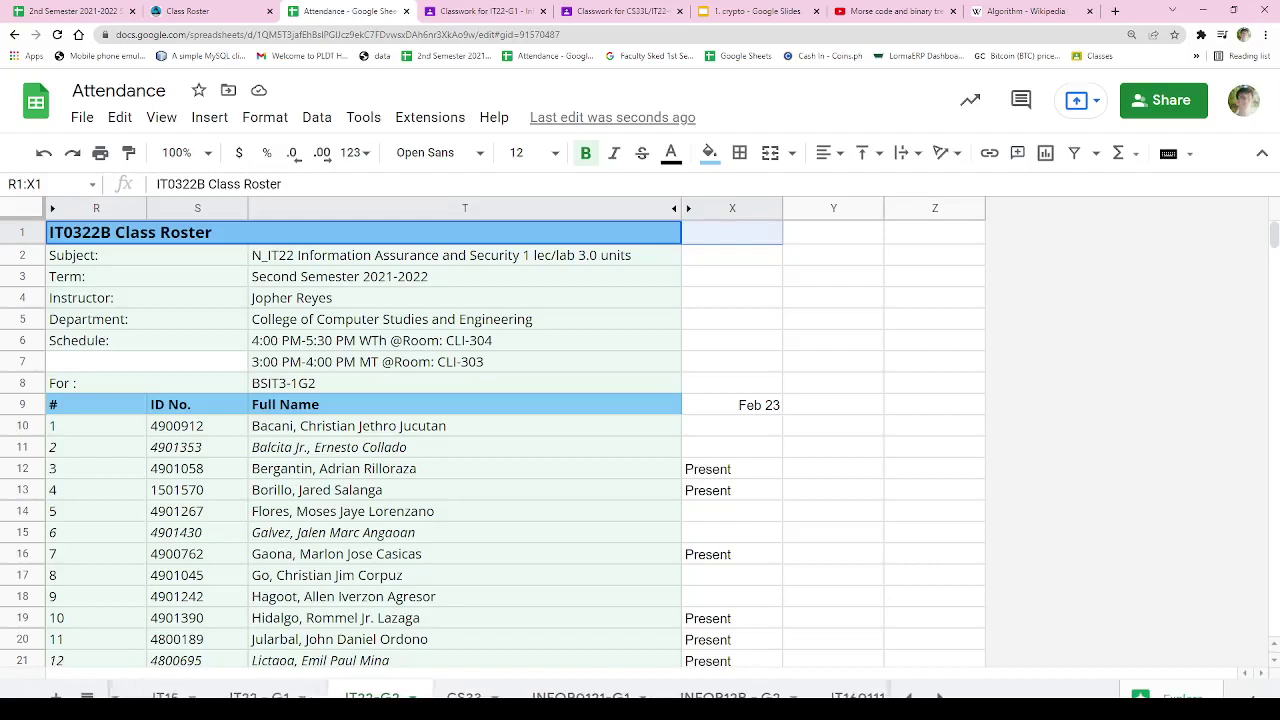
Step: Add the date heading March 1 after Feb 22 in cell J9 of the IT22 - G1 sheet
left_click(262, 697)
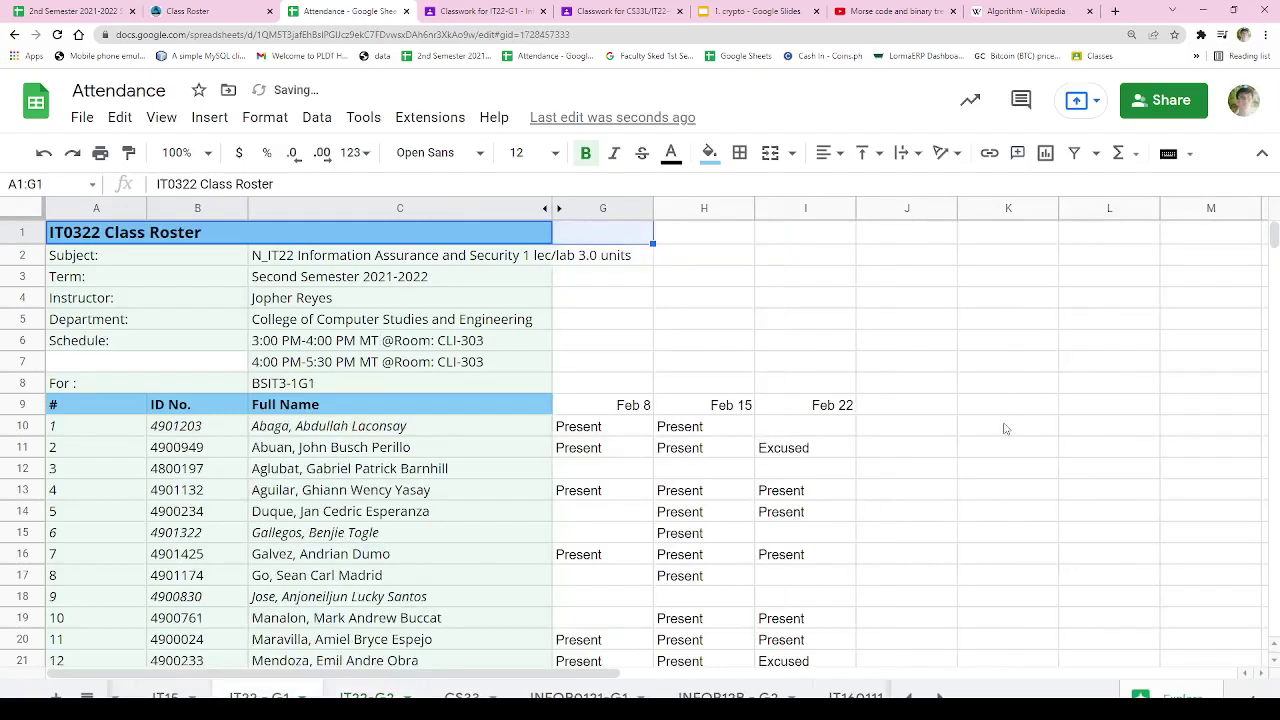
left_click(930, 413)
type("March 1")
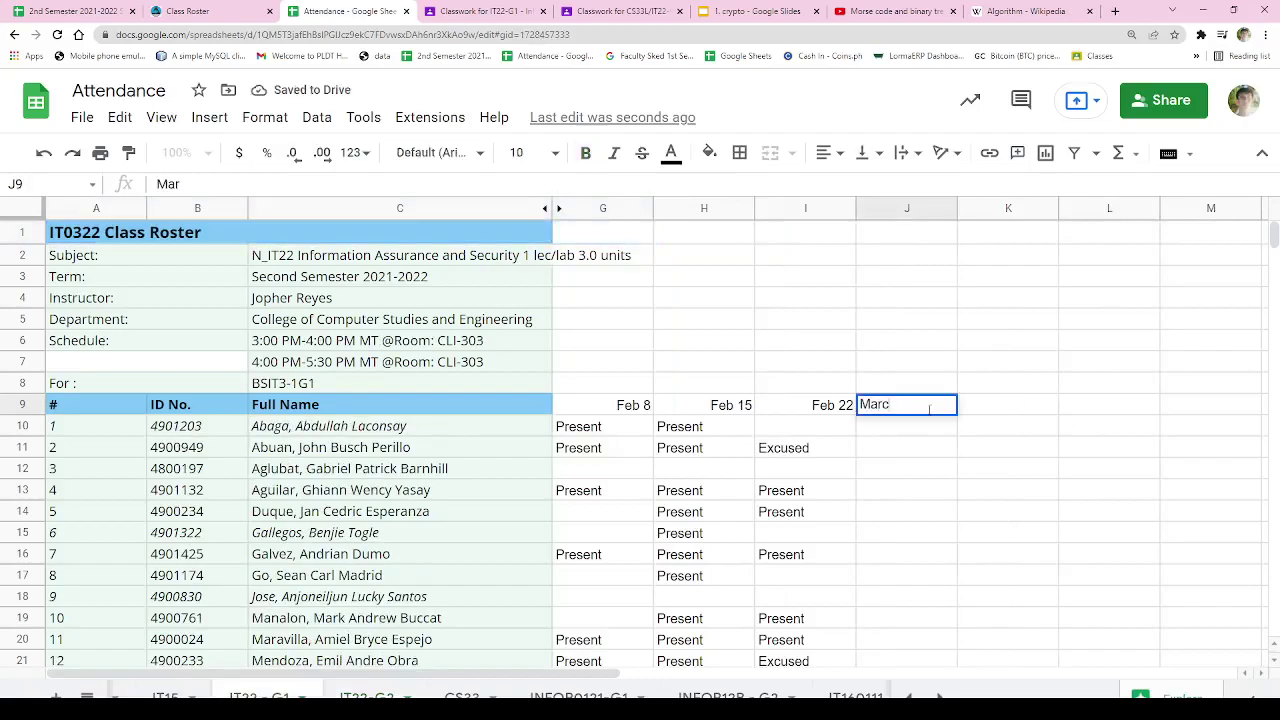
key("Return")
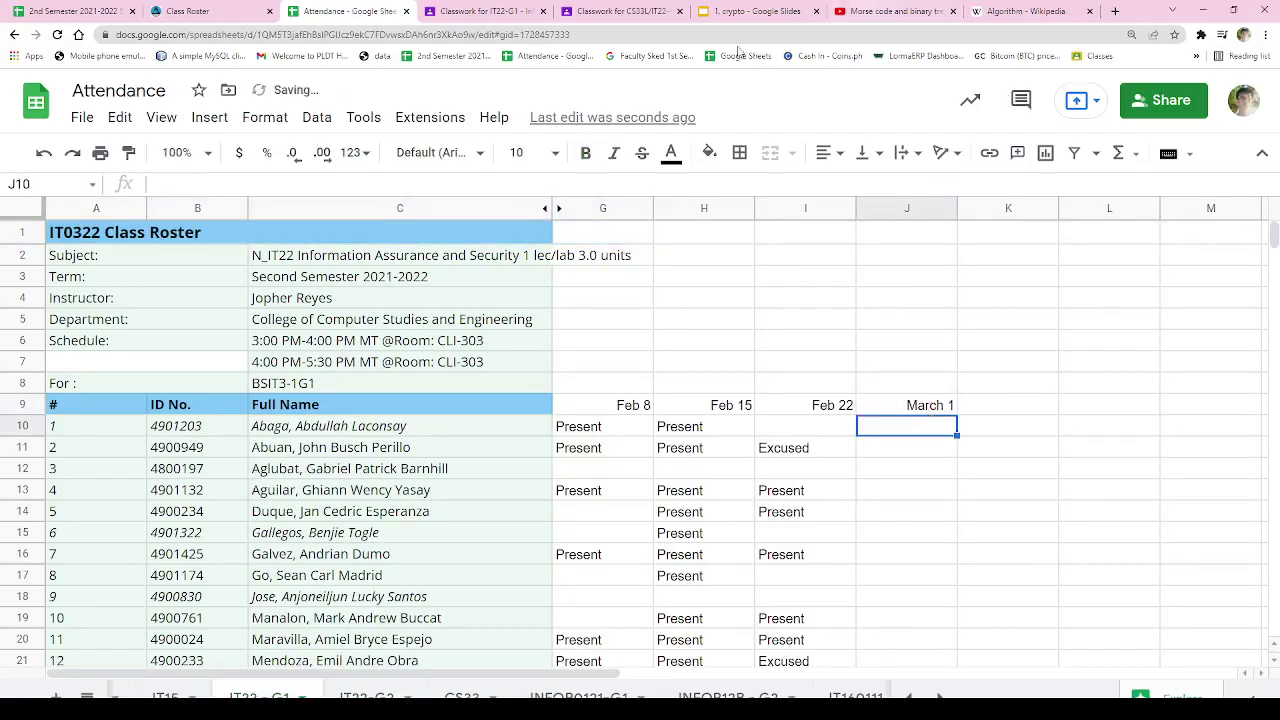
Step: Hide the earlier attendance date columns G to I in the IT22 - G1 sheet
left_click(620, 208)
left_click(795, 208, "shift")
right_click(795, 208)
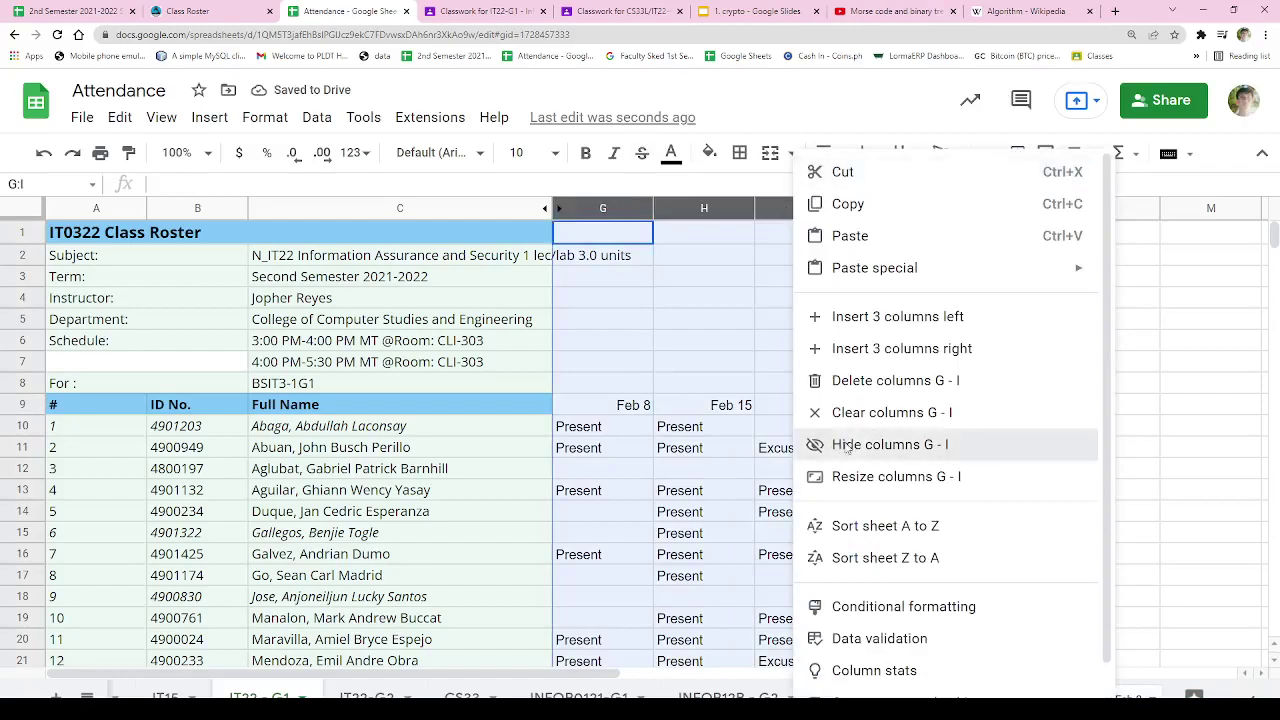
left_click(829, 446)
left_click(880, 364)
Step: Mark the first two students in the roster as Present under March 1, in cells J10 and J11
left_click(630, 426)
scroll(773, 349, "down", 1)
scroll(775, 349, "down", 1)
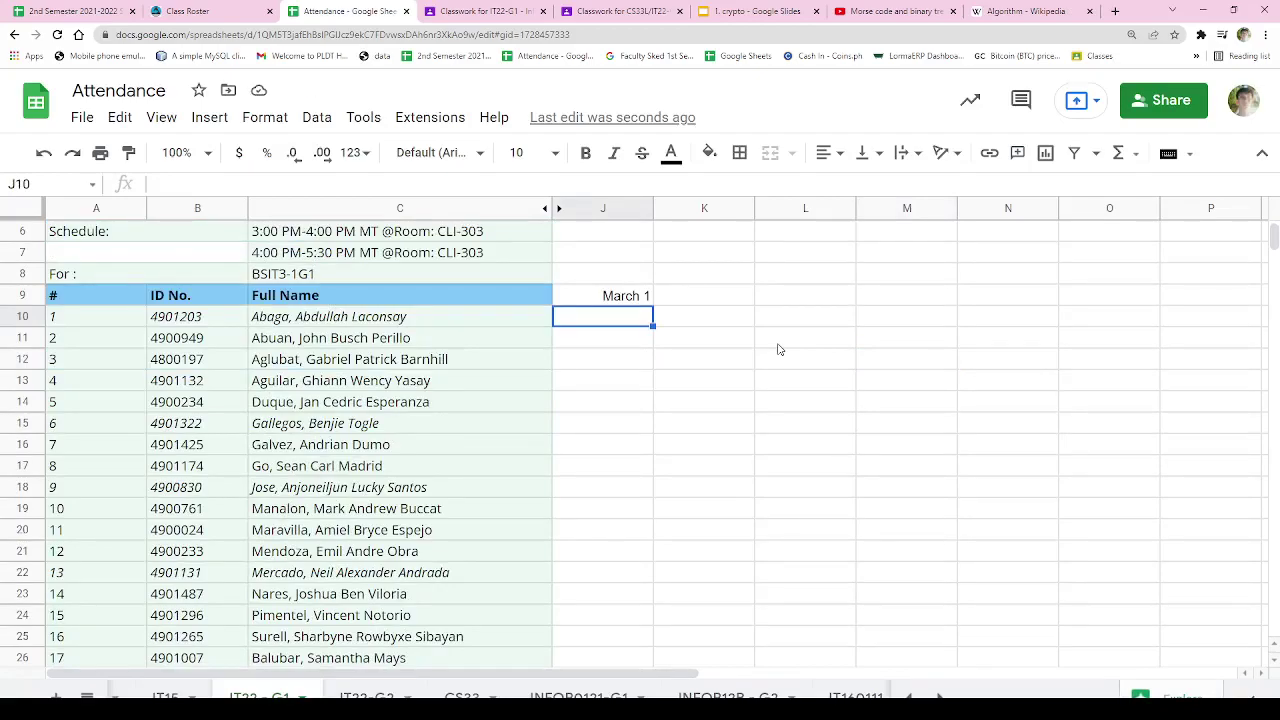
type("Present")
key("Return")
key("Up")
key("ctrl+c")
key("Down")
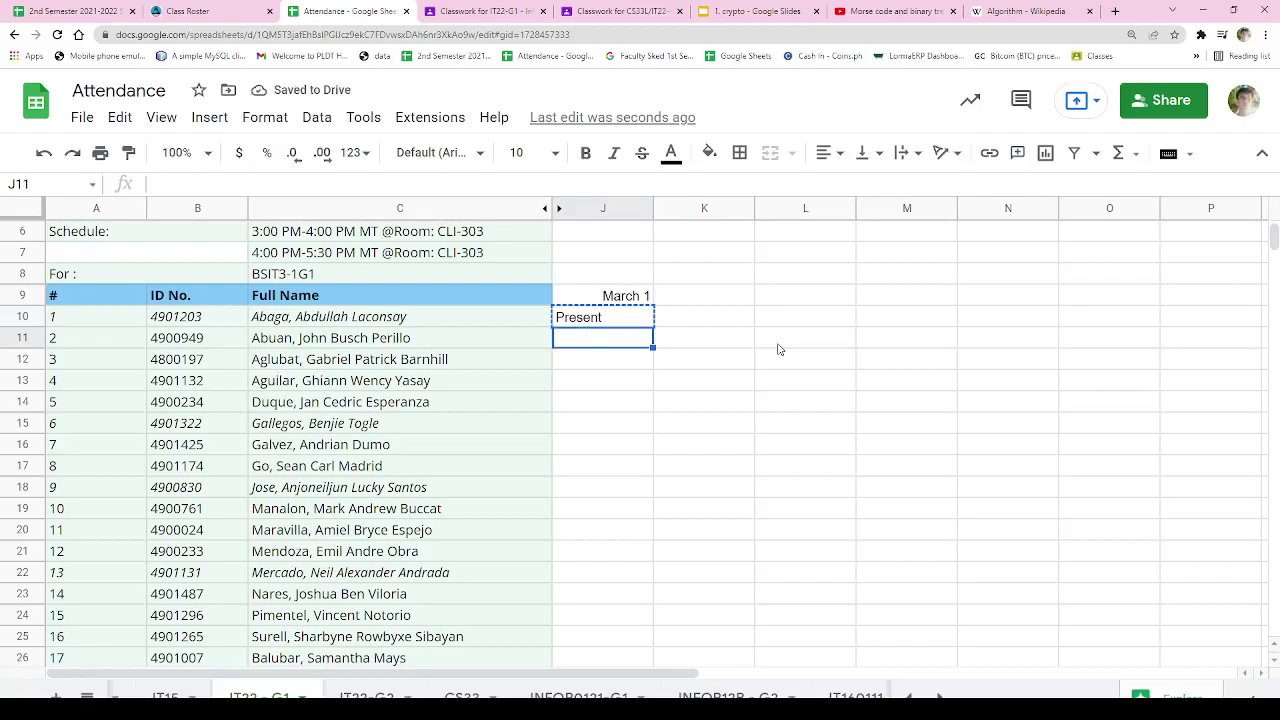
key("ctrl+v")
key("Down")
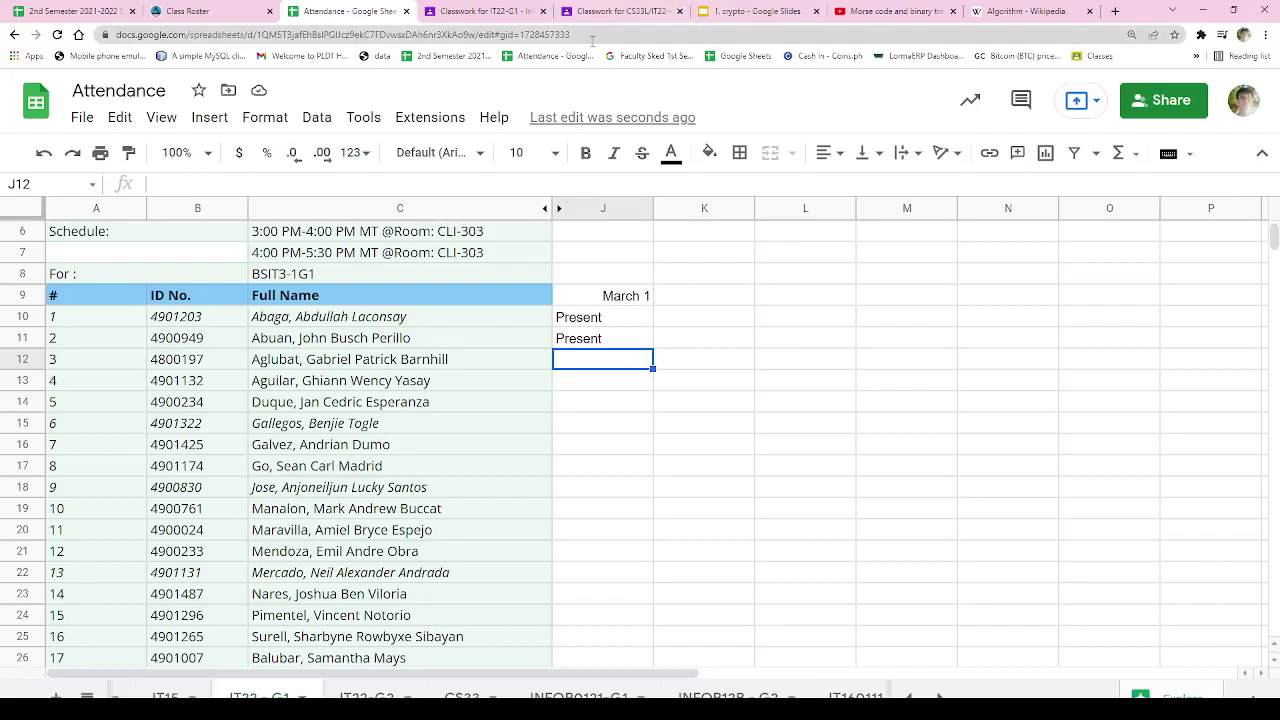
Step: Search the people list of the IT22-G1 class in Google Classroom for the third student's surname
left_click(492, 12)
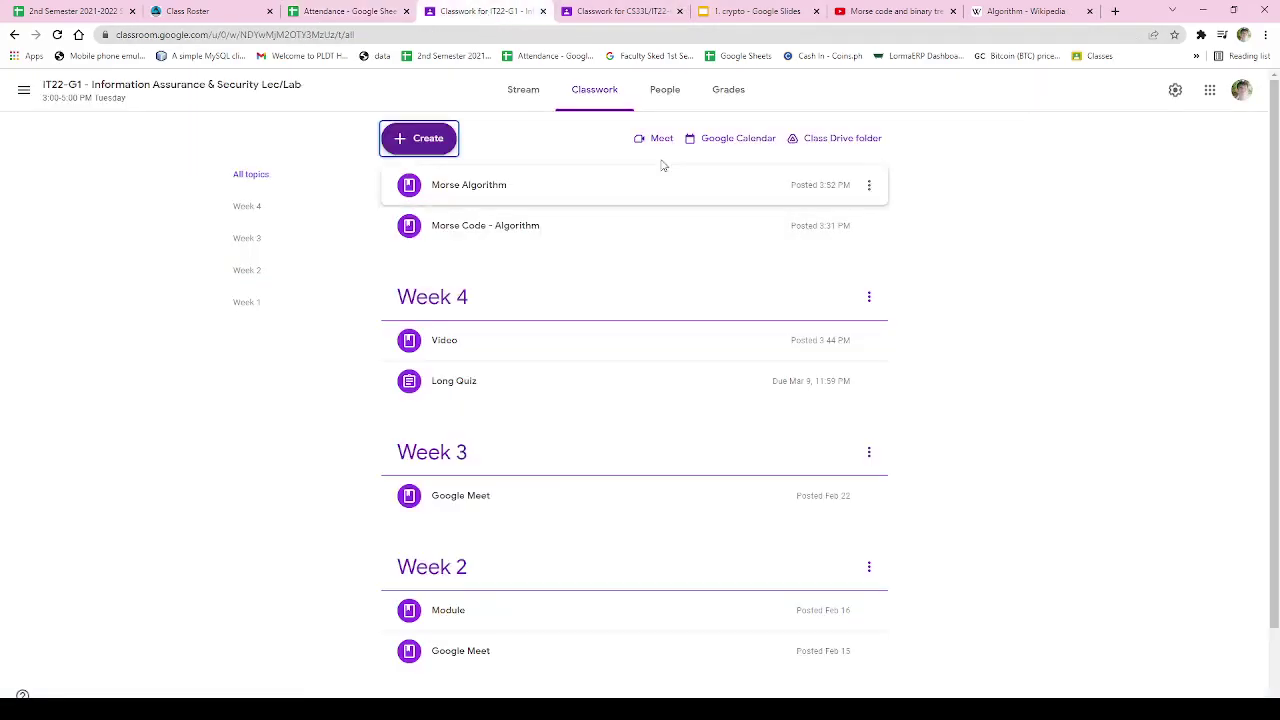
left_click(665, 90)
key("ctrl+f")
type("aglubat")
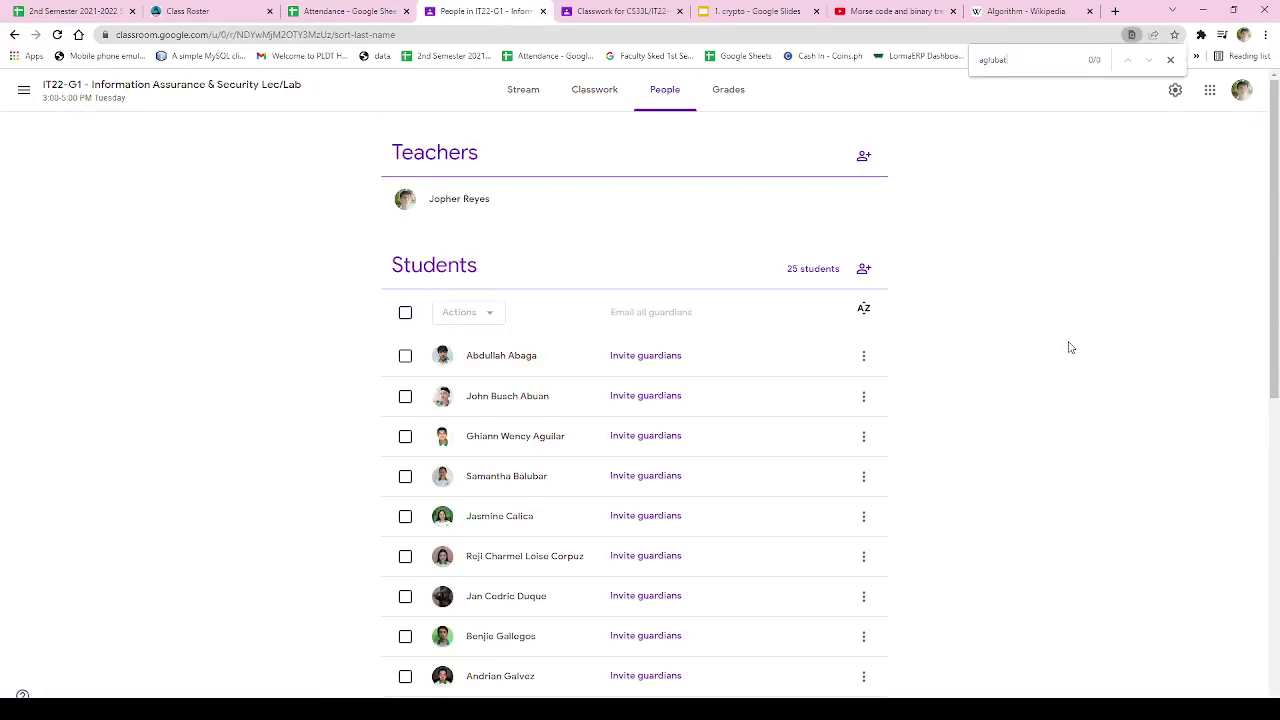
Step: Go to the ACCESS school management site in place of the Wikipedia article and open its Class Roster report
left_click(1012, 10)
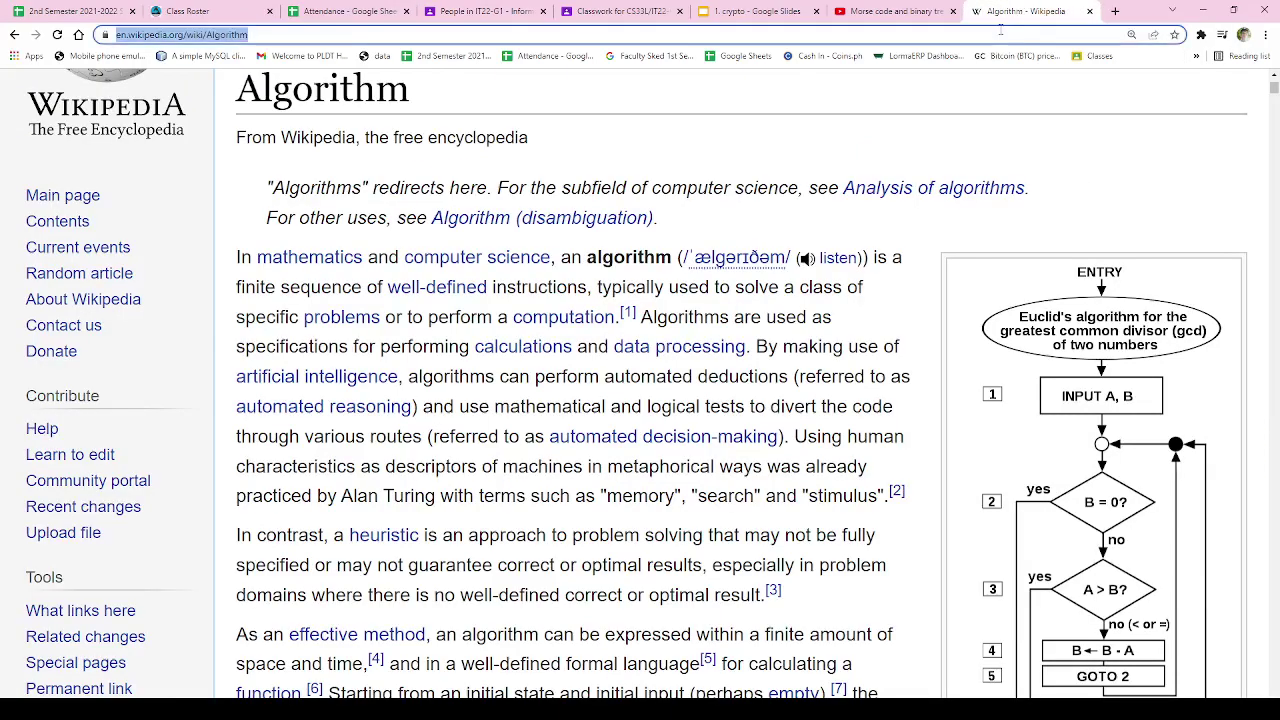
type("he")
key("Return")
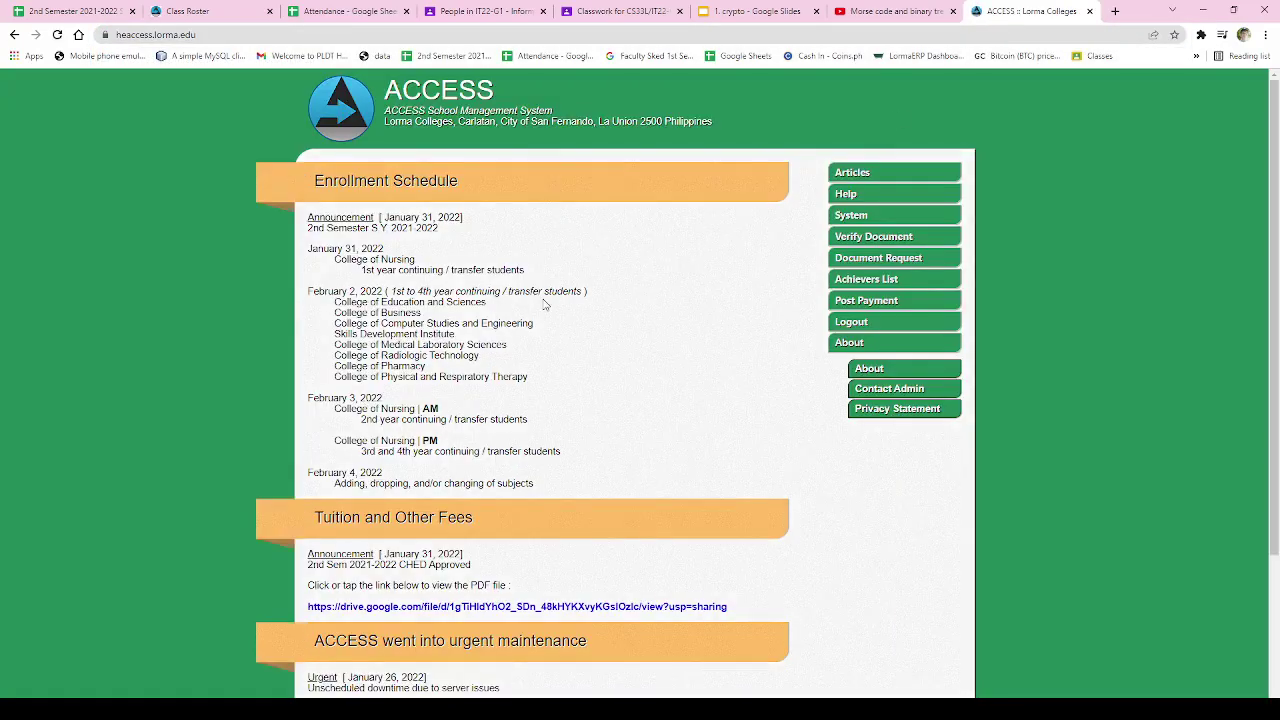
left_click(885, 216)
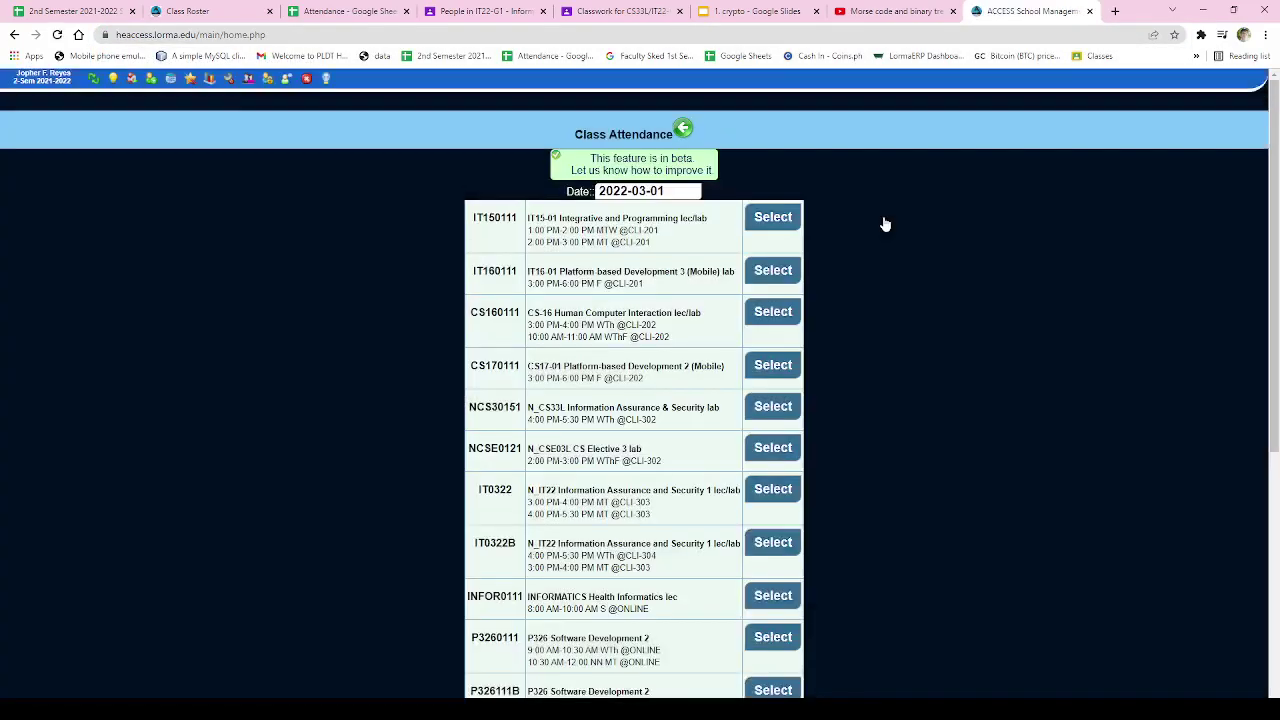
mouse_move(209, 78)
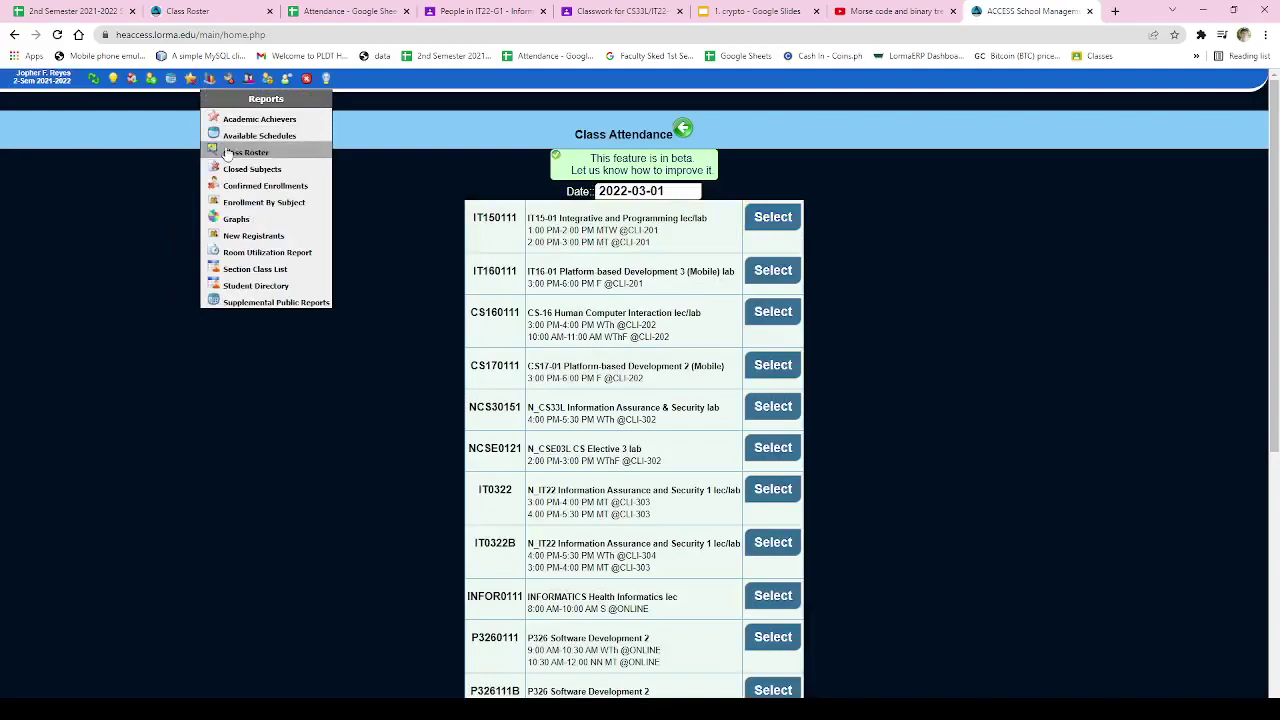
left_click(236, 155)
Step: Search the class rosters for it22, open the IT0322 roster and check the third student's entry
left_click(651, 137)
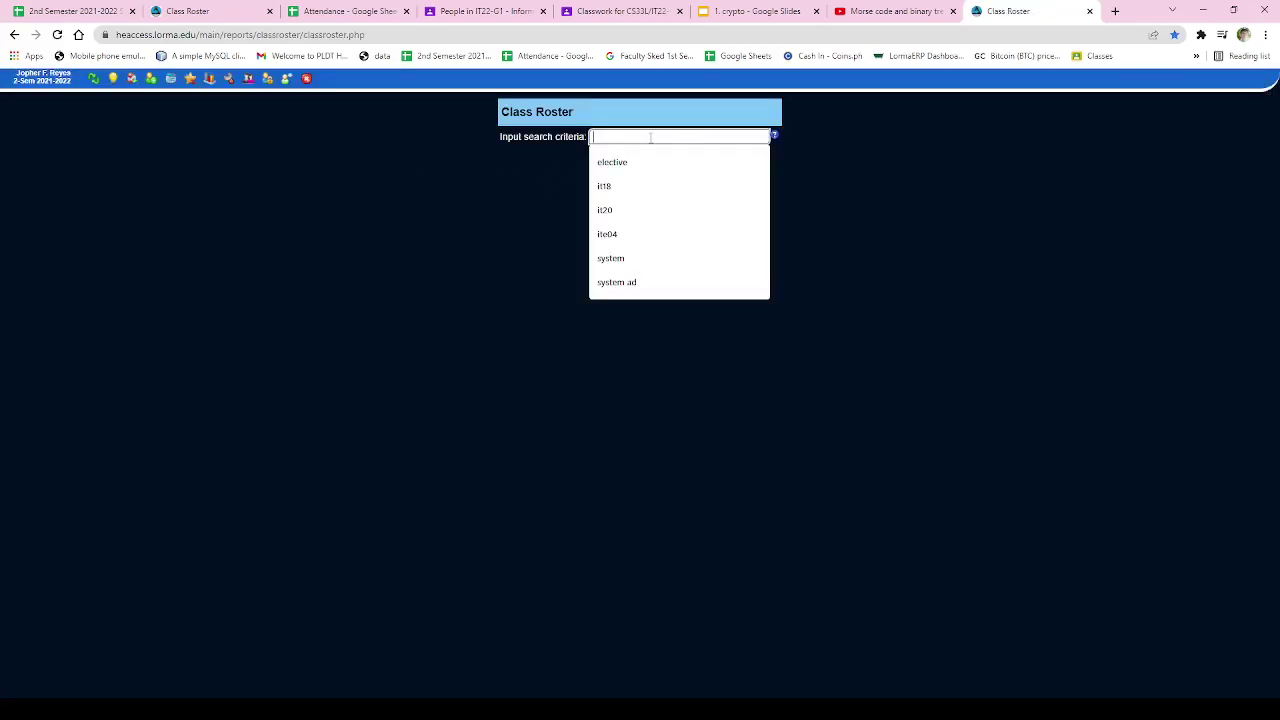
type("it22")
key("Return")
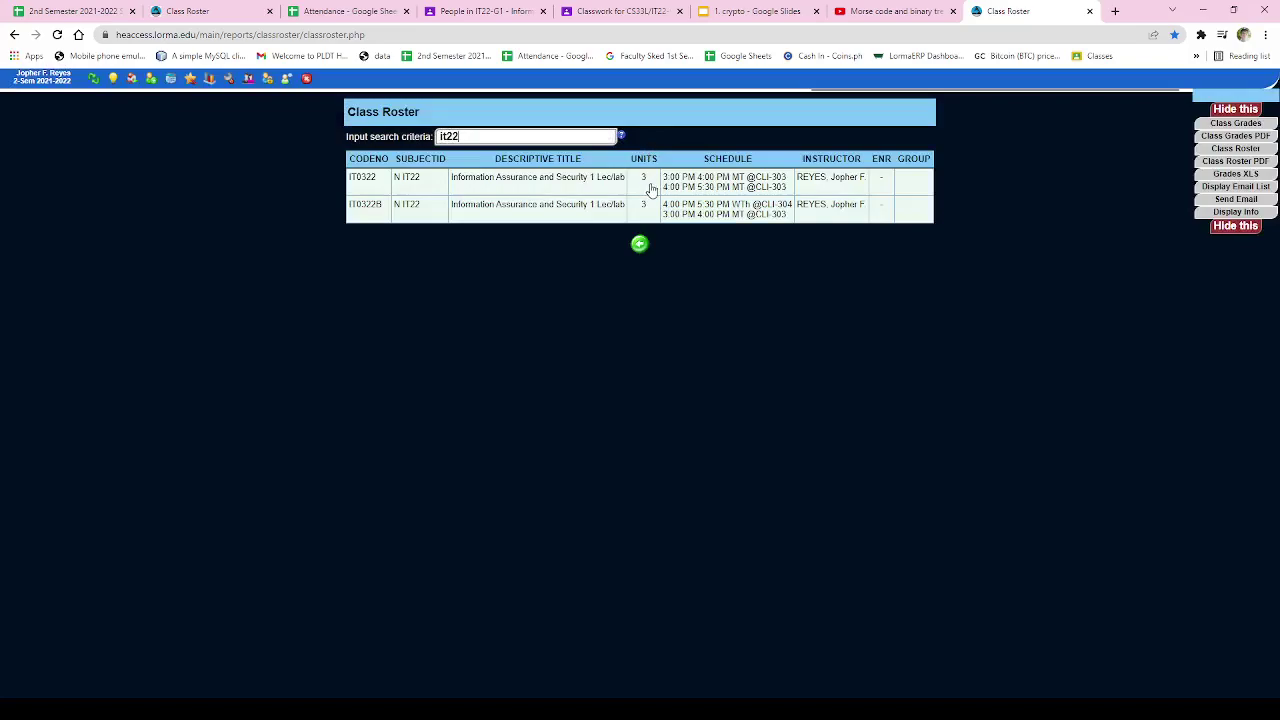
left_click(648, 188)
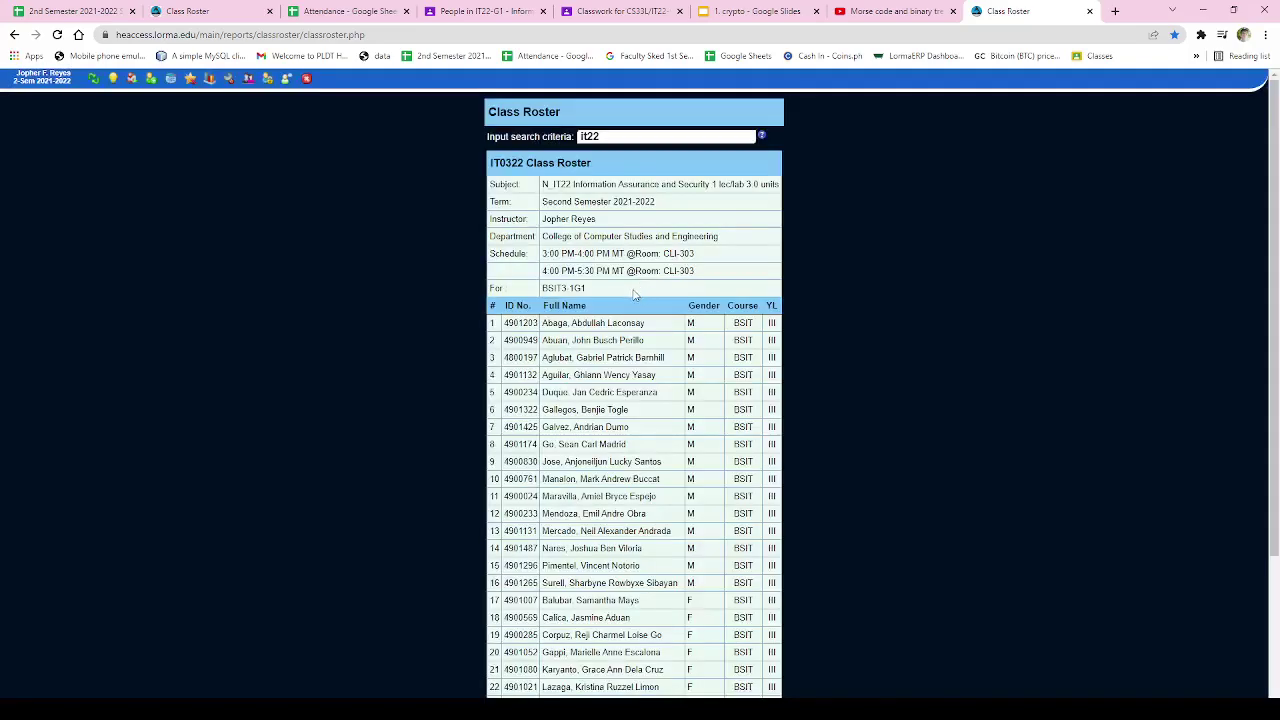
left_click_drag(596, 358, 848, 362)
left_click(848, 358)
Step: Open the IT0322B roster from the it22 results, then recheck the Classroom people list and the Attendance sheet
left_click(625, 136)
key("Return")
left_click(540, 219)
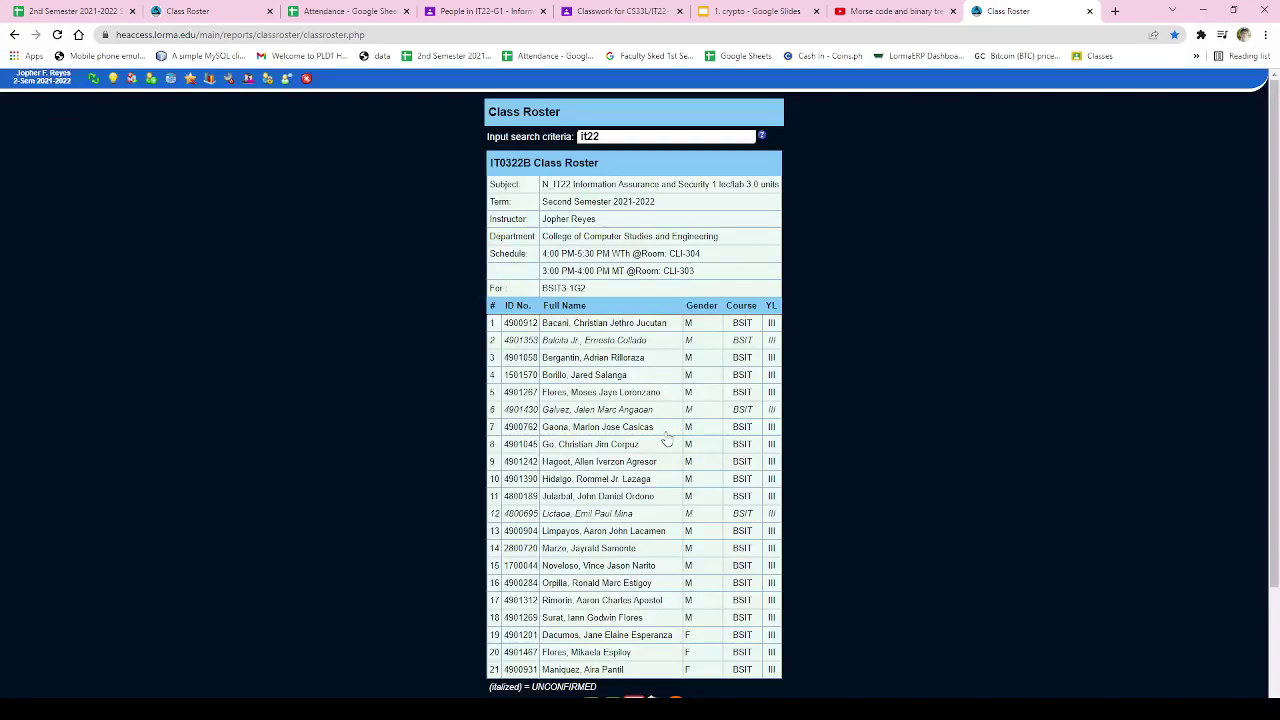
mouse_move(664, 441)
left_click(482, 9)
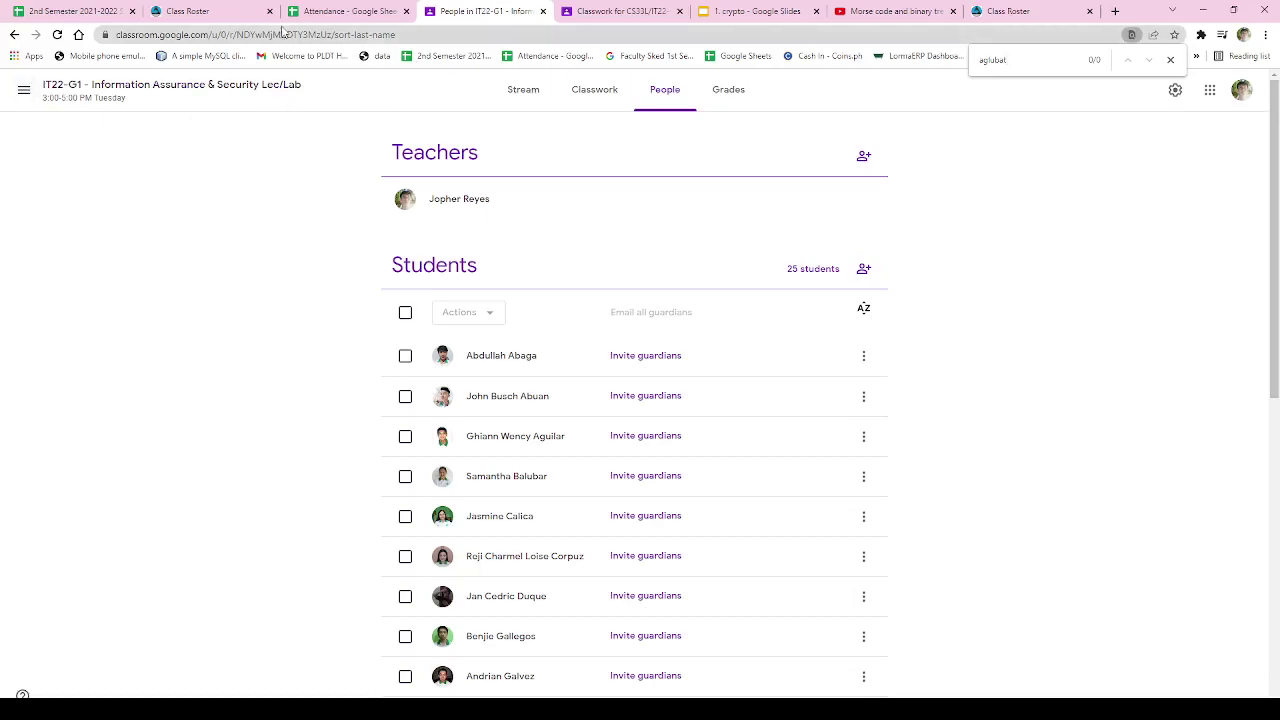
left_click(343, 8)
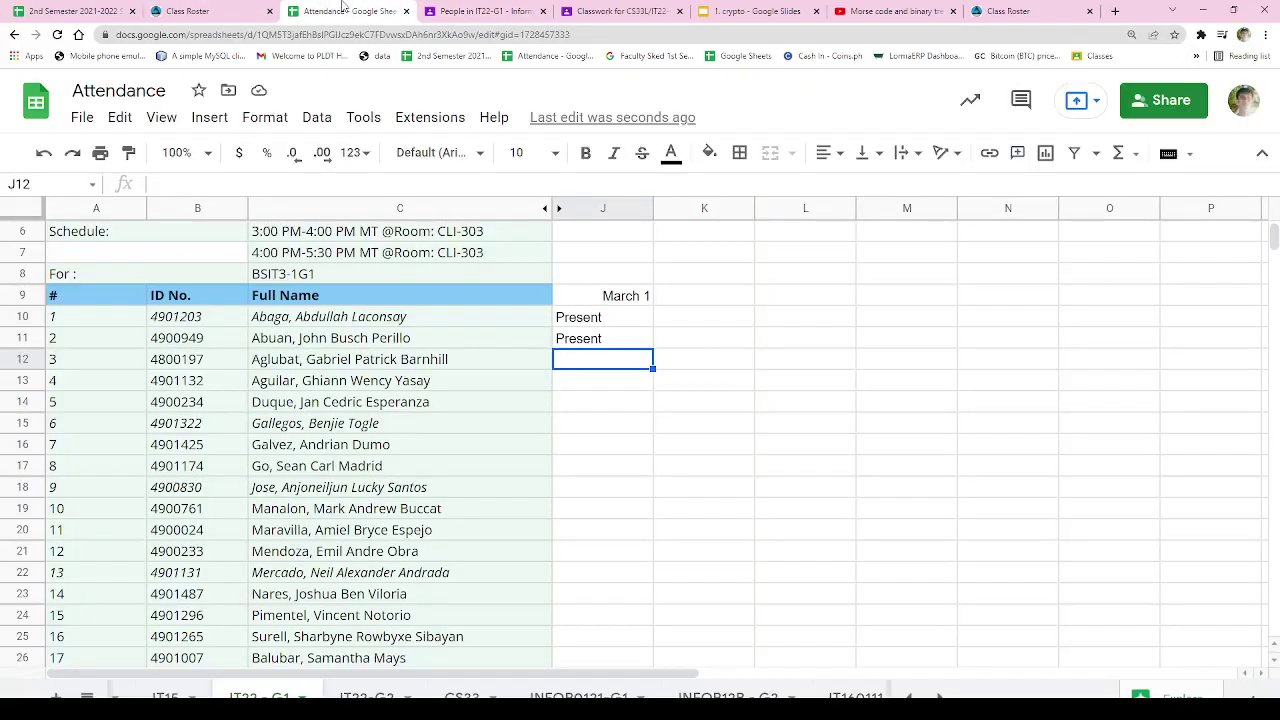
Step: Reopen the IT0322 roster from the it22 search and view the profile of the fourth student
left_click(1010, 11)
left_click(627, 134)
key("Return")
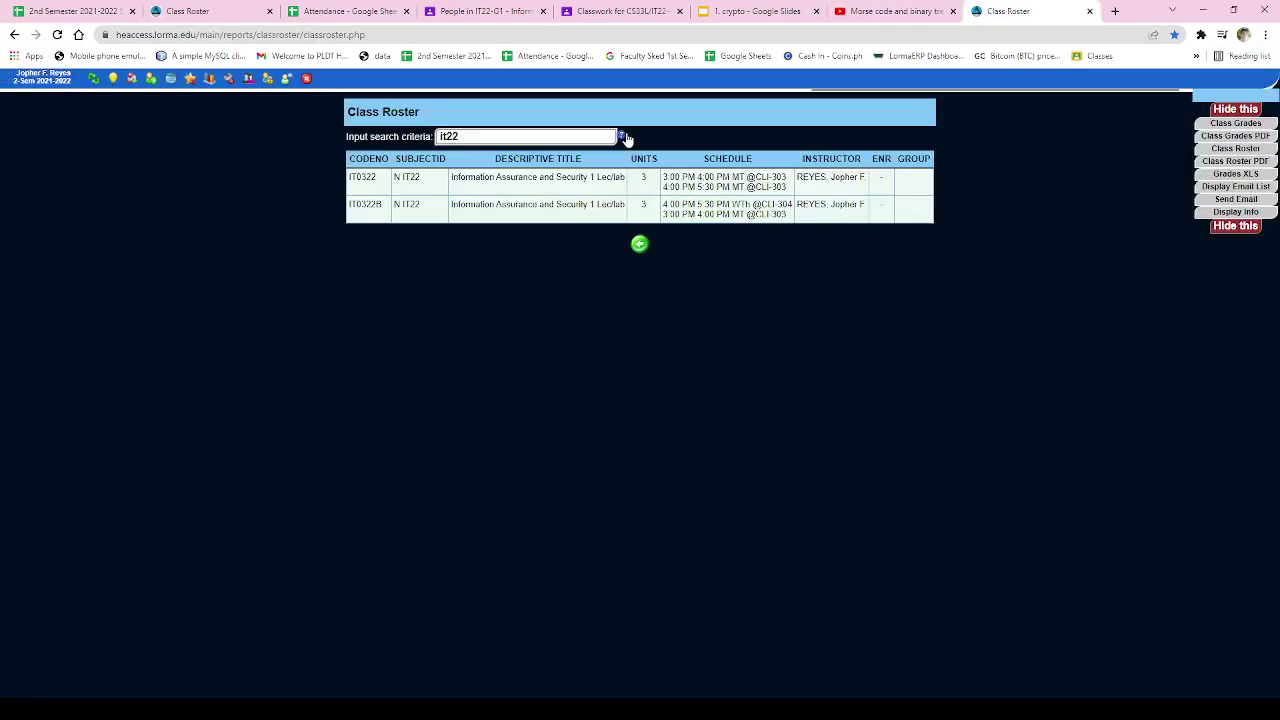
left_click(768, 216)
double_click(588, 375)
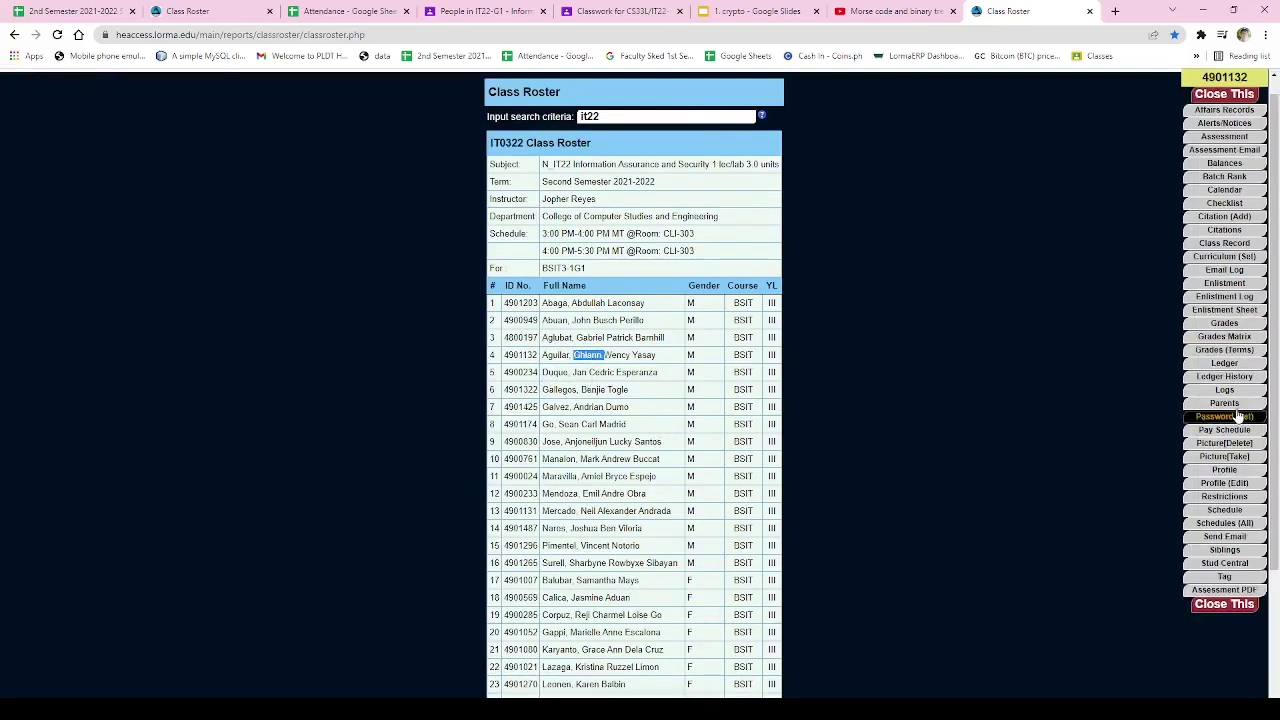
left_click(1232, 469)
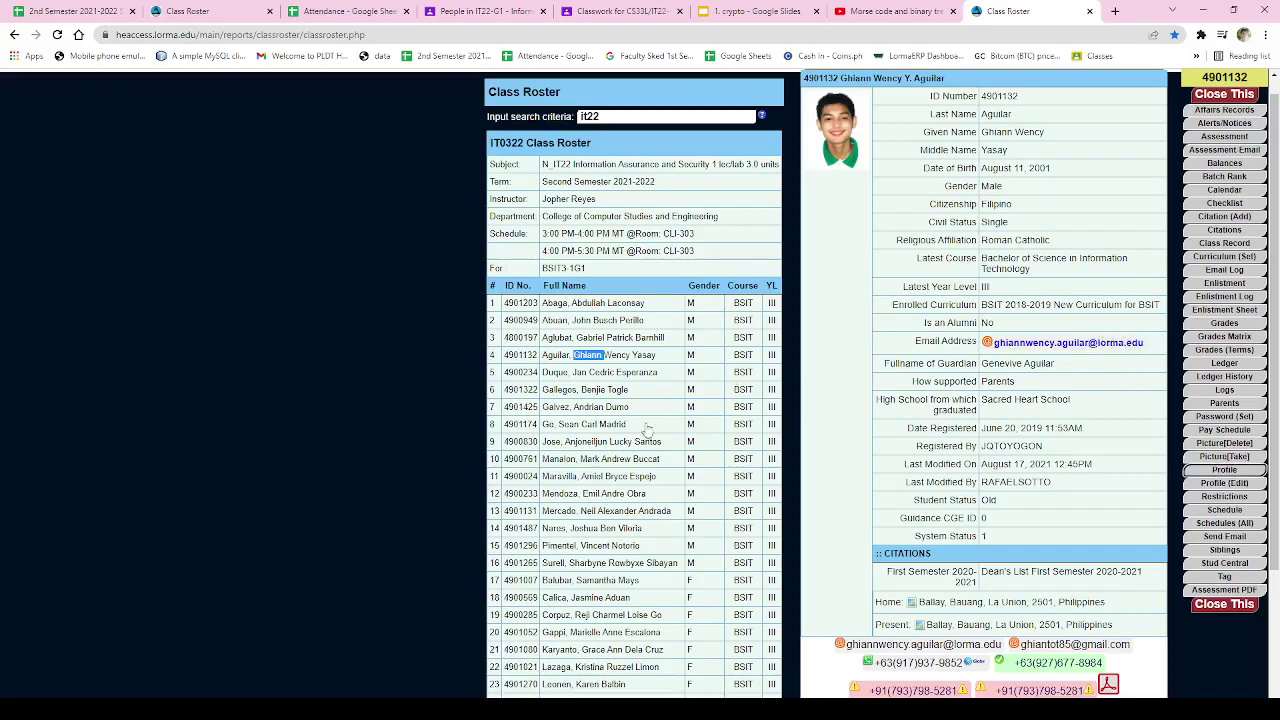
Step: View the third student's profile, highlight the school e-mail address and close the profile
double_click(557, 338)
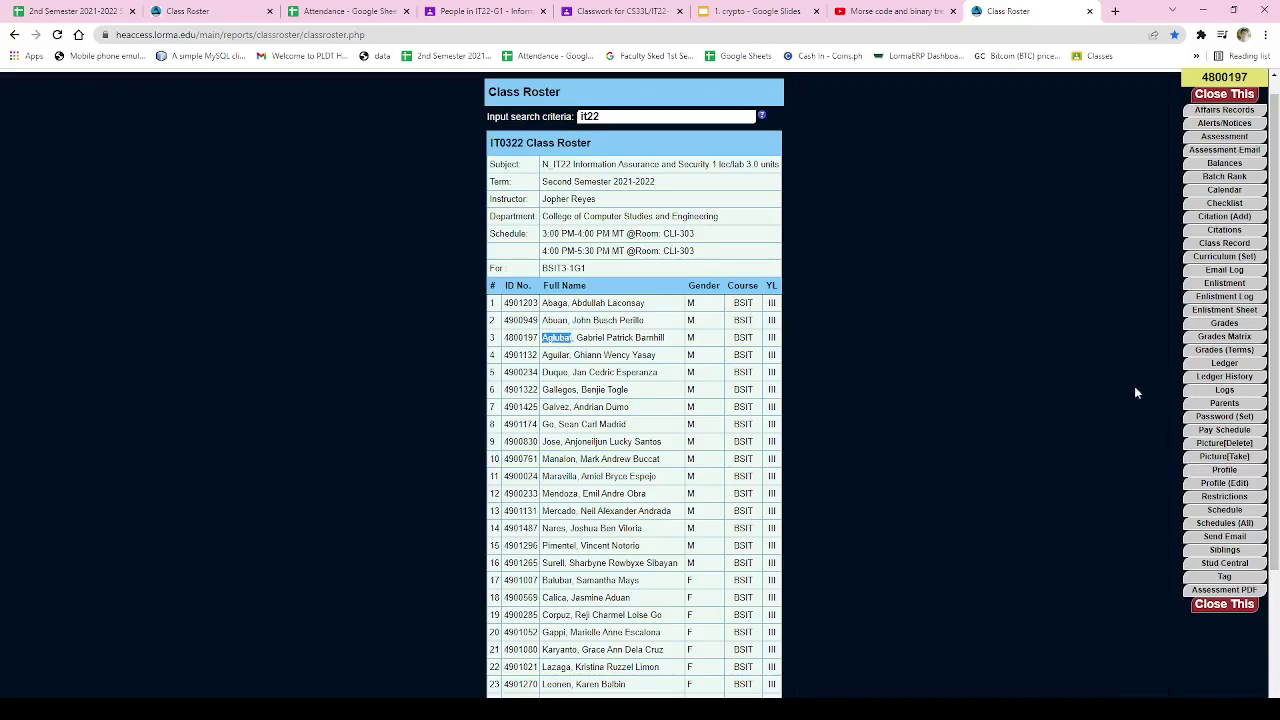
left_click(1224, 469)
left_click_drag(1150, 345, 990, 350)
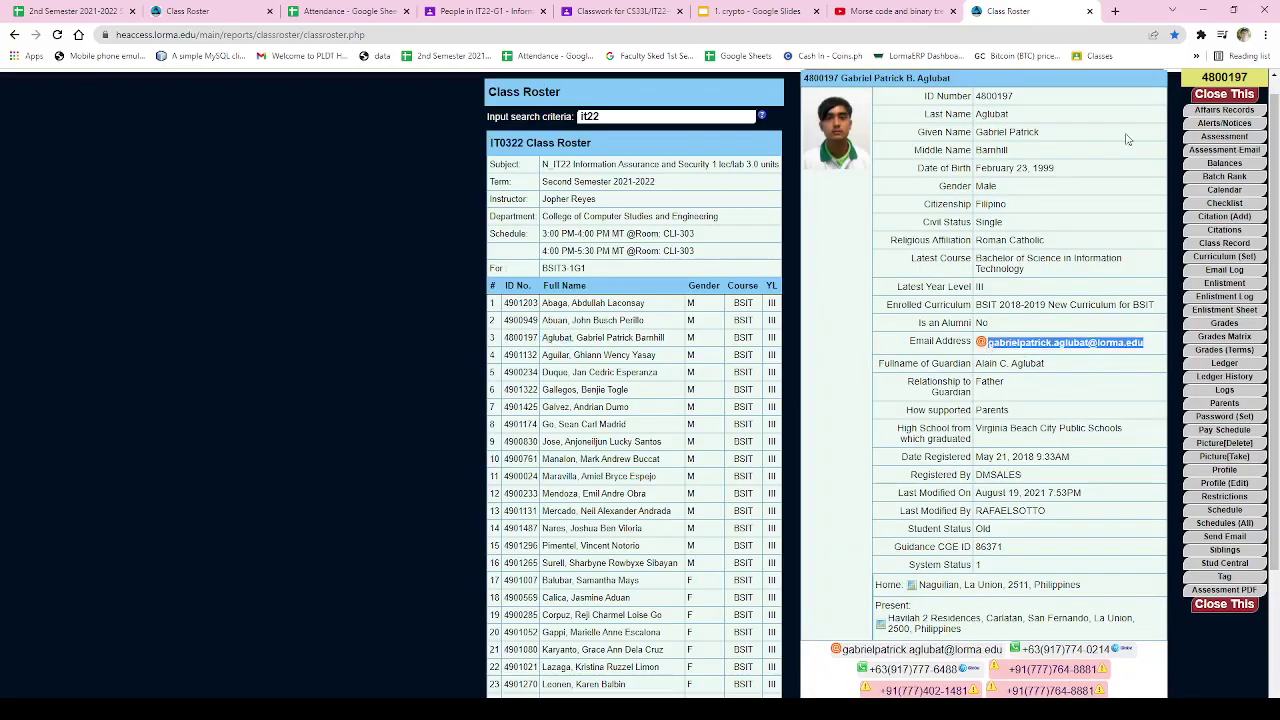
left_click(1224, 94)
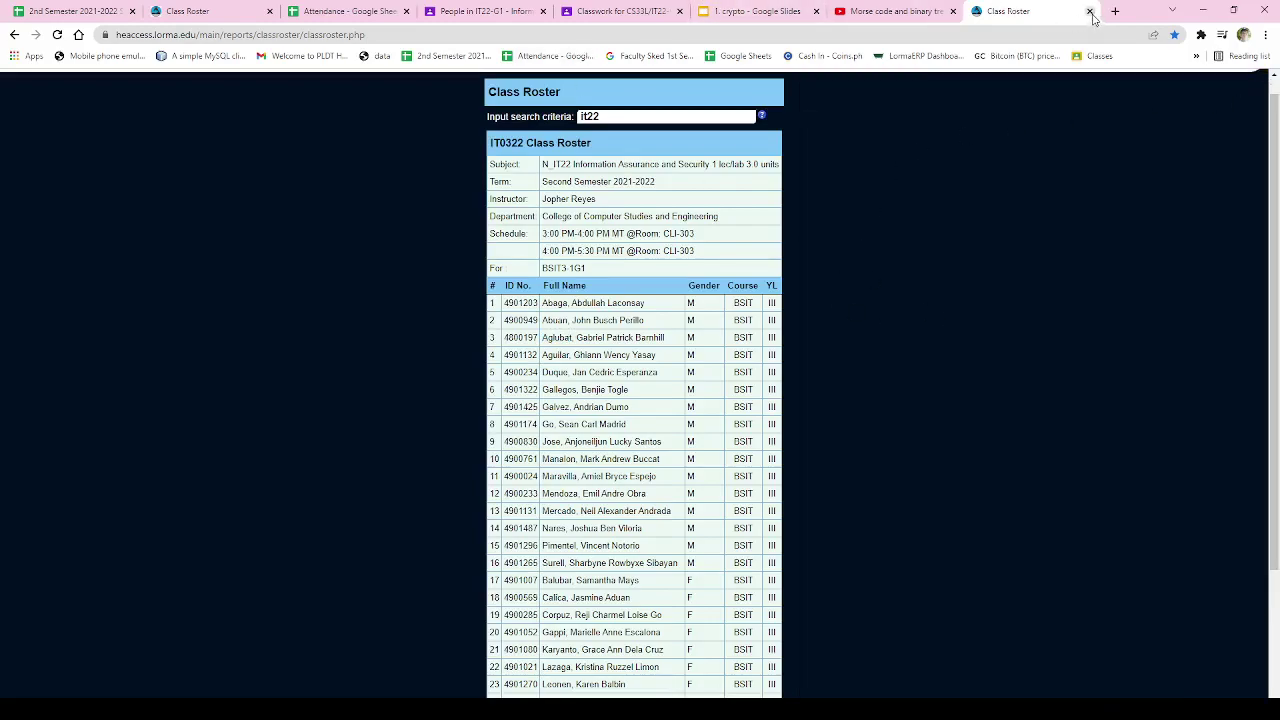
Step: Mark the fourth and fifth students as Present under March 1 in the Attendance spreadsheet, cells J13 and J14
left_click(345, 11)
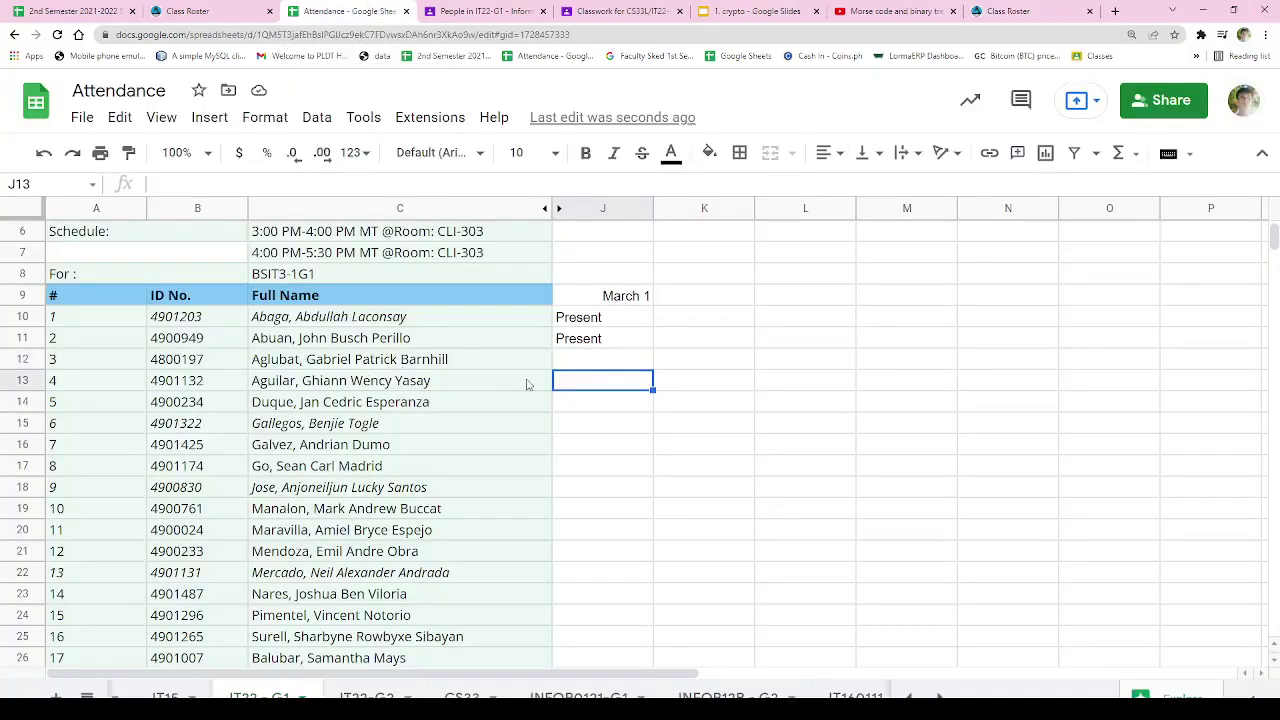
left_click(571, 343)
key("ctrl+c")
left_click(599, 384)
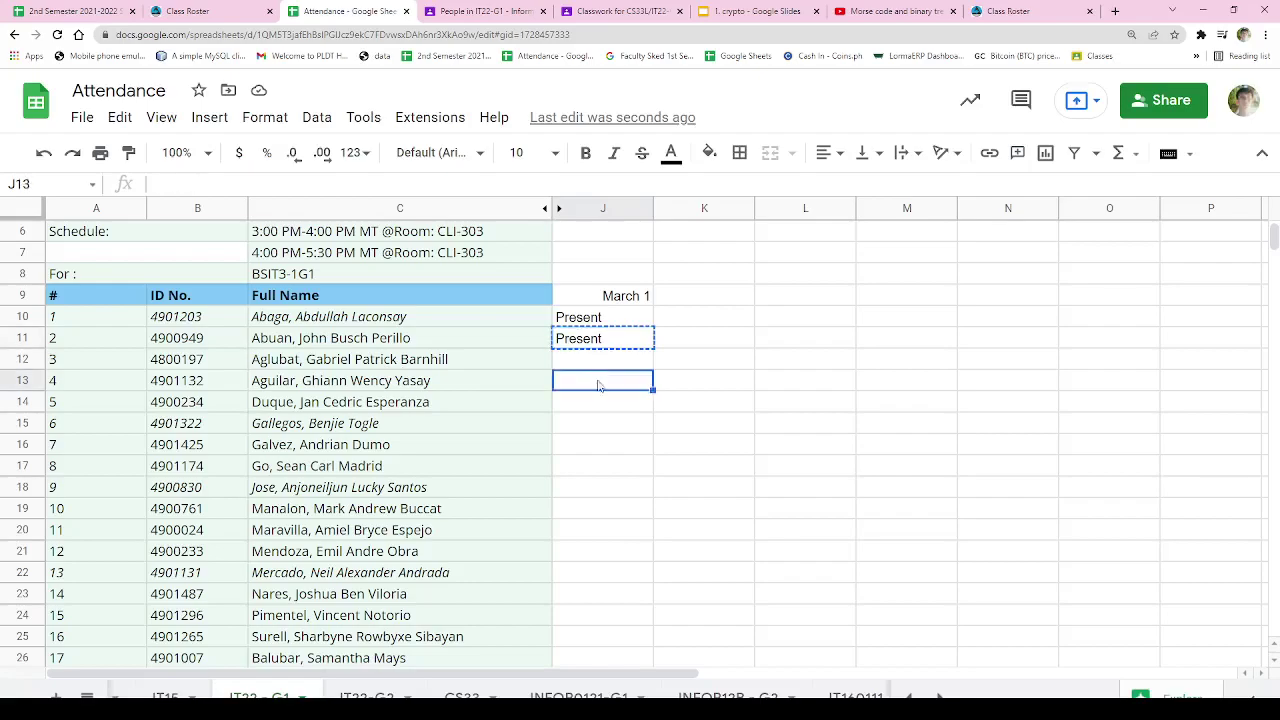
key("ctrl+v")
left_click(592, 410)
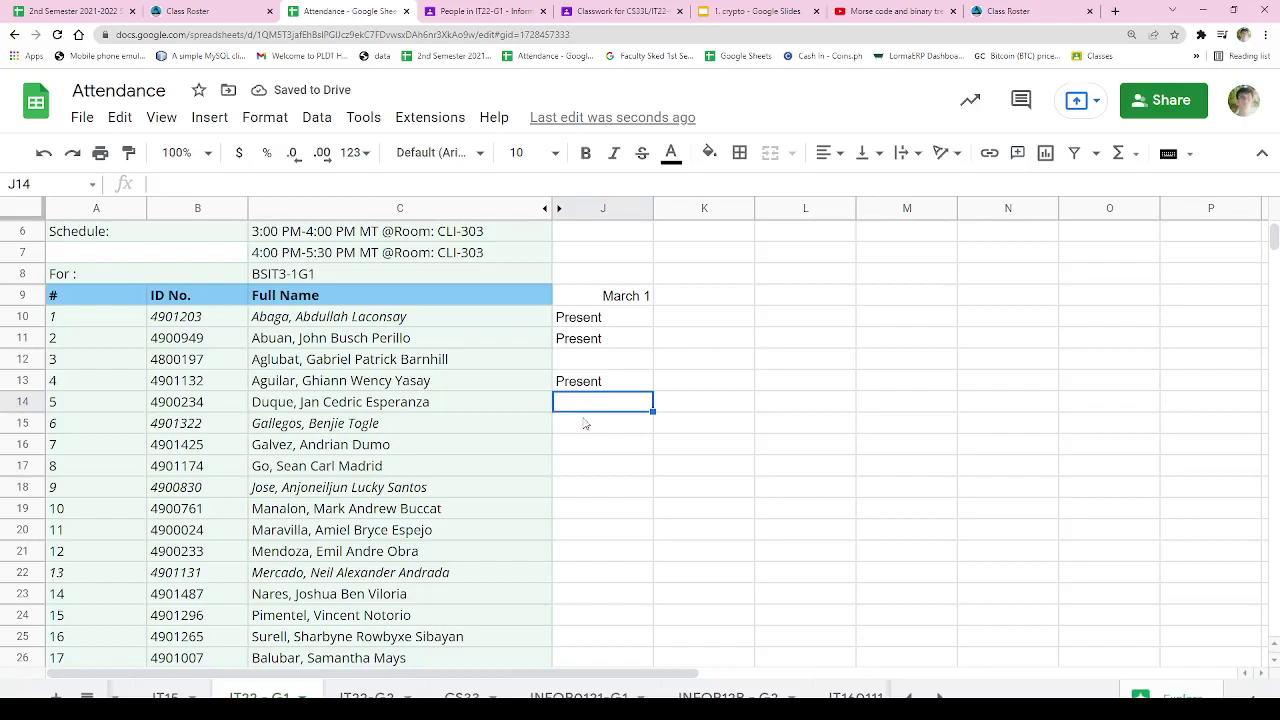
key("ctrl+v")
left_click(588, 428)
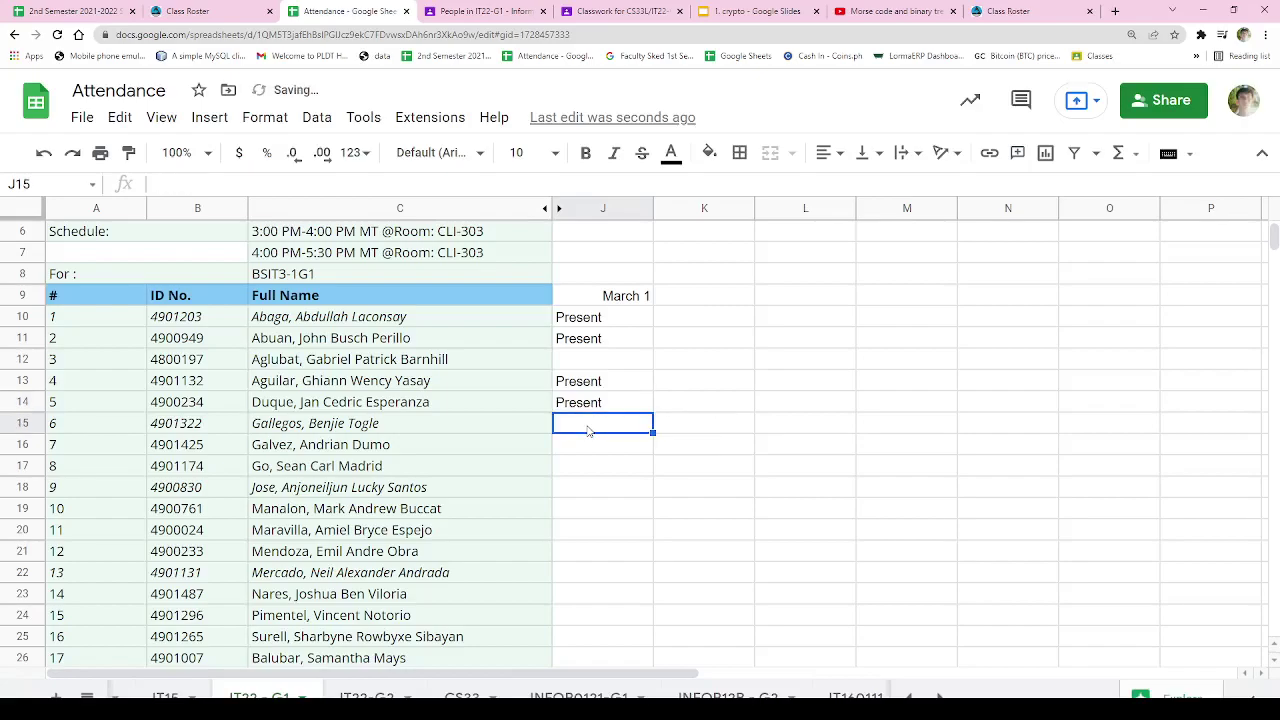
Step: Mark students 7 and 8 as Present under March 1 in the IT22-G1 sheet, cells J16 and J17
scroll(588, 430, "down", 1)
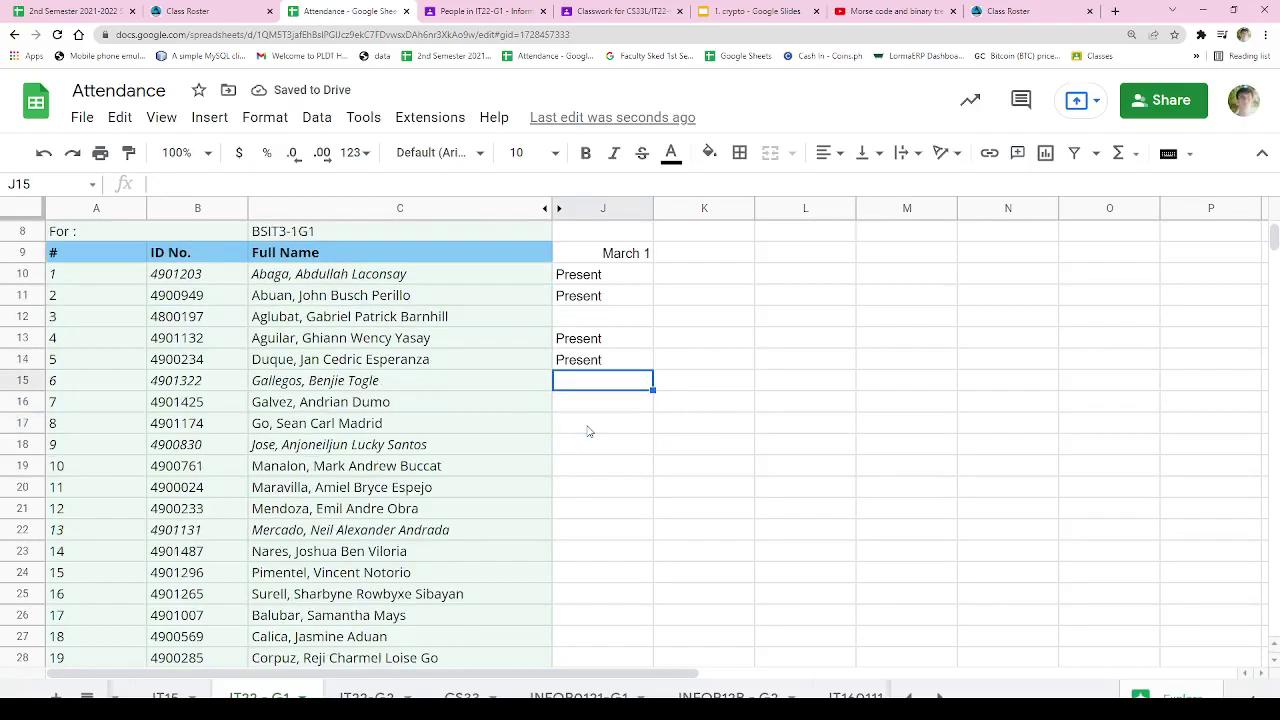
left_click(597, 410)
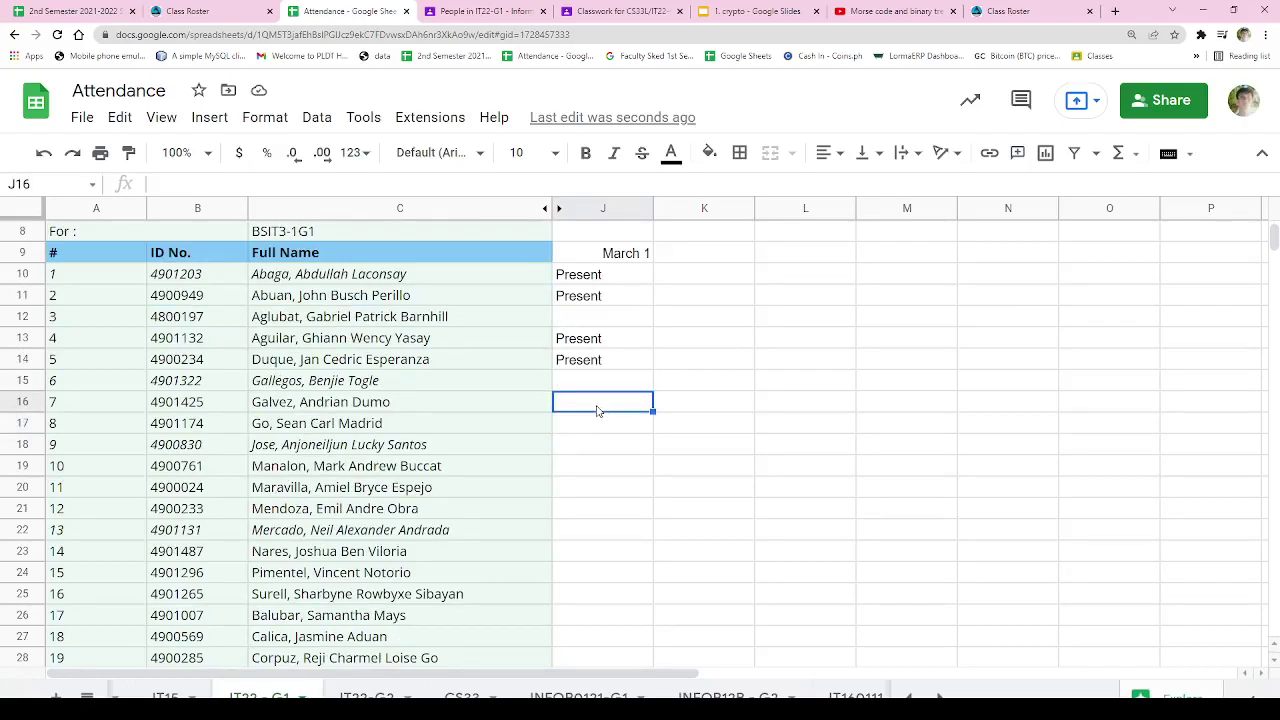
key("ctrl+v")
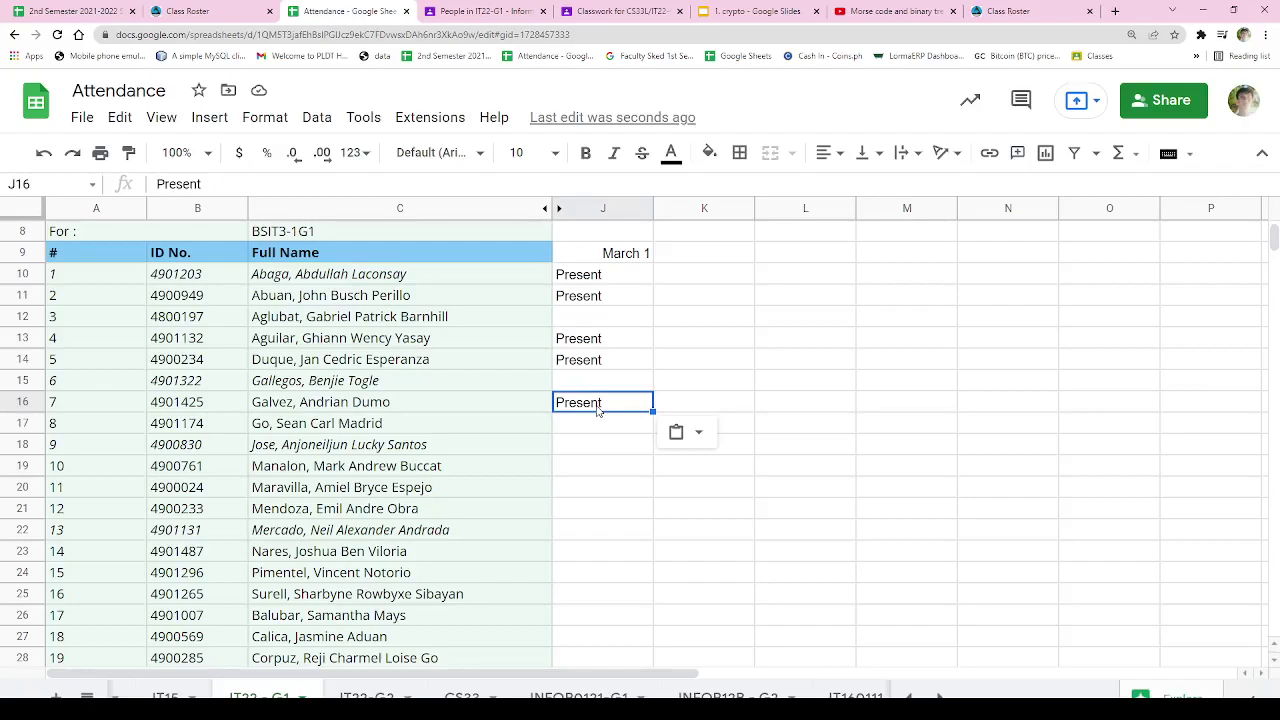
key("Down")
key("Down")
key("Up")
key("ctrl+v")
key("Down")
Step: Skip students 9 and 10 and mark students 11 and 12 as Present for March 1, cells J20 and J21
scroll(751, 437, "down", 1)
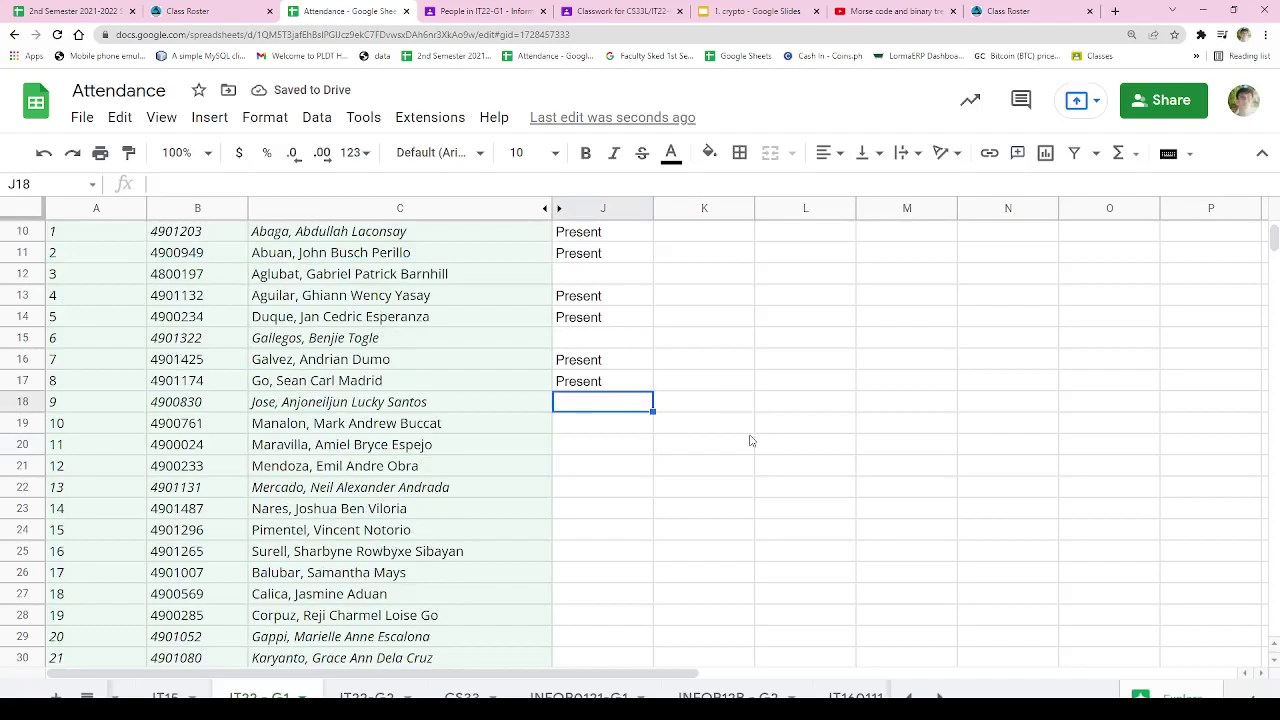
left_click(598, 428)
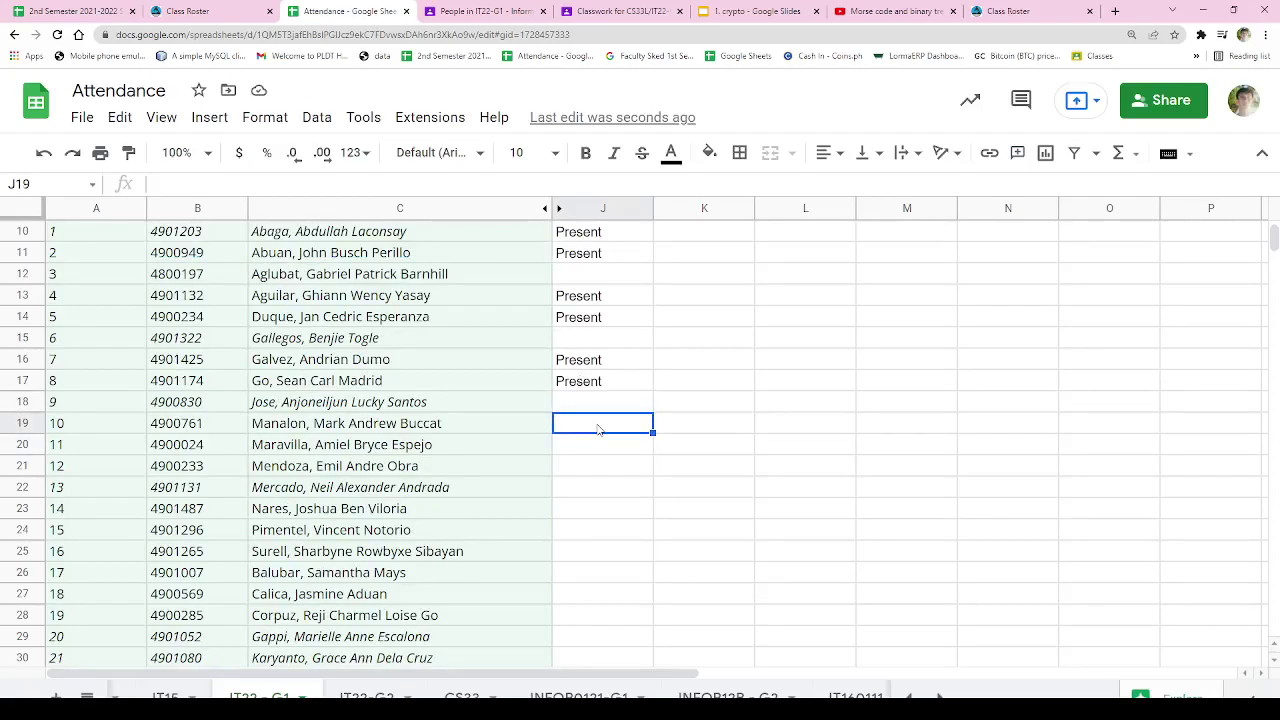
left_click(606, 449)
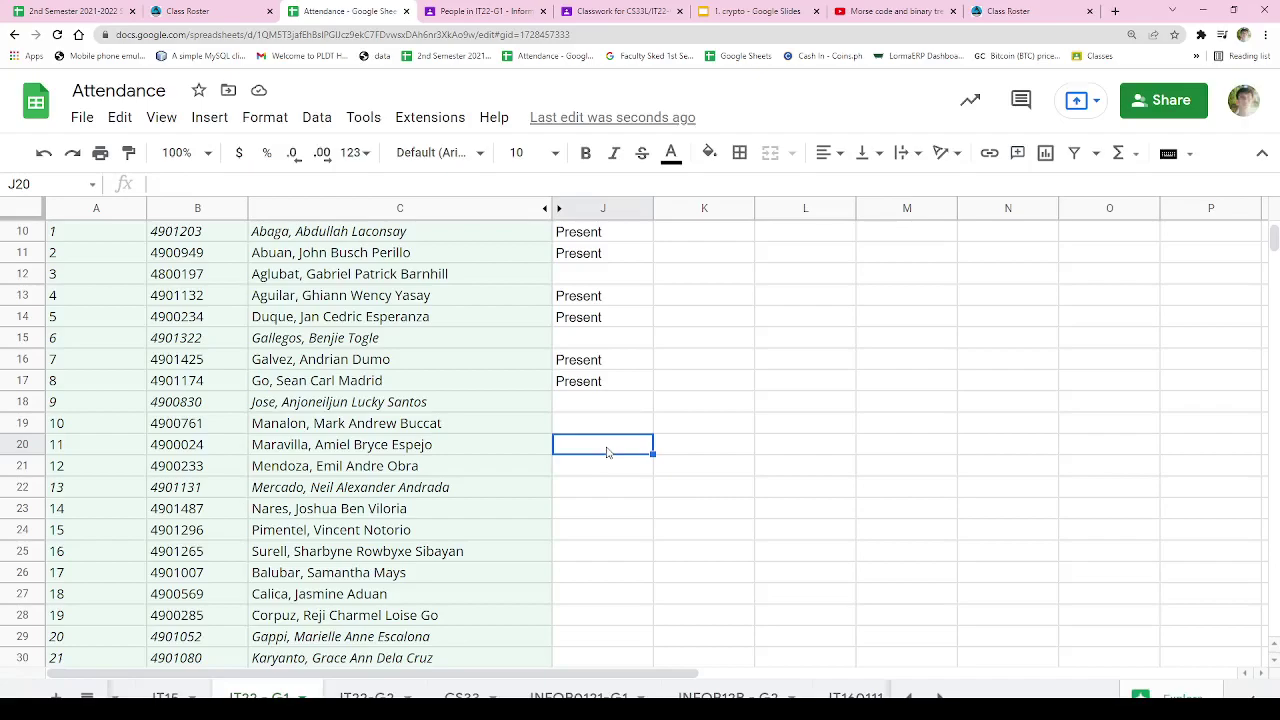
left_click(609, 478)
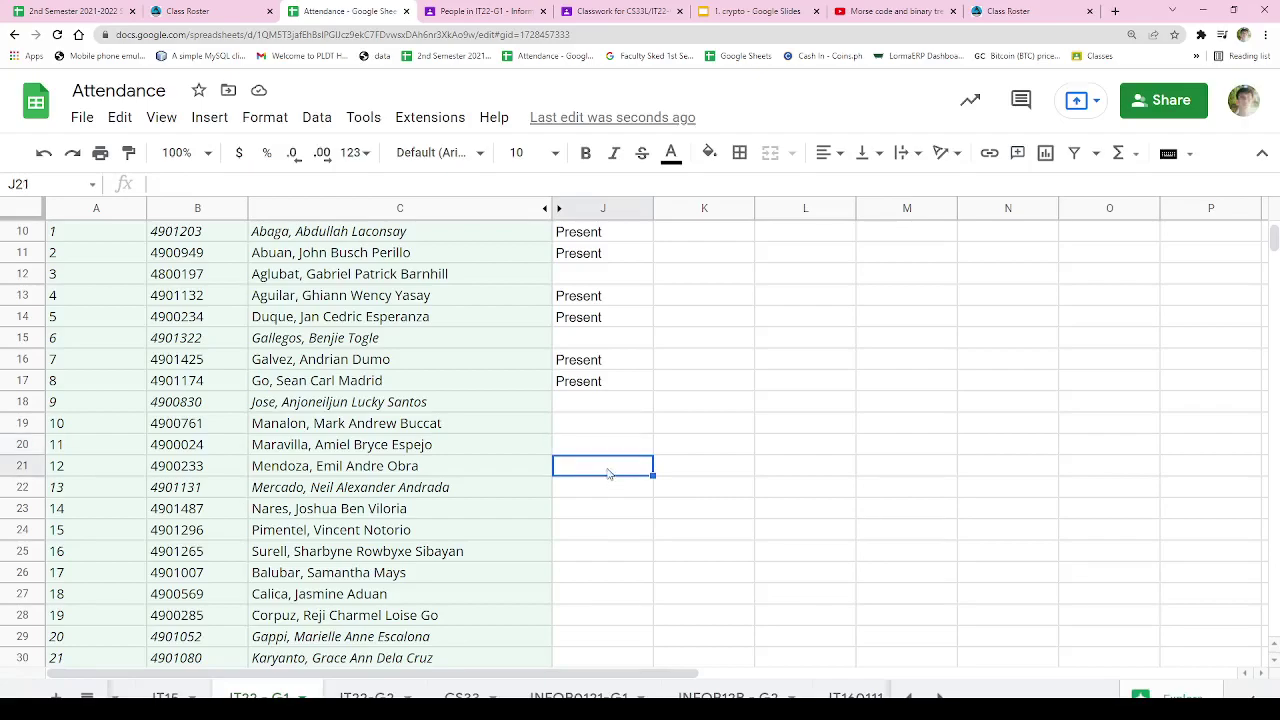
left_click(606, 450)
key("ctrl+v")
left_click(613, 470)
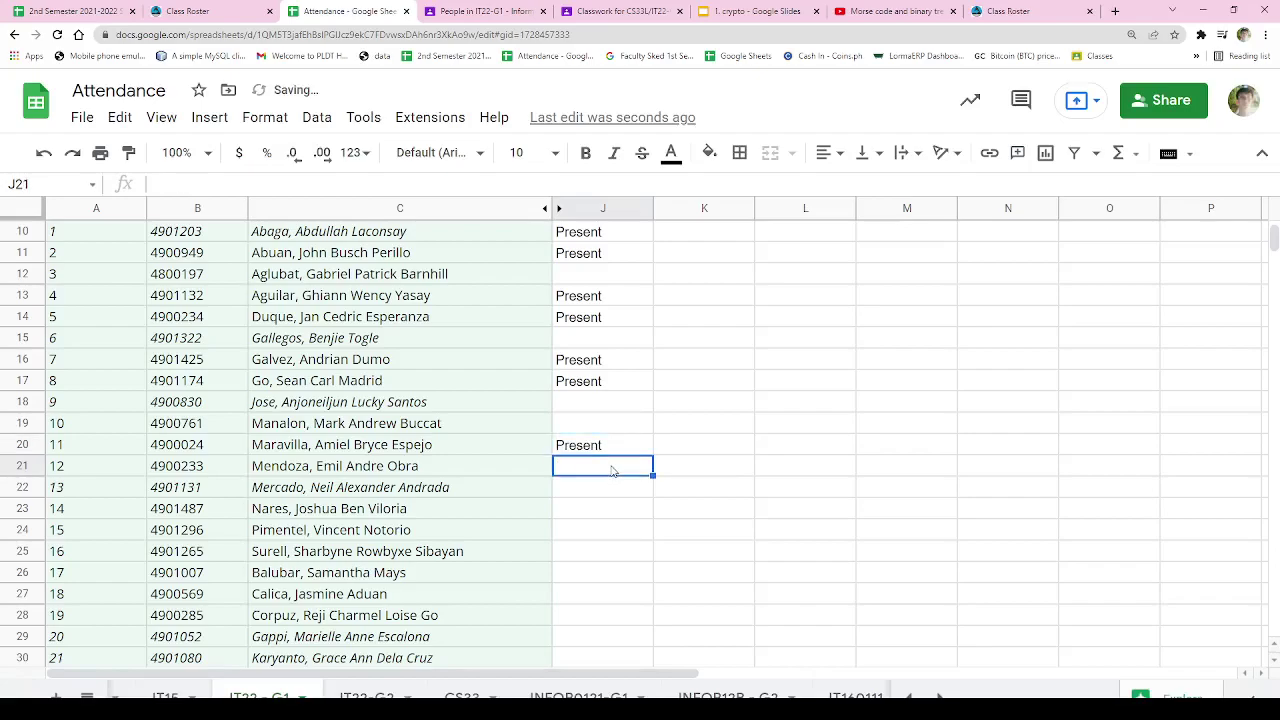
key("ctrl+v")
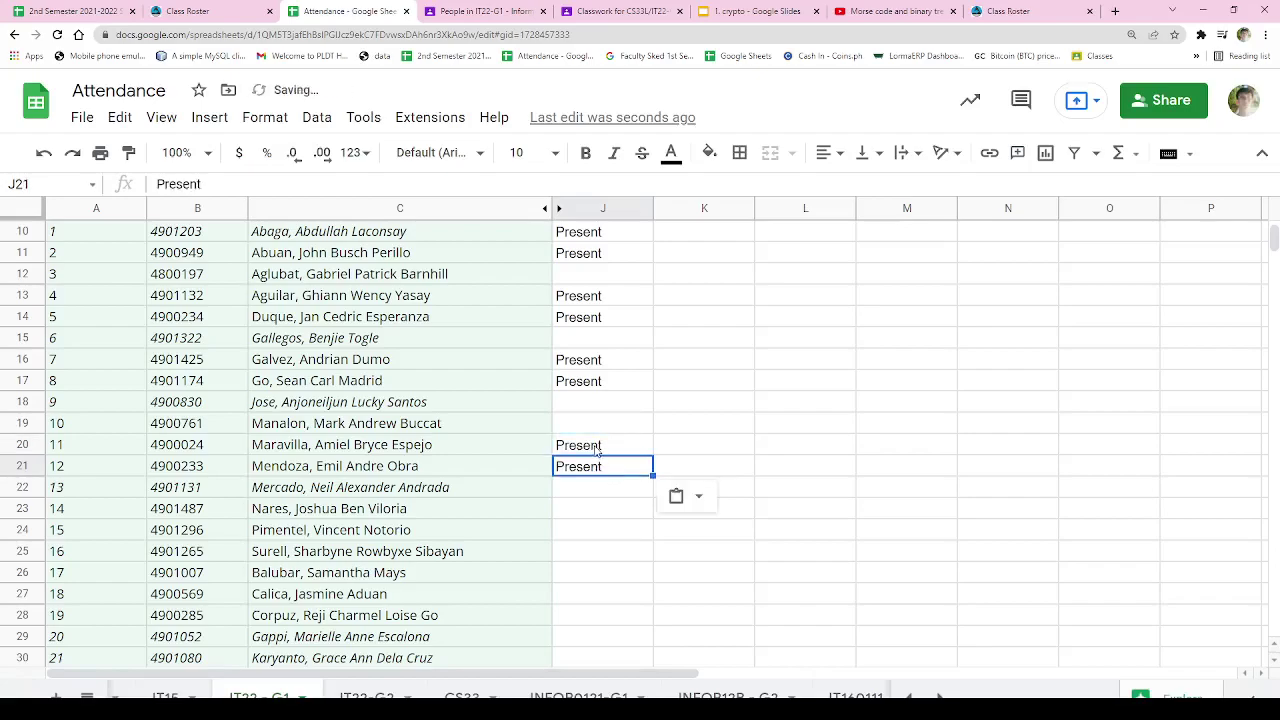
Step: Mark students 13 through 16 as Present in the March 1 column, cells J22 to J25
left_click(607, 490)
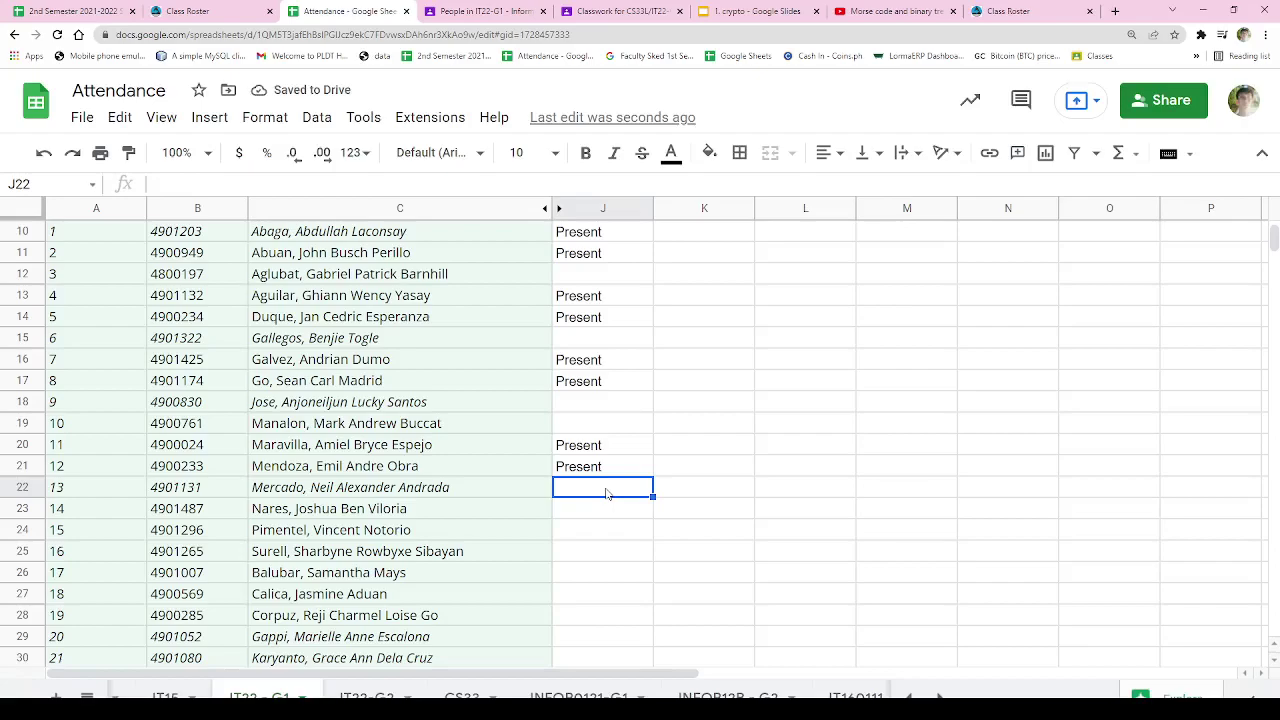
scroll(605, 490, "down", 2)
key("ctrl+v")
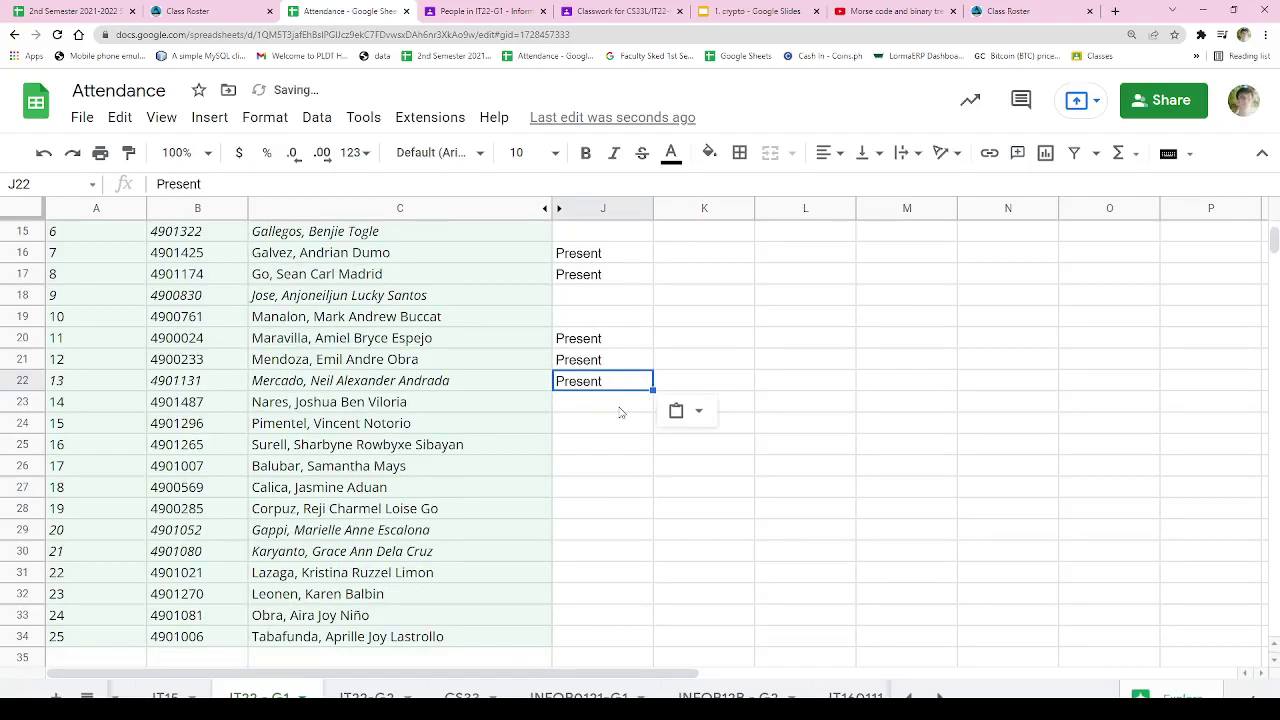
left_click(620, 412)
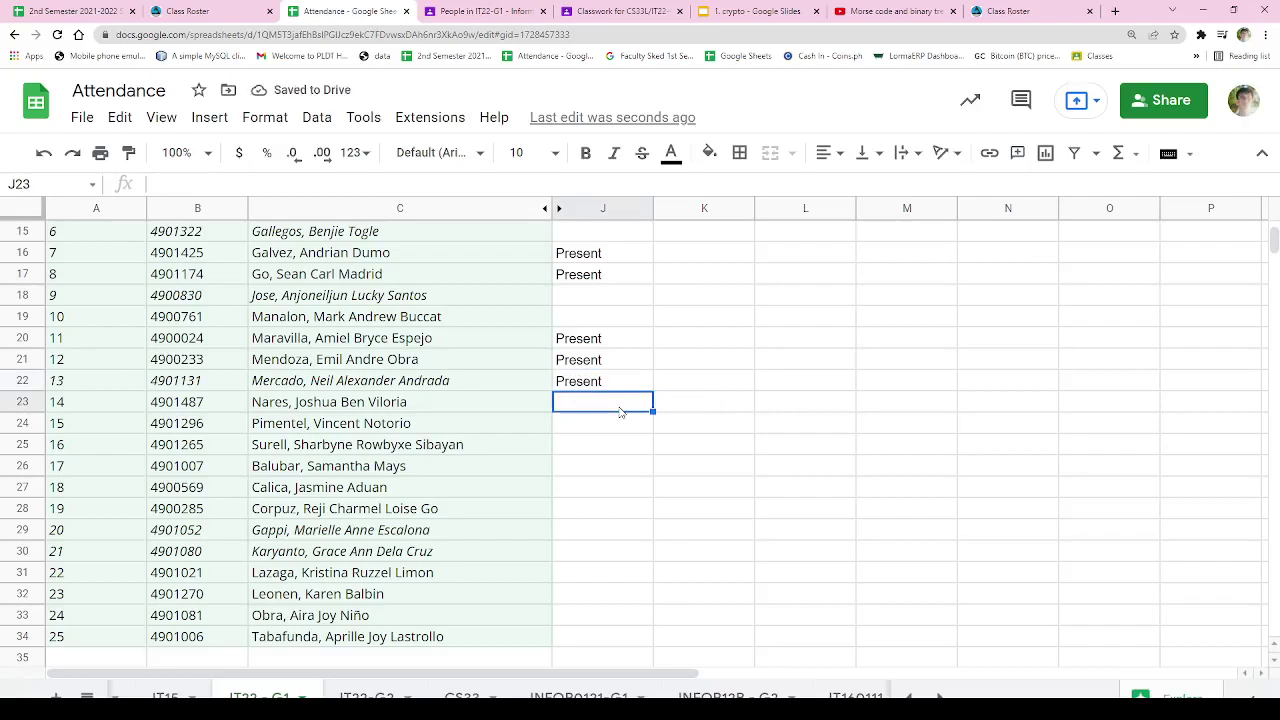
key("ctrl+v")
left_click(608, 432)
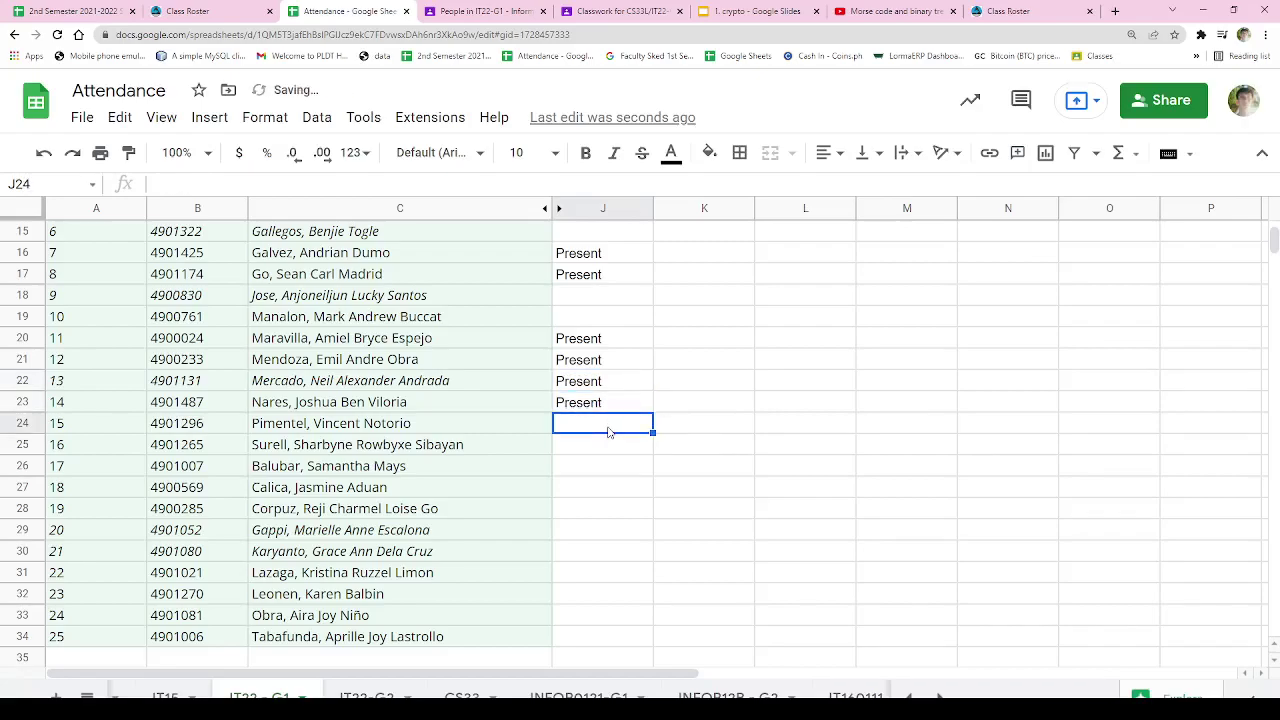
scroll(608, 432, "down", 1)
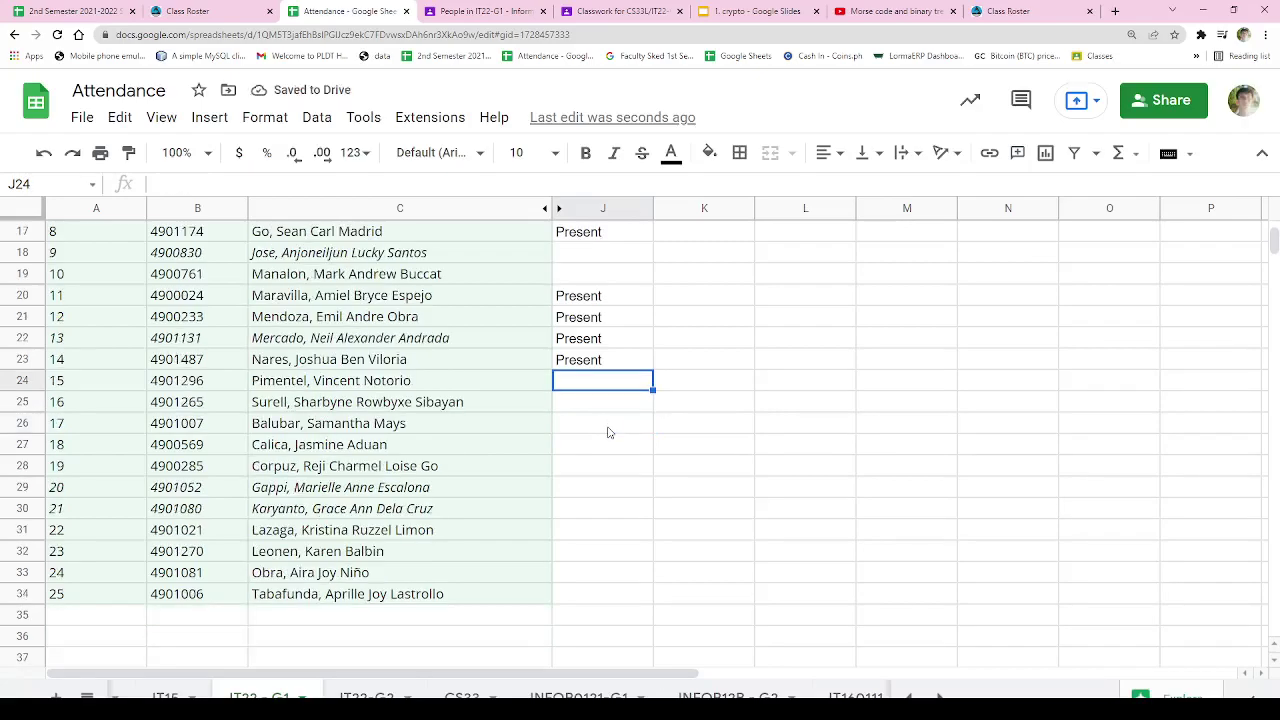
key("ctrl+v")
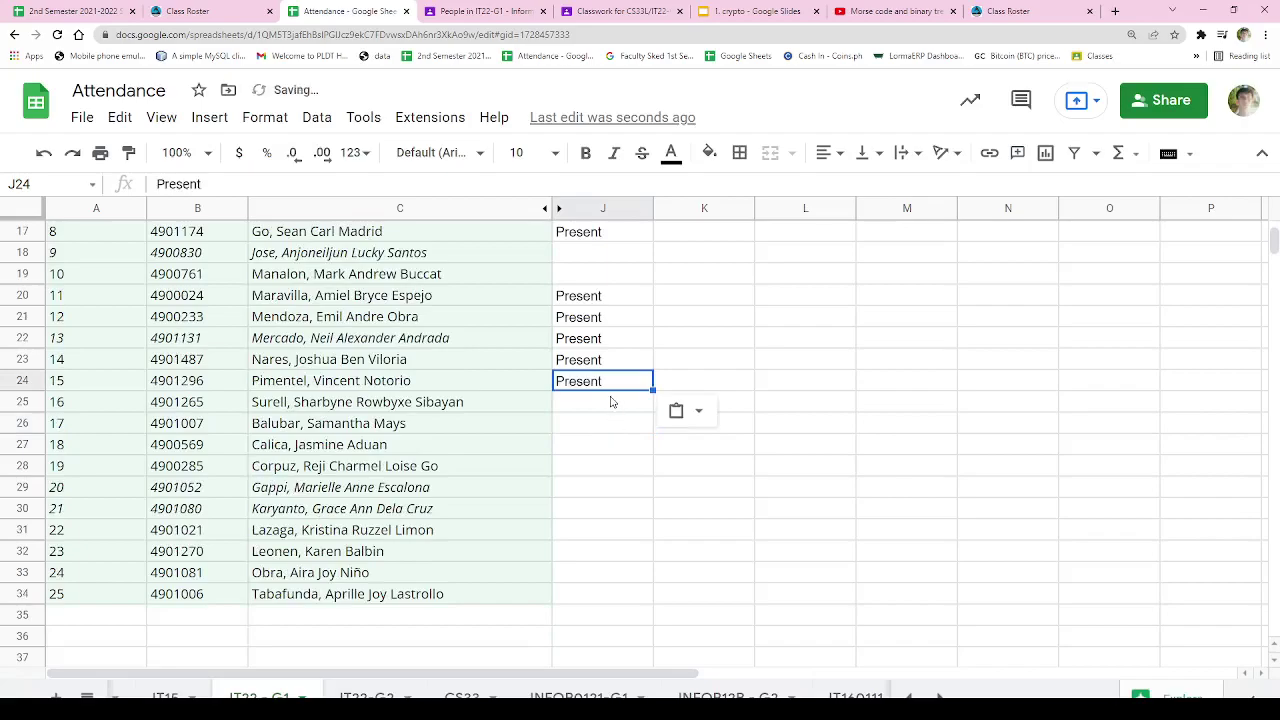
left_click(607, 404)
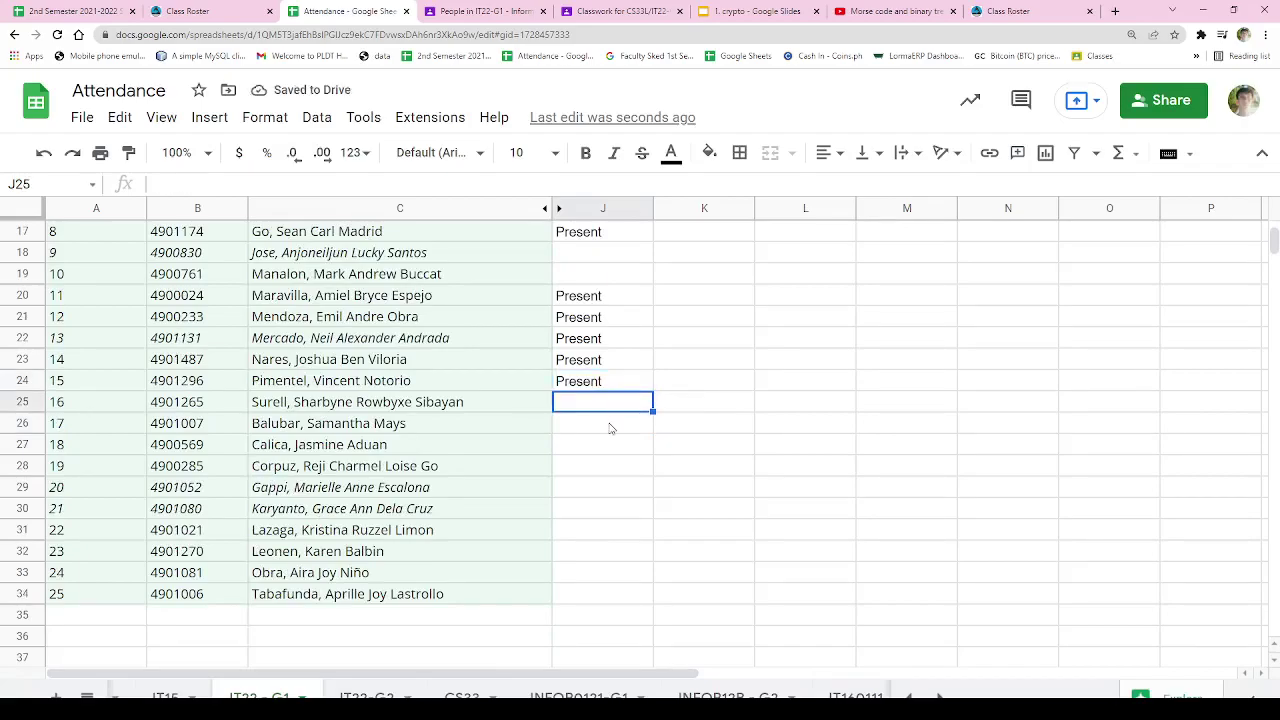
key("ctrl+v")
Step: Mark students 17, 18 and 19 as Present in the March 1 column, cells J26 to J28
left_click(611, 427)
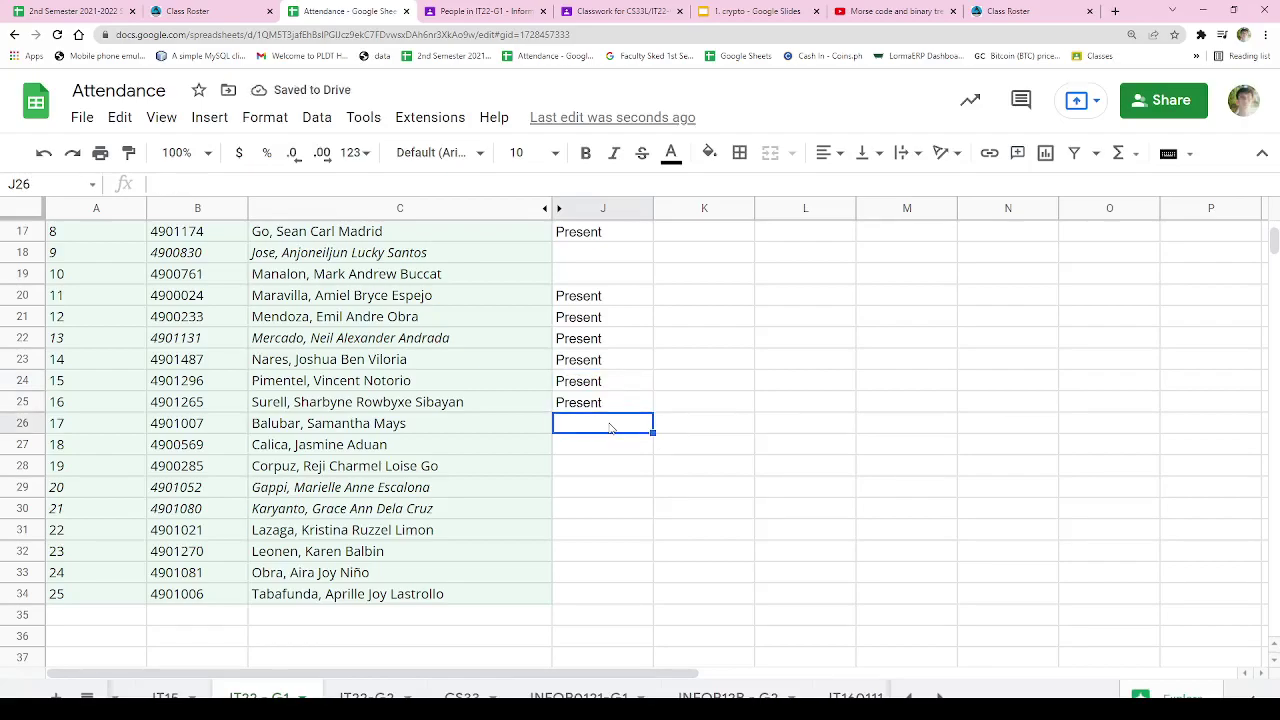
key("ctrl+v")
left_click(615, 451)
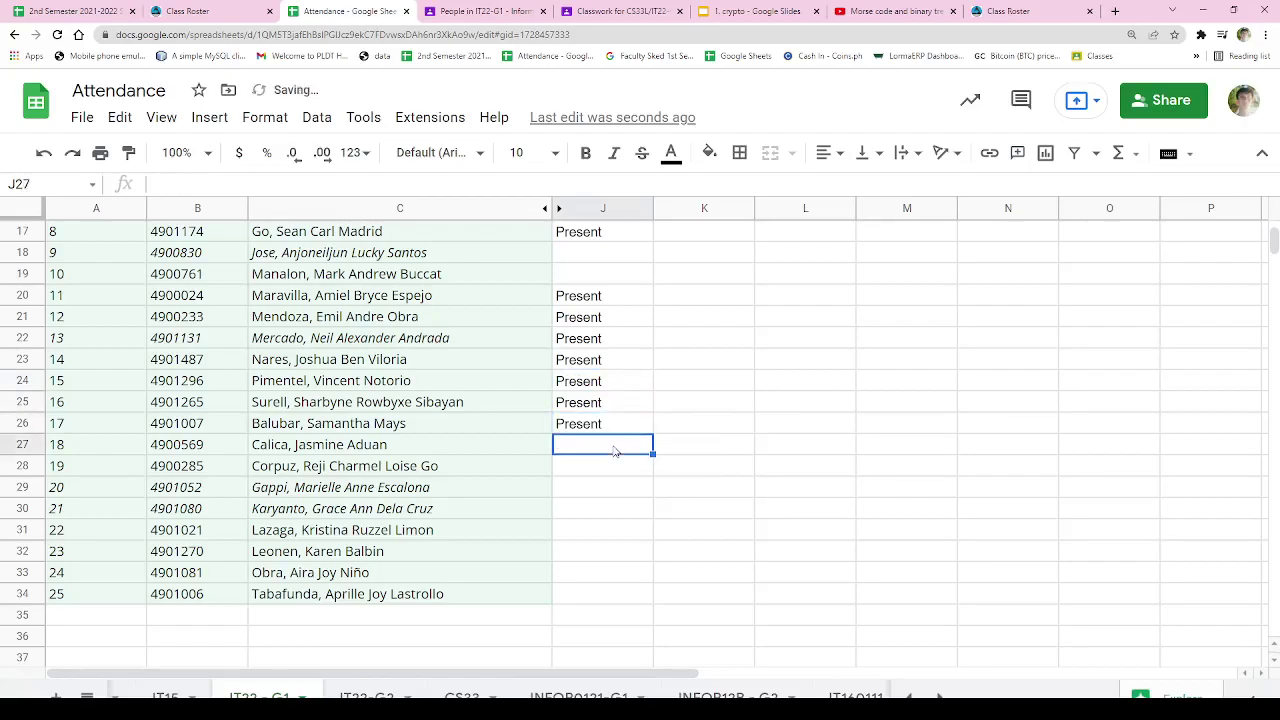
key("ctrl+v")
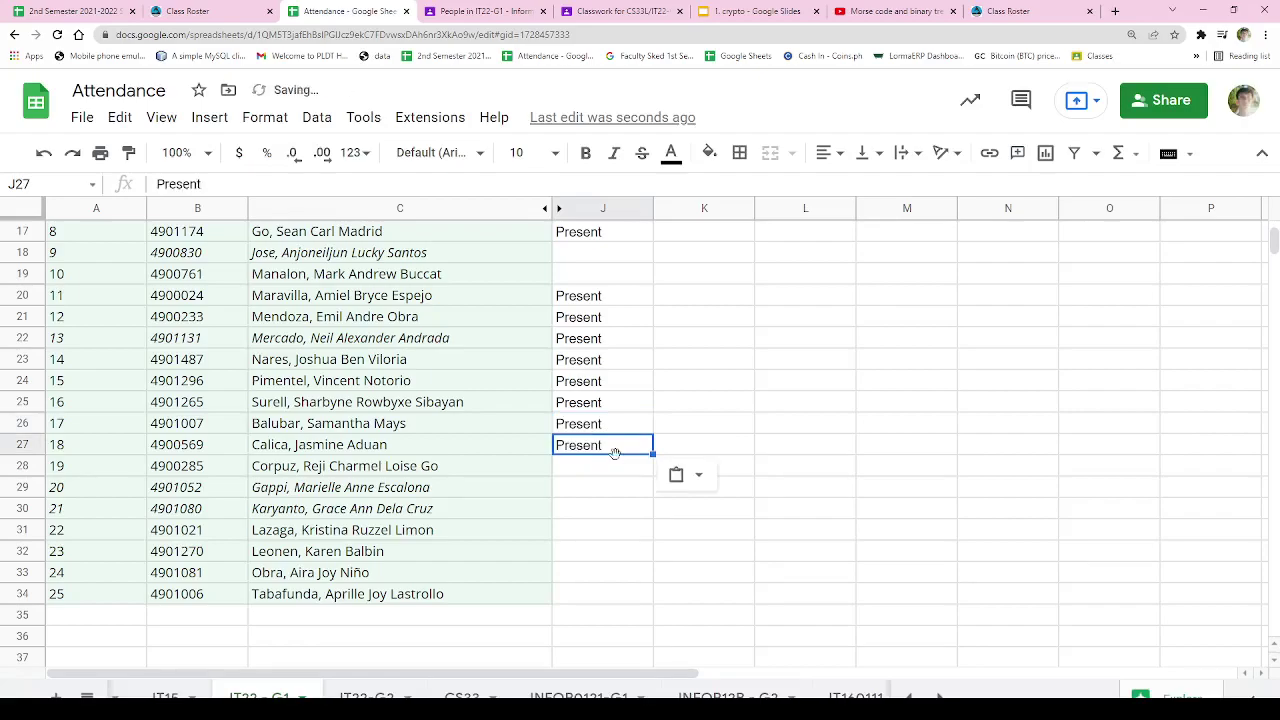
left_click(617, 470)
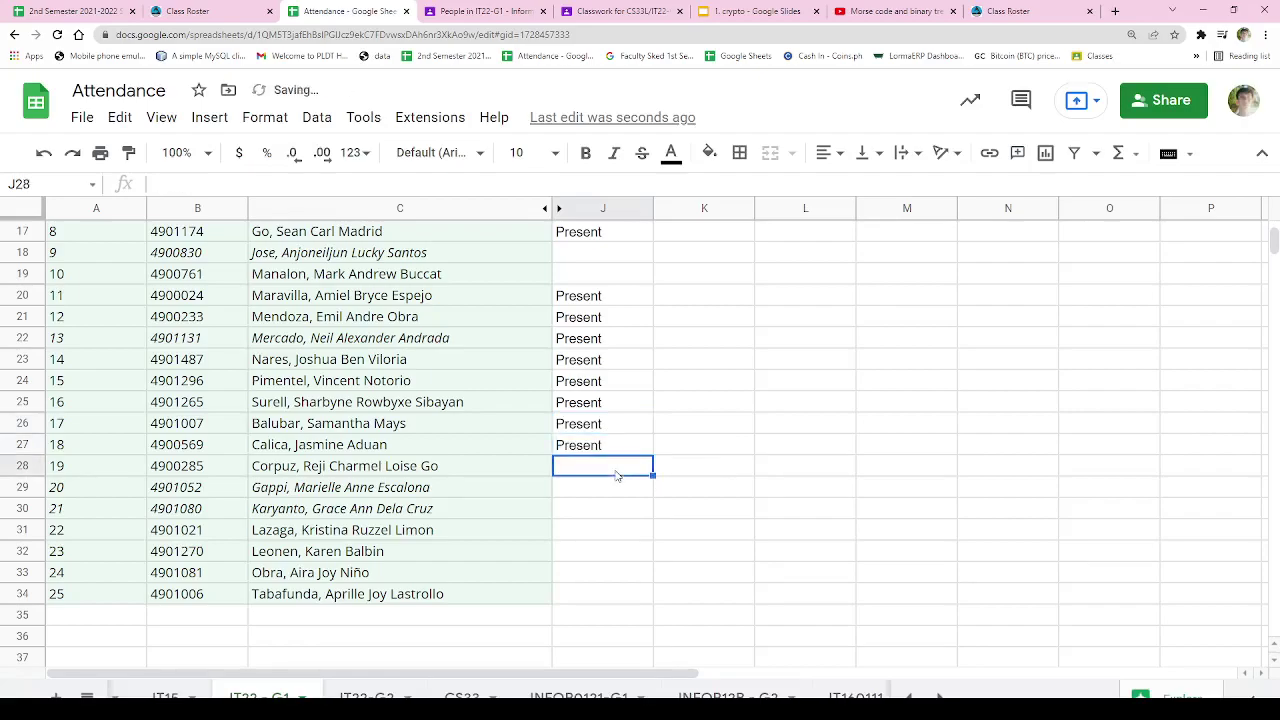
key("ctrl+v")
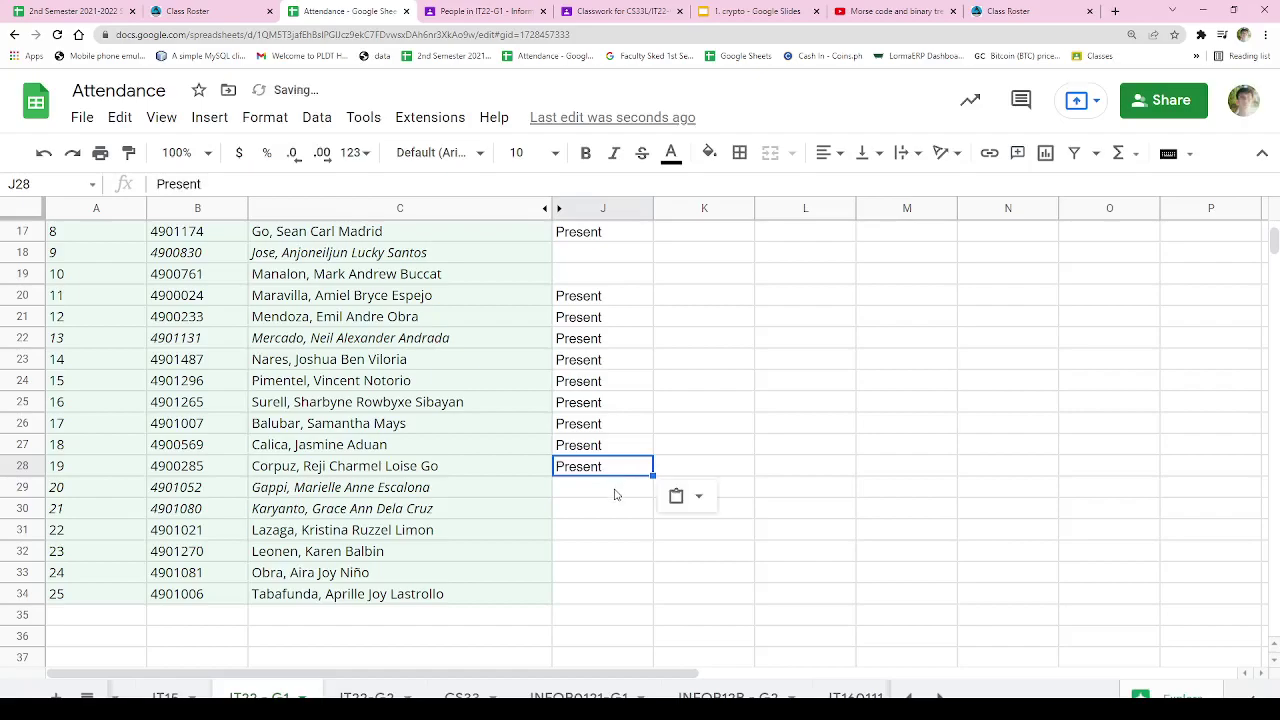
Step: Mark students 20, 21 and 22 as Present in the March 1 column, cells J29 to J31
left_click(618, 490)
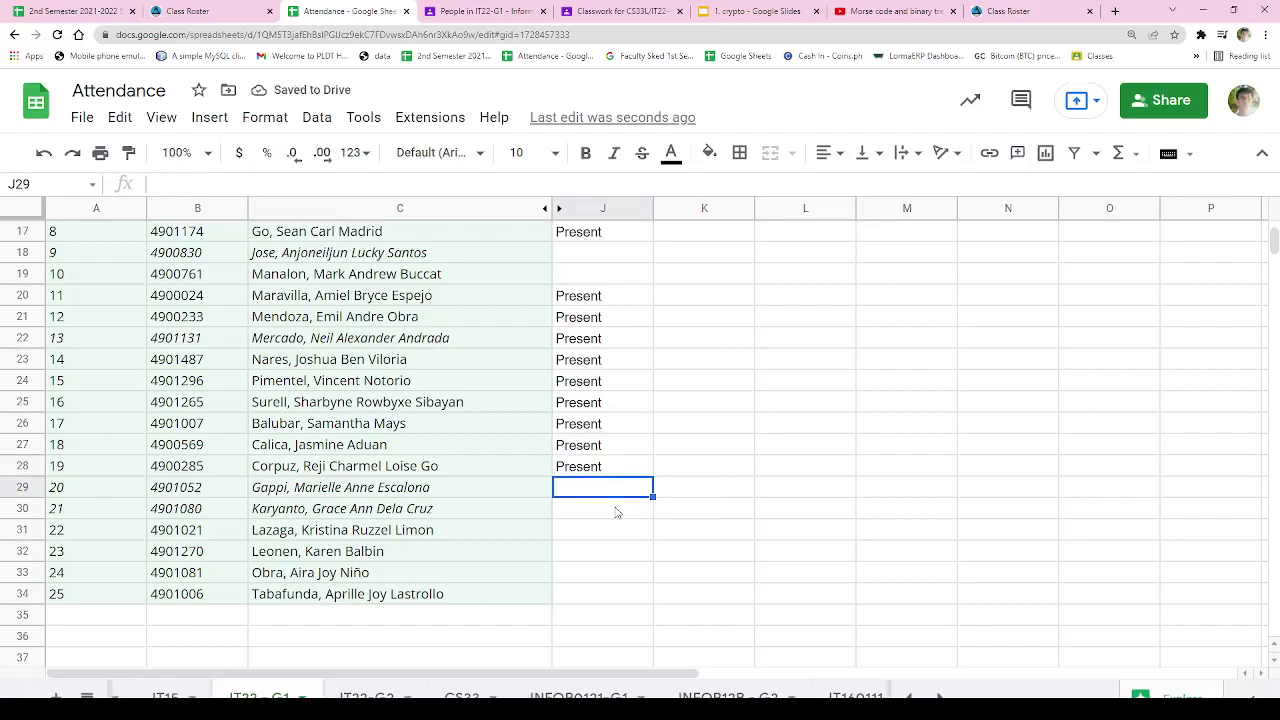
type("Present")
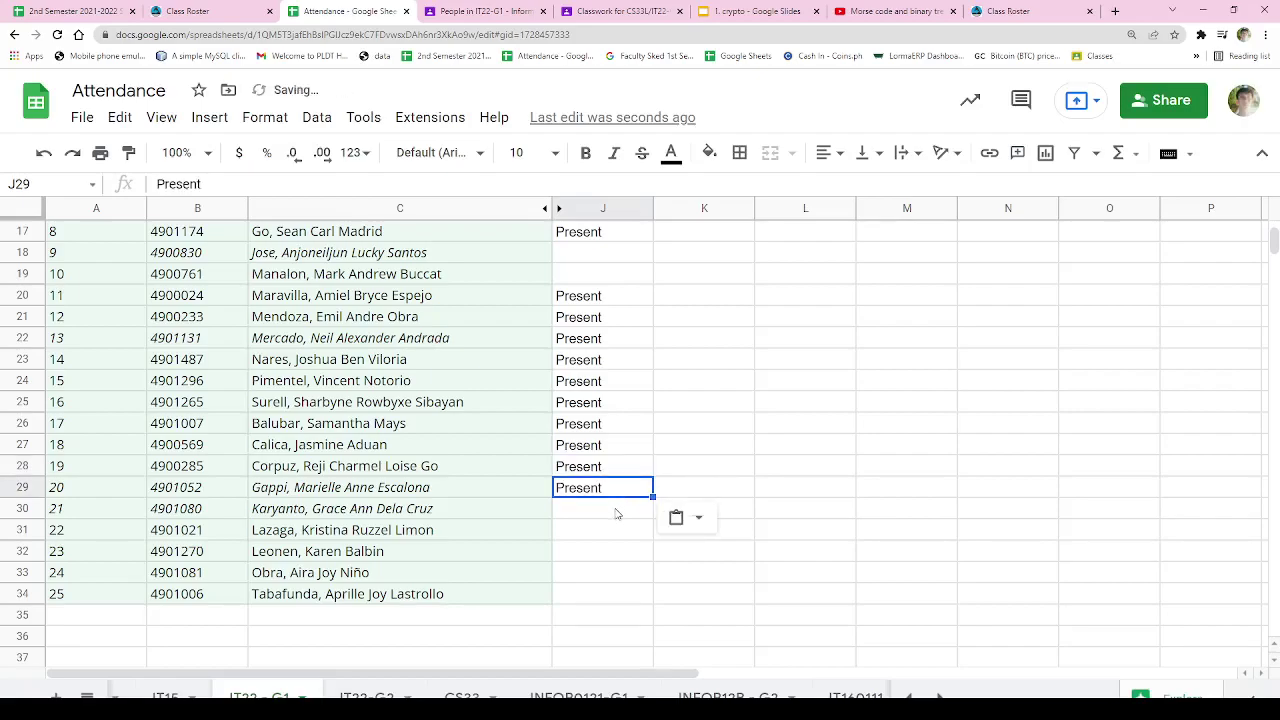
left_click(617, 512)
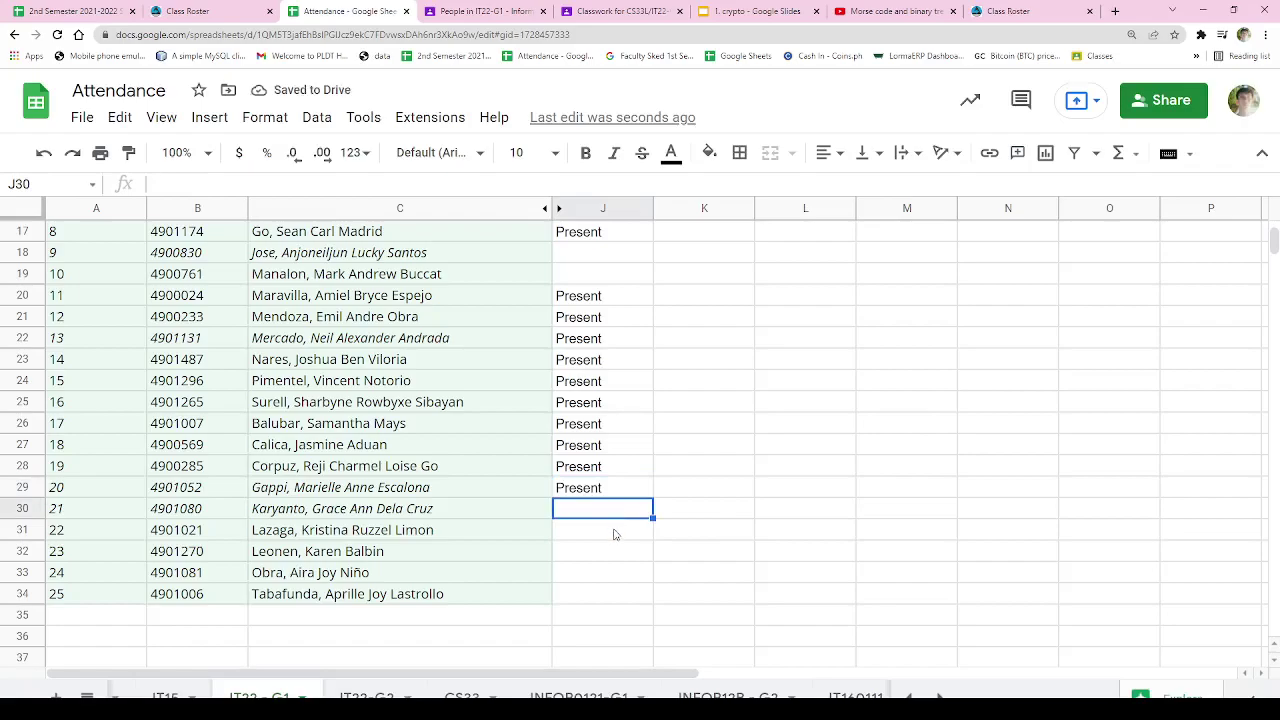
type("Present")
left_click(612, 531)
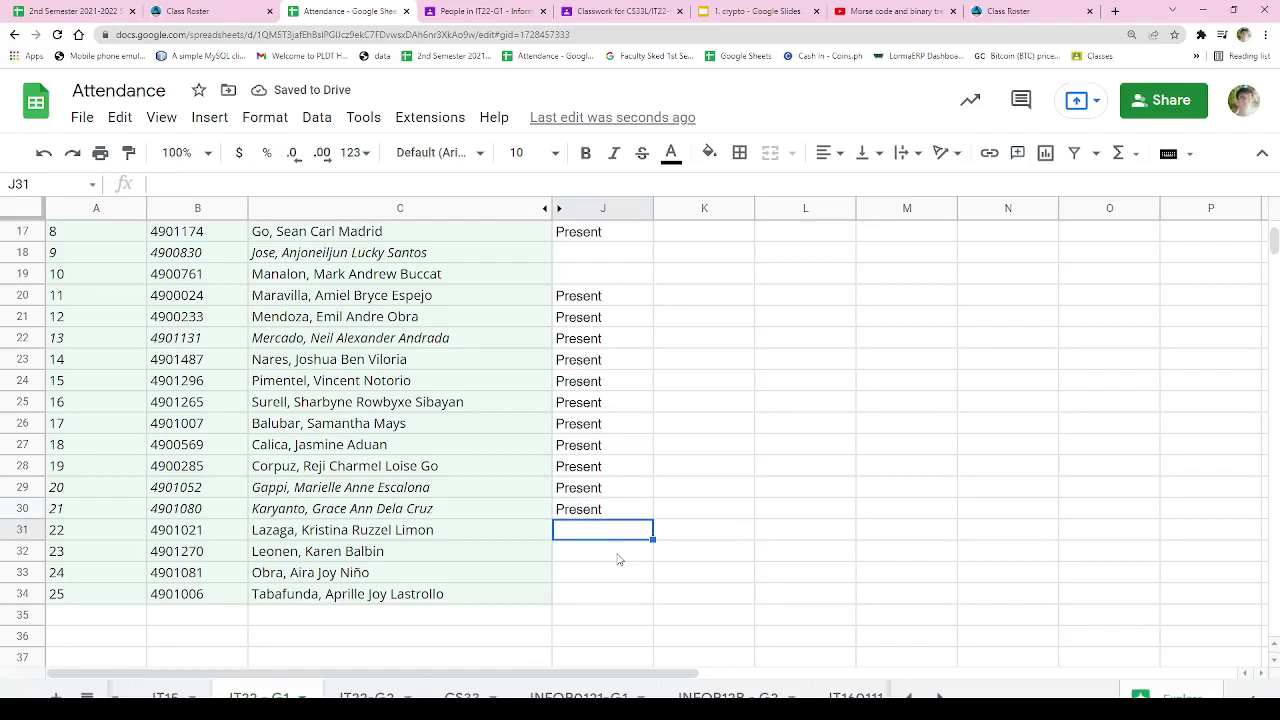
type("Present")
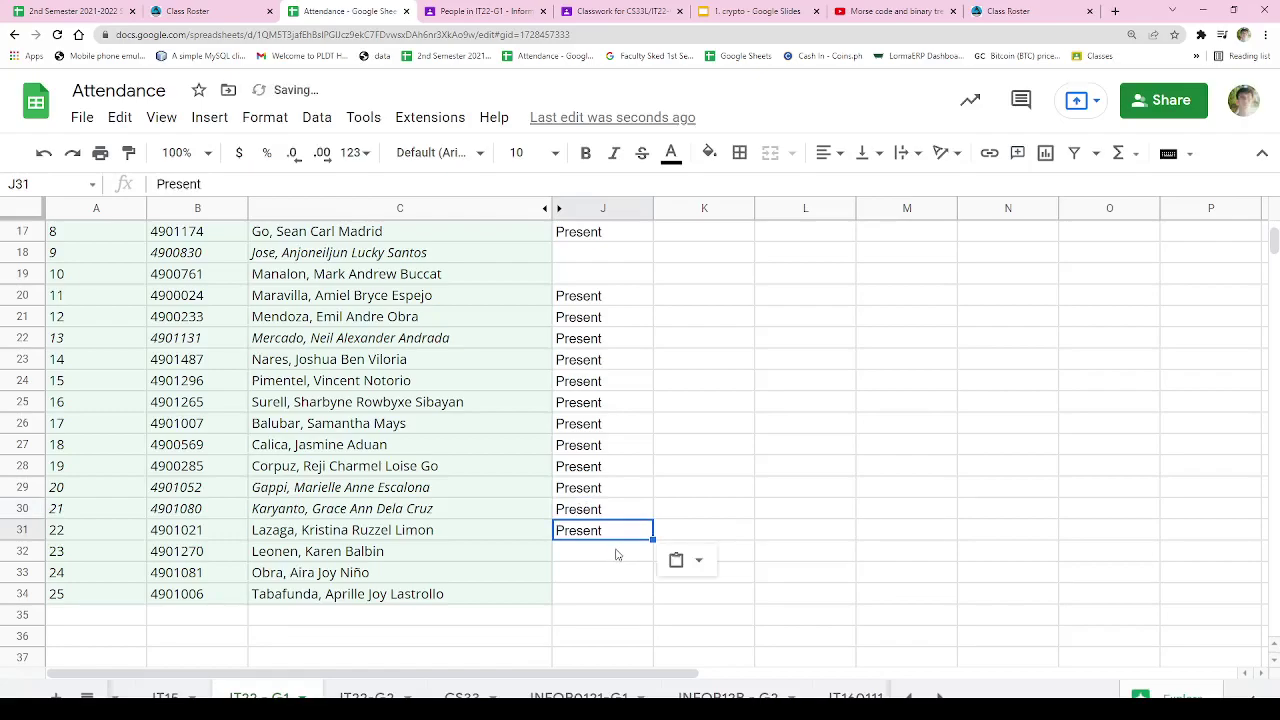
Step: Leave student 23 blank and mark students 24 and 25 as Present for March 1, cells J33 and J34
left_click(618, 555)
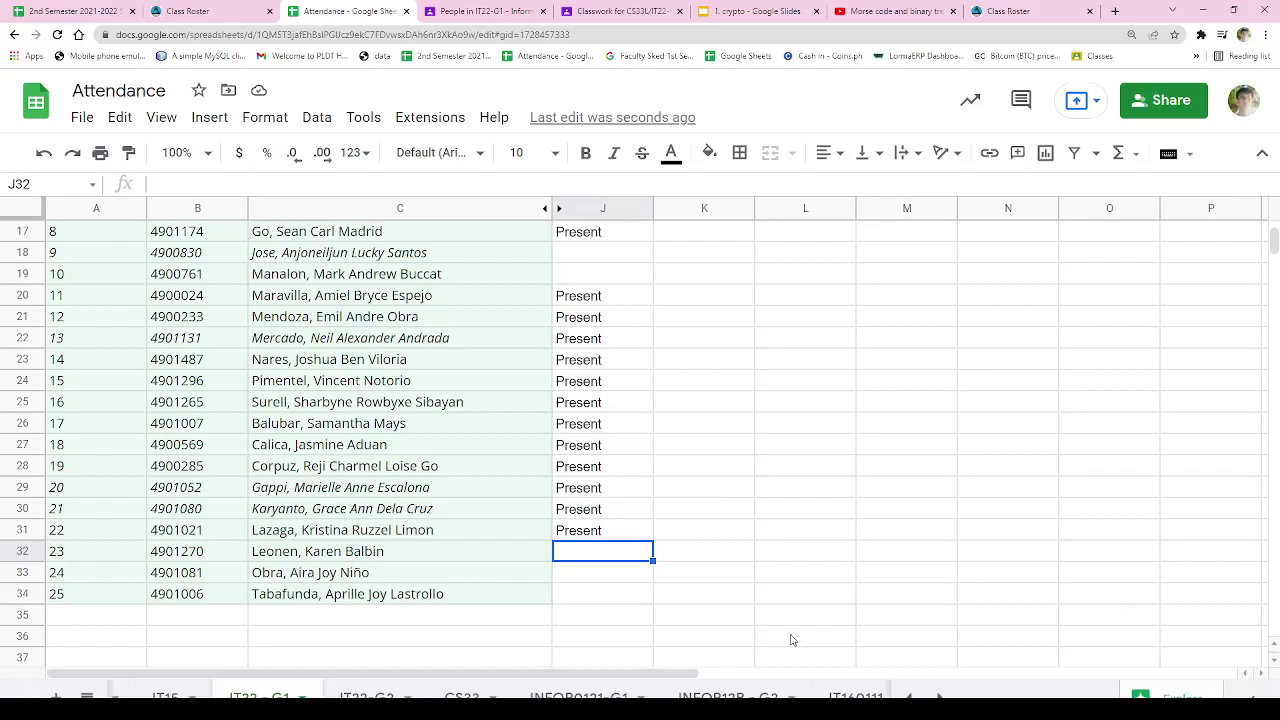
left_click(586, 578)
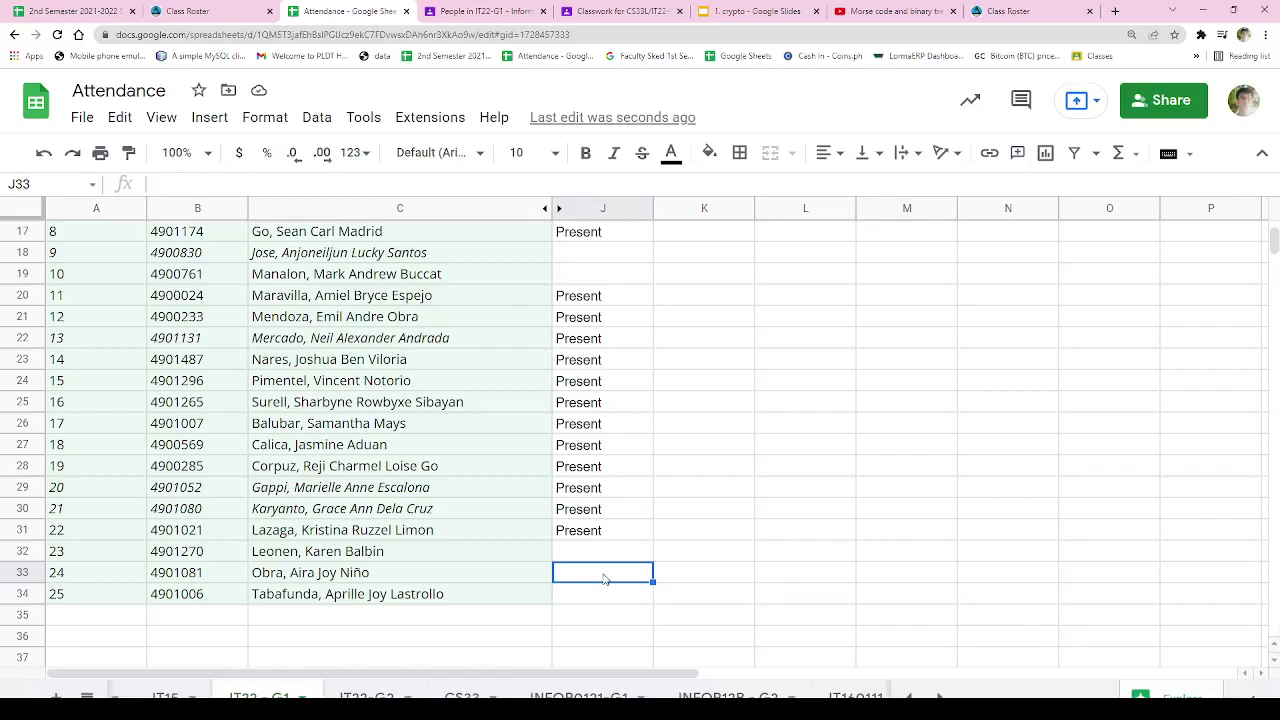
type("Present")
key("Down")
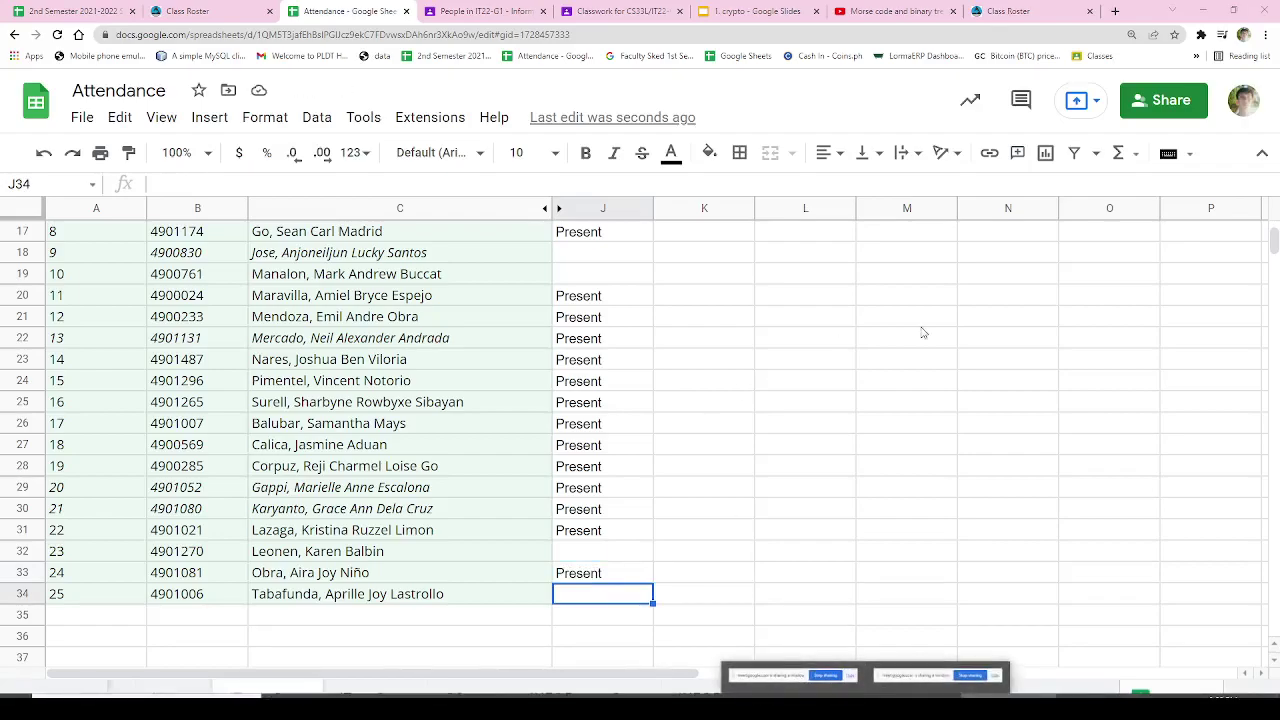
type("Present")
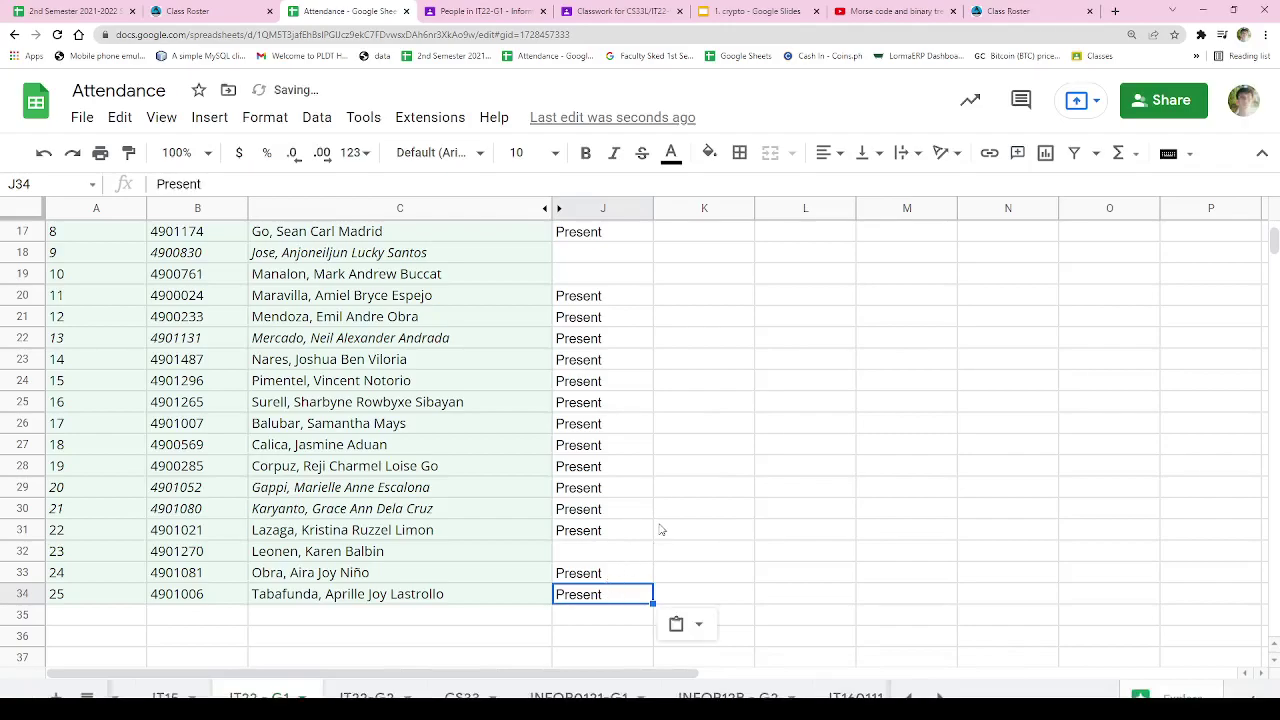
left_click(668, 509)
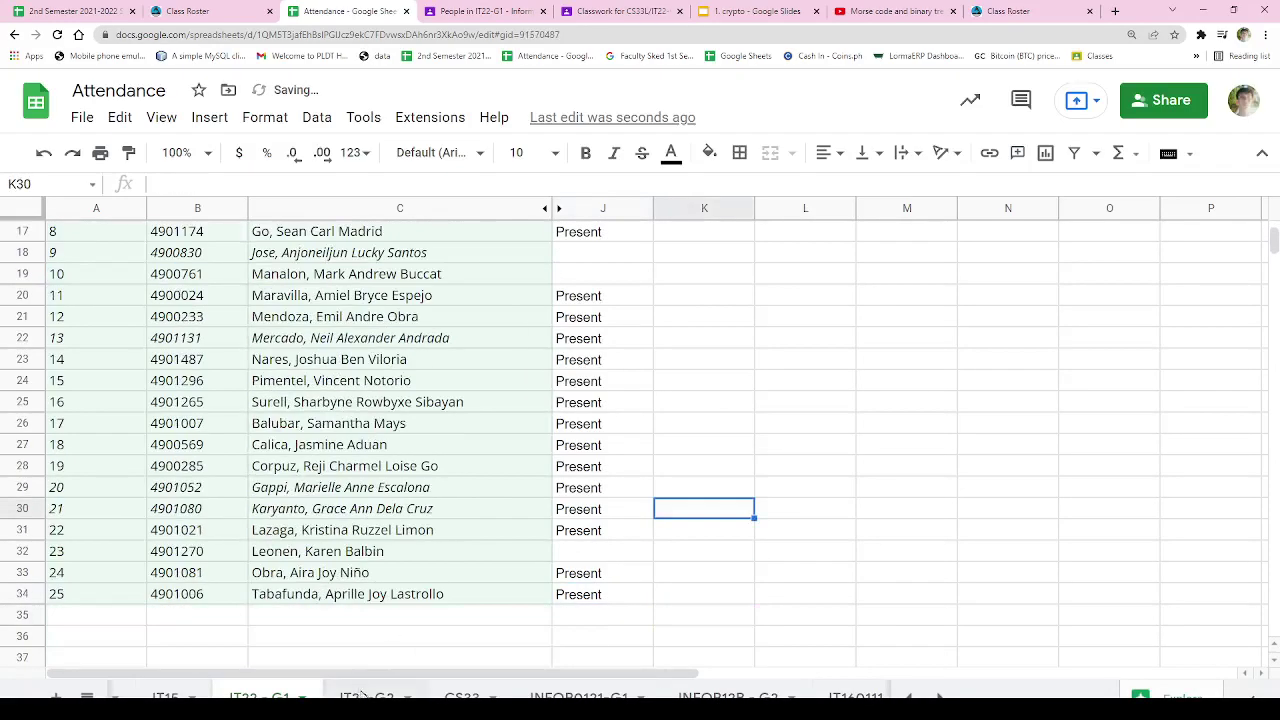
Step: Switch to the IT22-G2 sheet and add the date header March 1 in cell Y9, beside Feb 23
left_click(362, 692)
left_click(813, 405)
type("March 1")
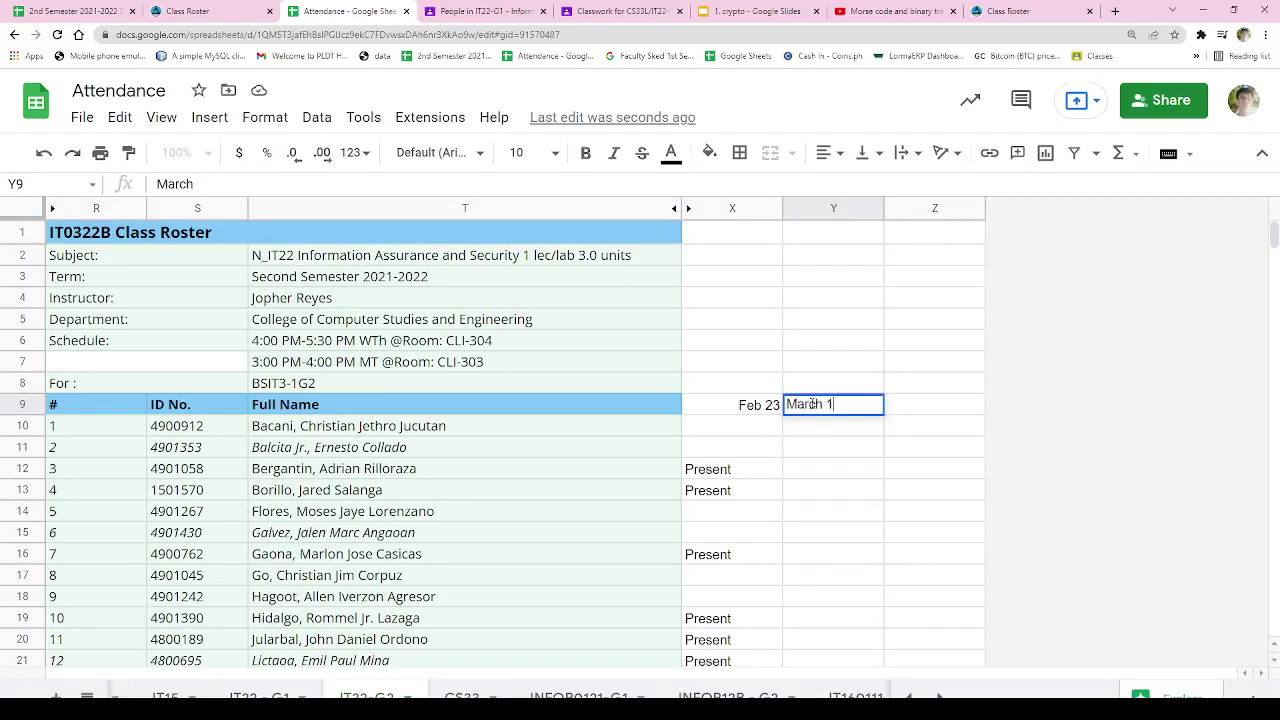
key("Return")
Step: Hide the Feb 23 column X and select the first student's March 1 cell, Y10
left_click(720, 207)
right_click(720, 207)
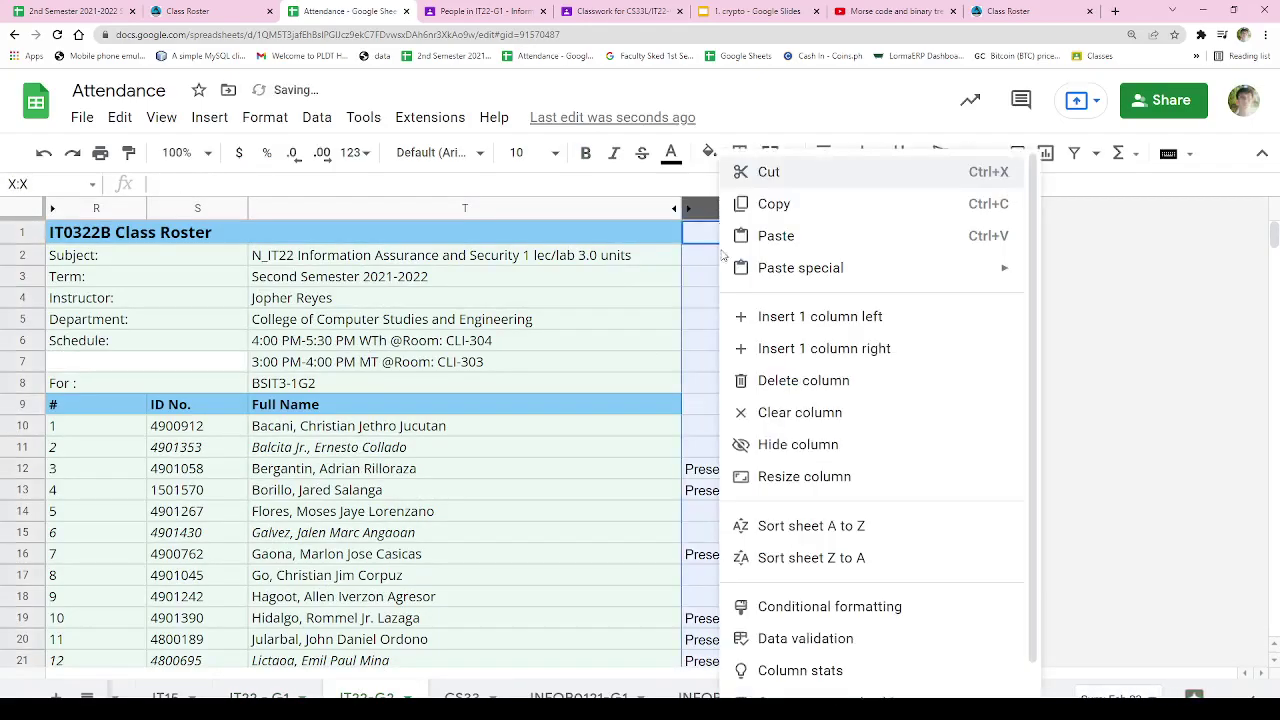
left_click(870, 442)
left_click(757, 430)
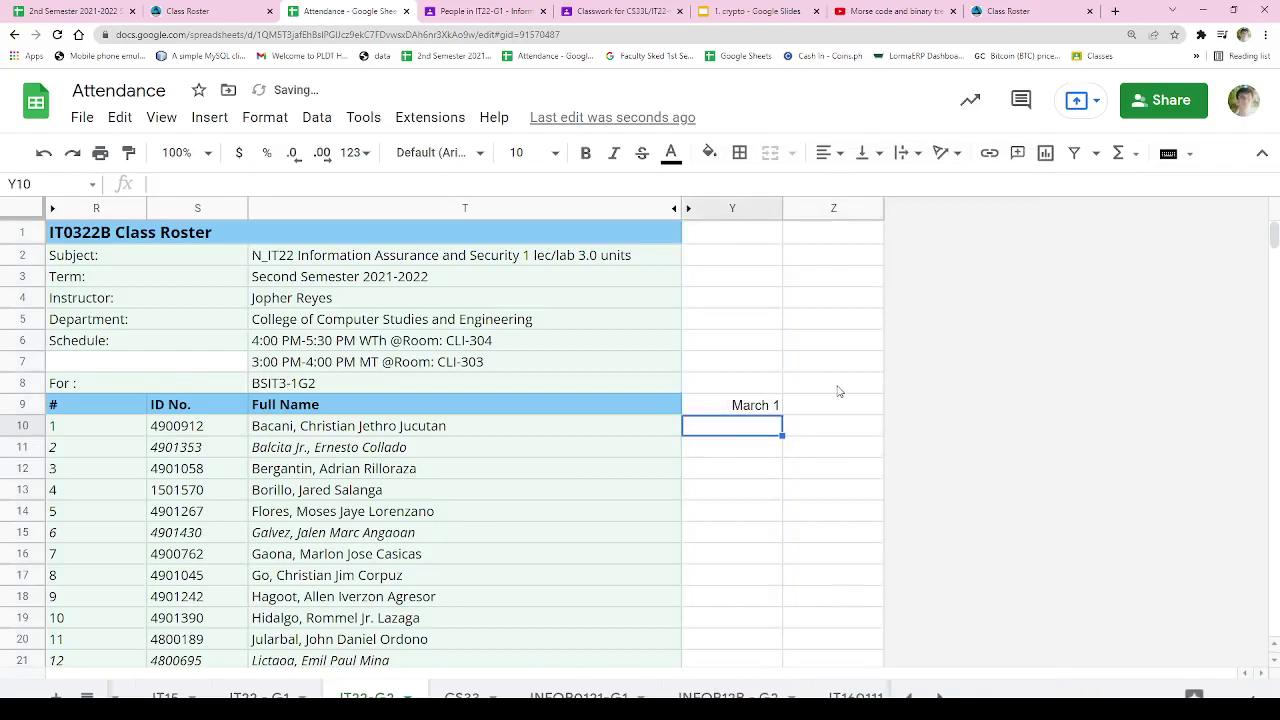
scroll(838, 391, "down", 1)
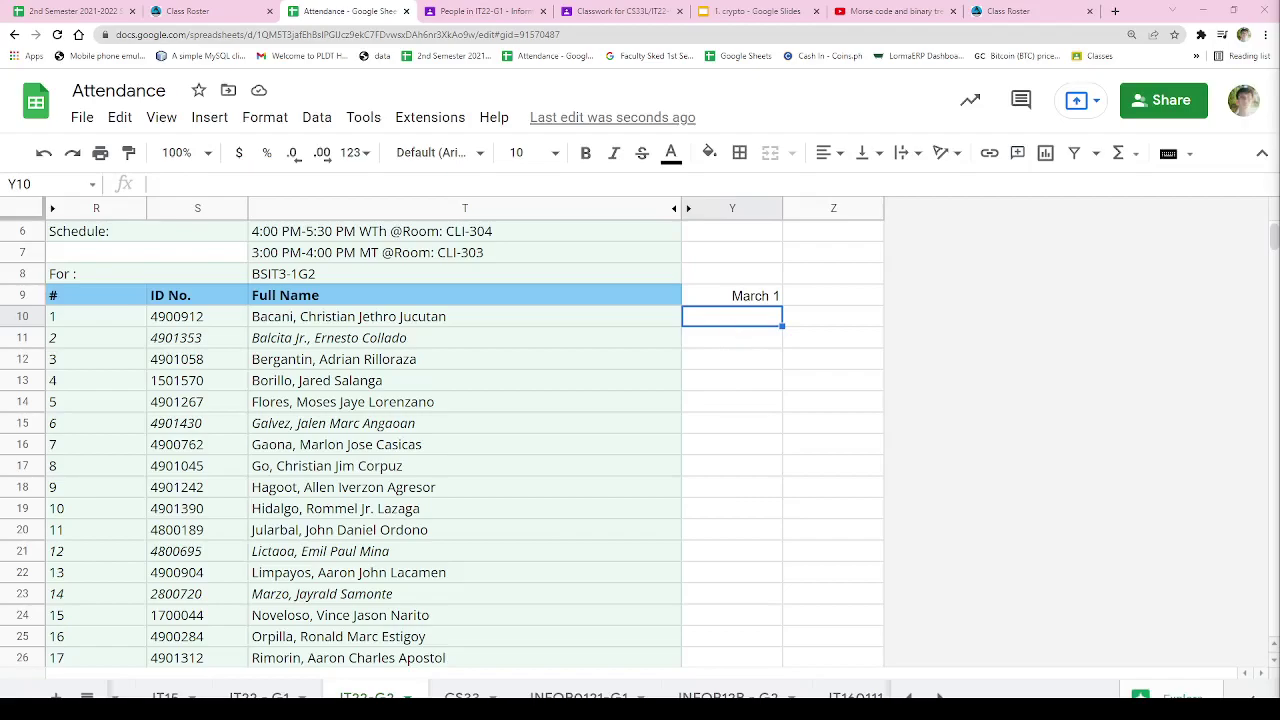
Step: Unhide columns U to X, including Feb 23, and hide only the Gender, Course and YL columns U to W again
left_click(765, 346)
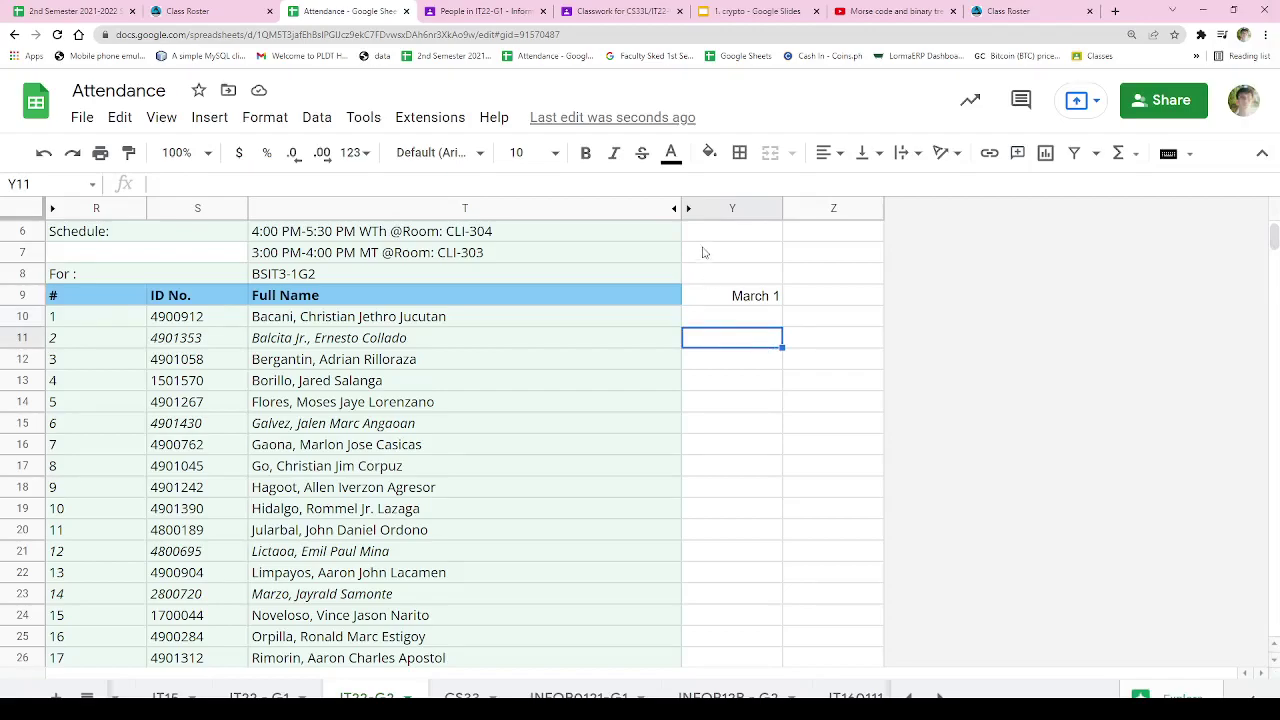
left_click(689, 209)
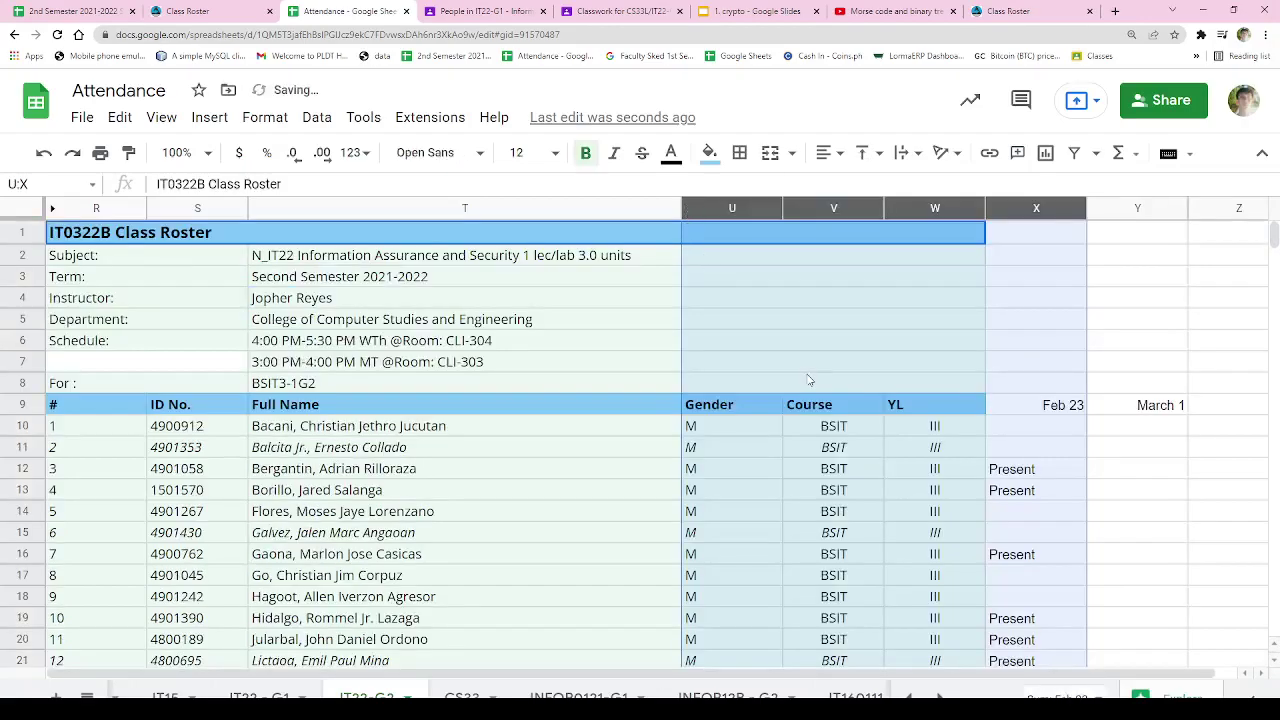
left_click(818, 273)
left_click_drag(732, 208, 935, 219)
right_click(935, 215)
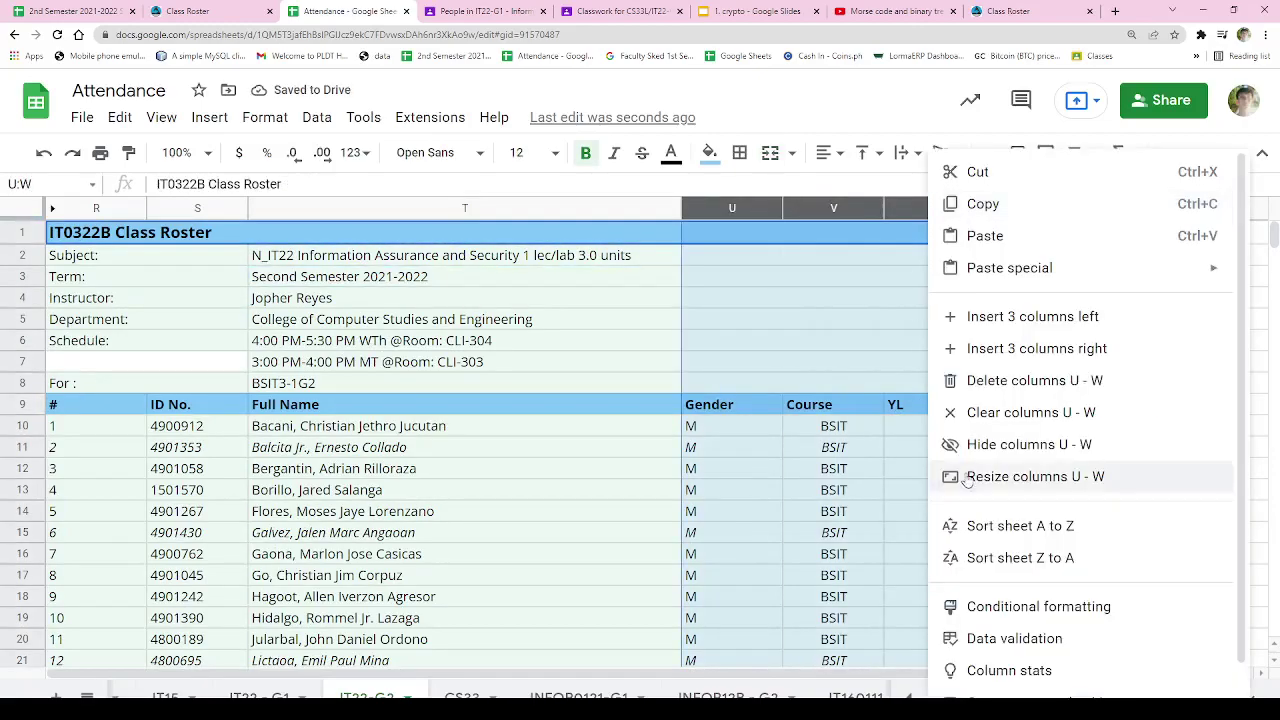
left_click(960, 444)
left_click(850, 450)
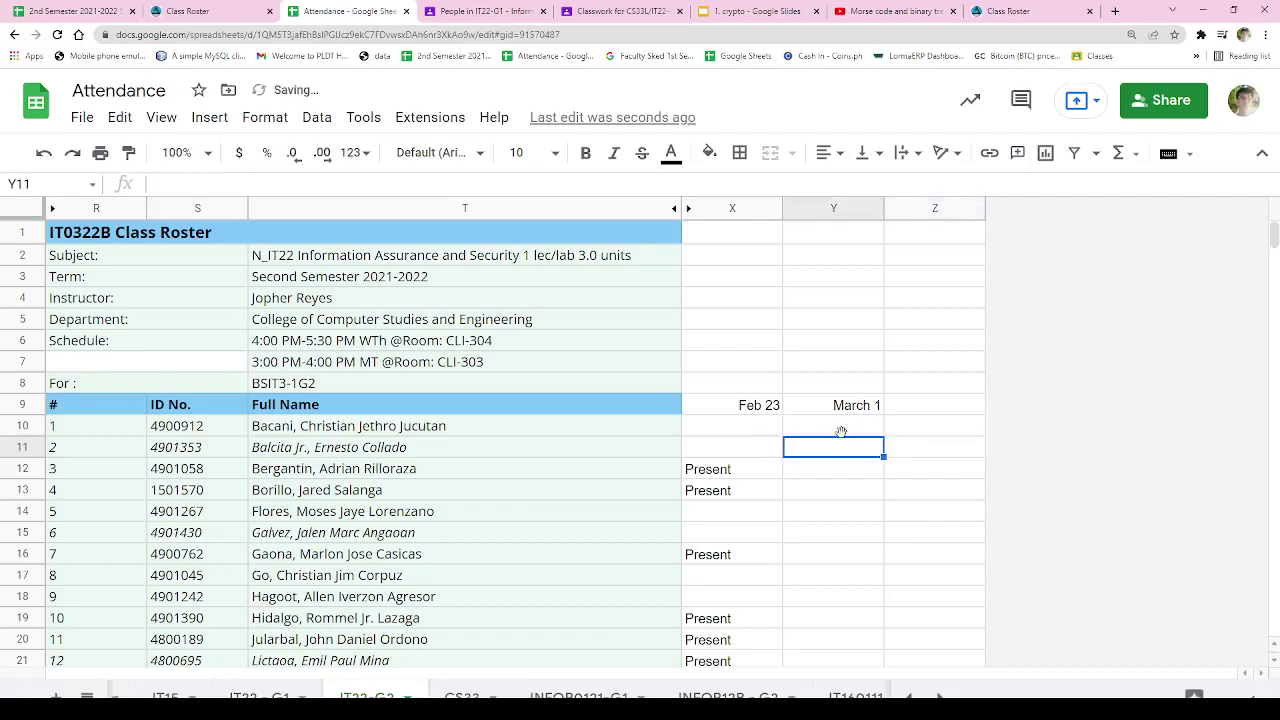
Step: Leave students 1 to 3 blank for March 1 and copy Present from X13 to Y13 for student 4
left_click(843, 428)
left_click(841, 452)
scroll(845, 448, "down", 2)
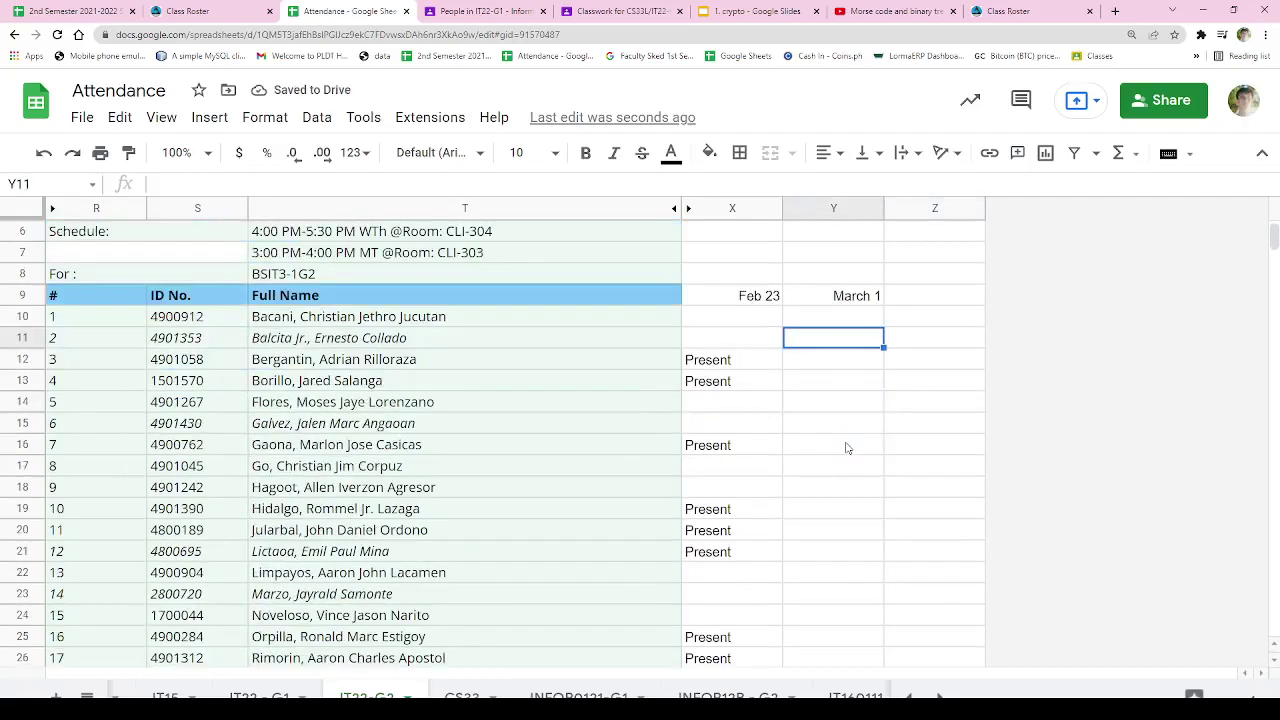
left_click(848, 365)
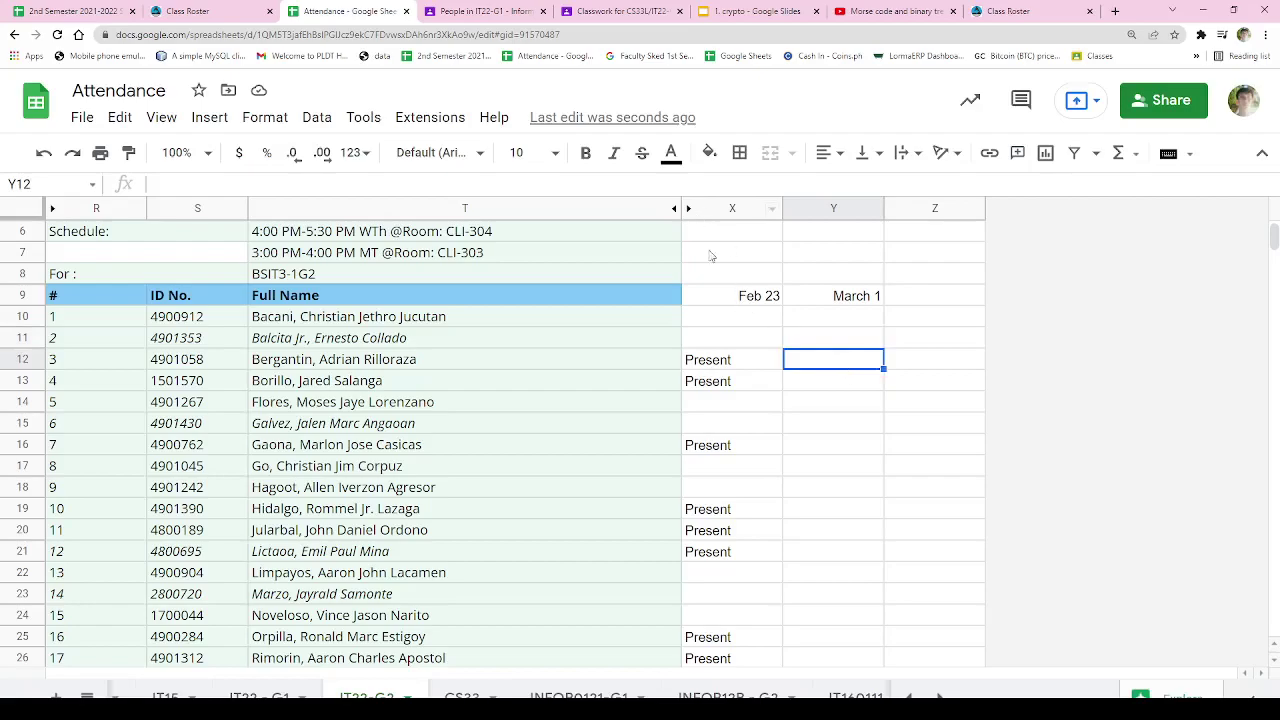
left_click(819, 387)
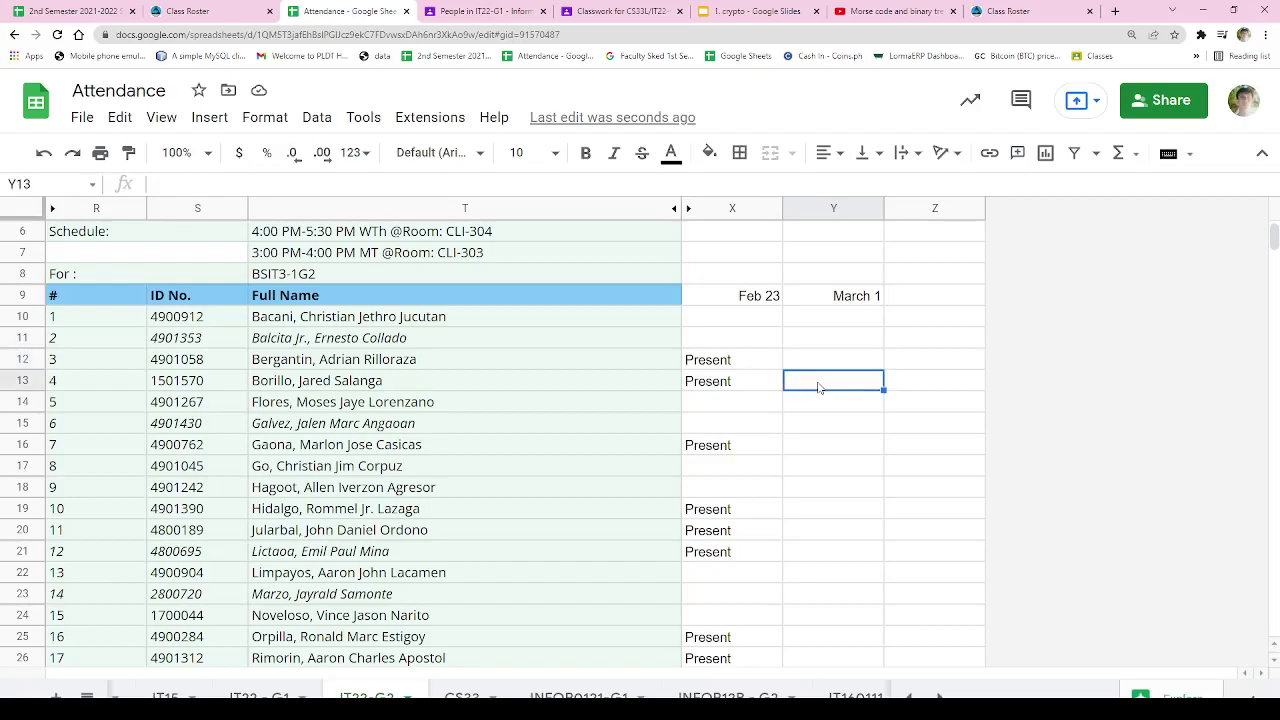
left_click(744, 388)
key("ctrl+c")
left_click(820, 387)
key("ctrl+v")
Step: Leave students 5, 6 and 8 blank and mark students 7 and 9 as Present for March 1, cells Y16 and Y18
left_click(822, 407)
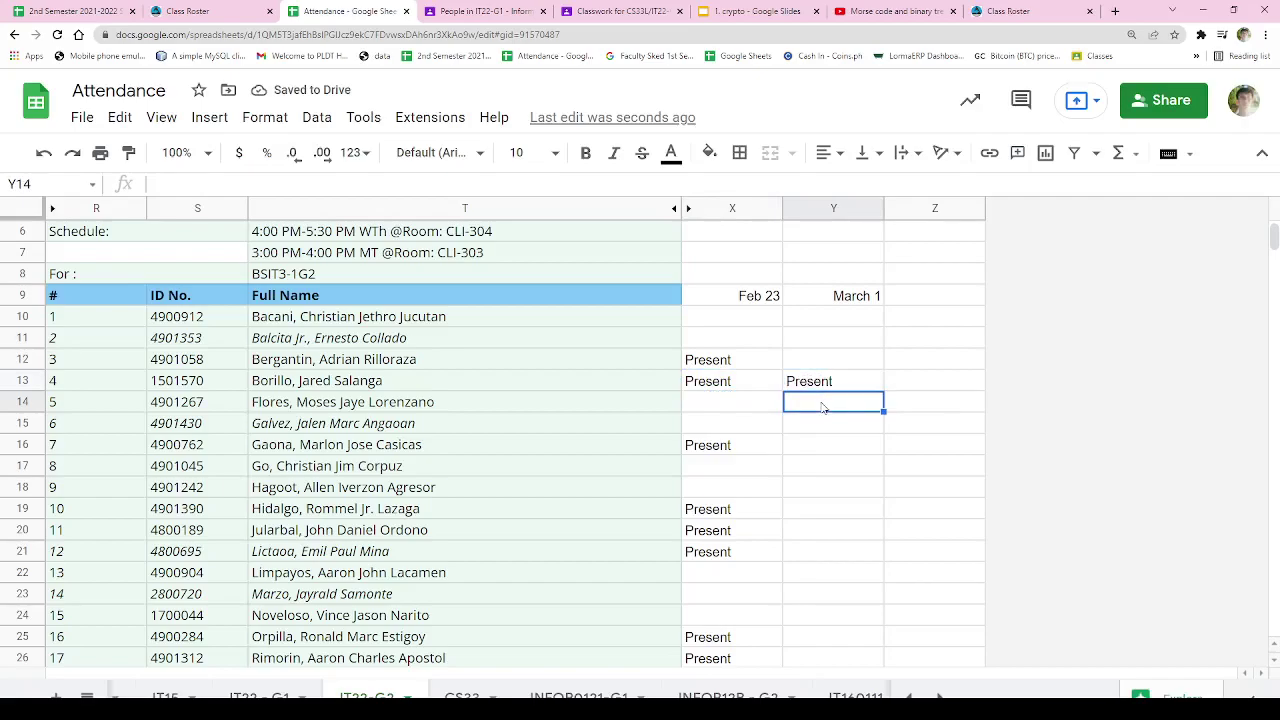
left_click(830, 429)
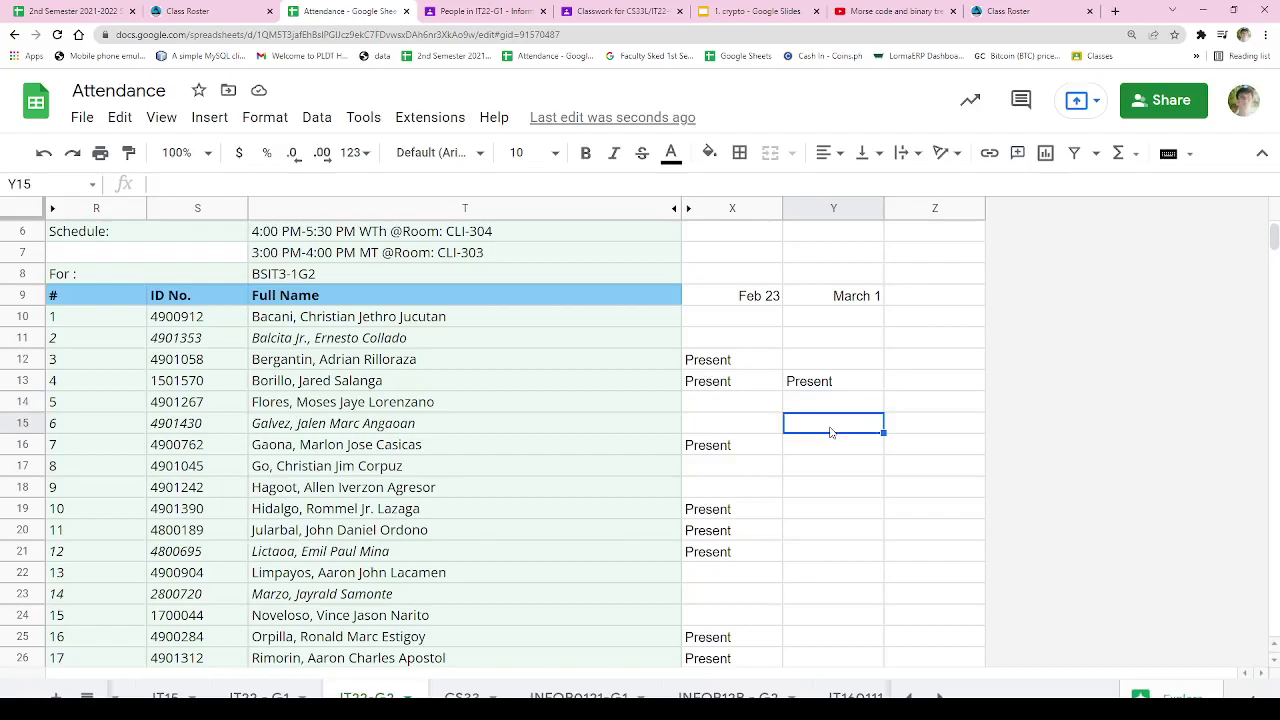
left_click(839, 454)
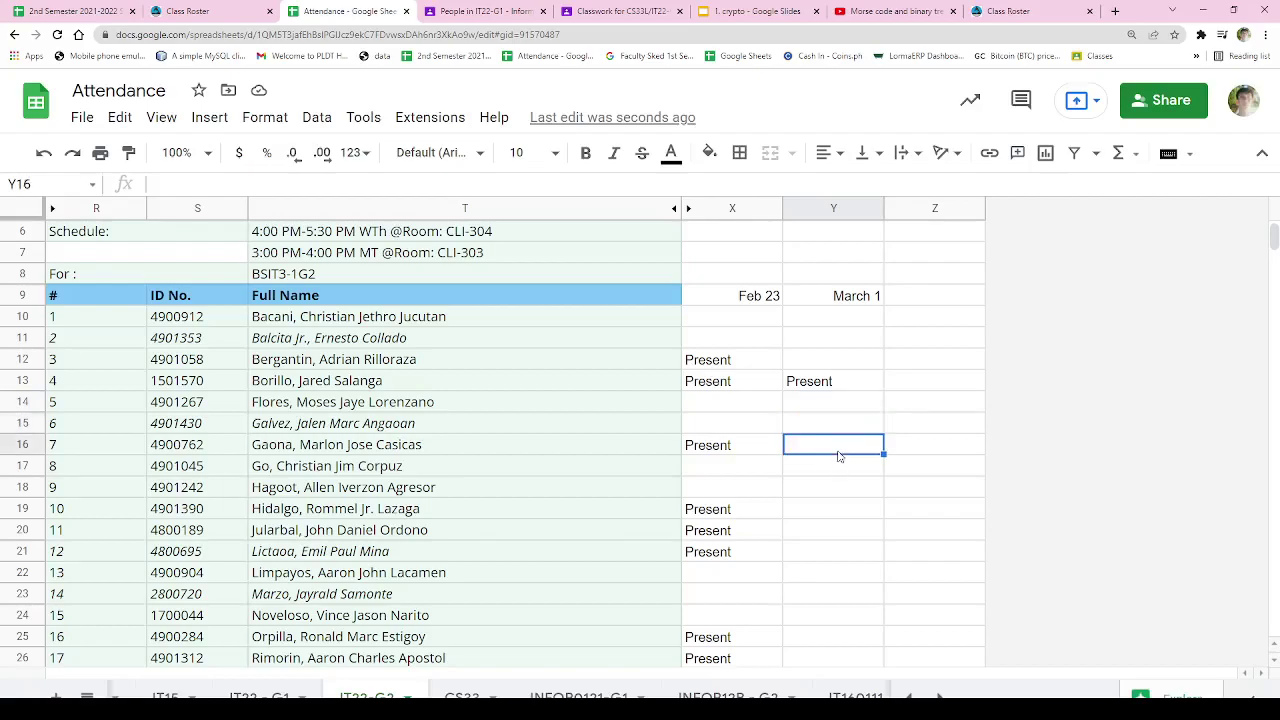
scroll(839, 456, "down", 1)
type("Present")
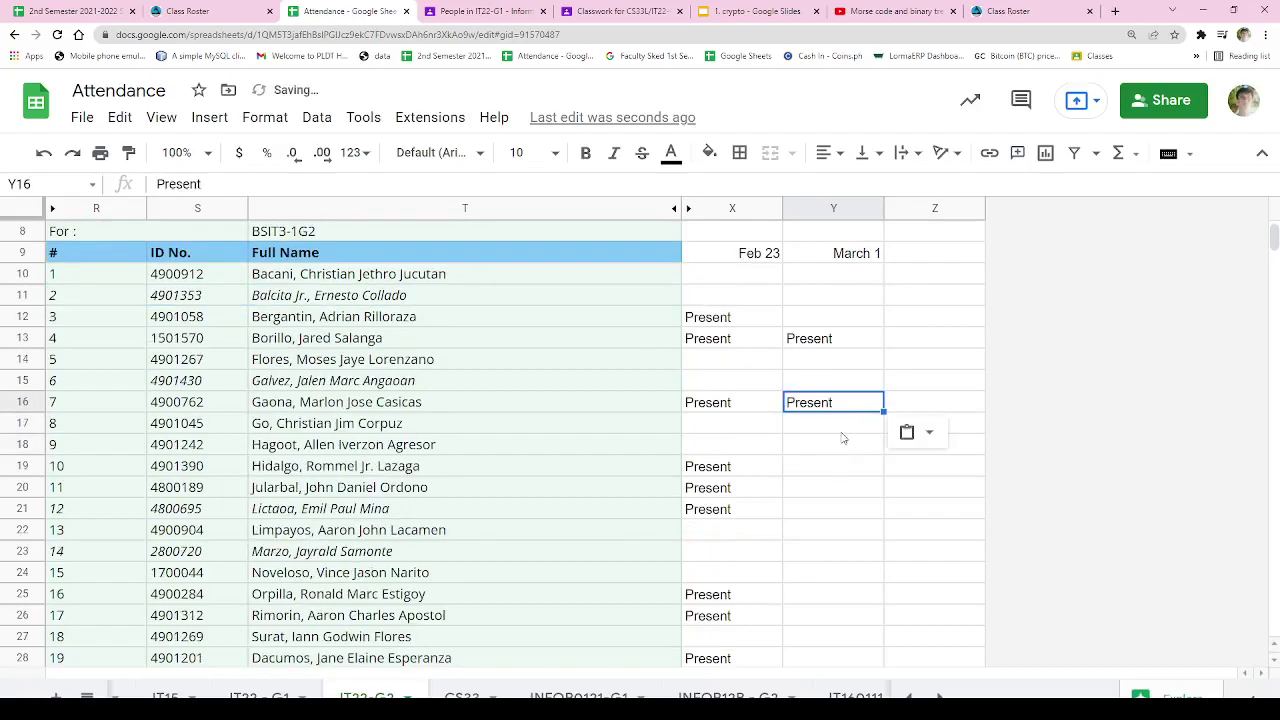
key("Return")
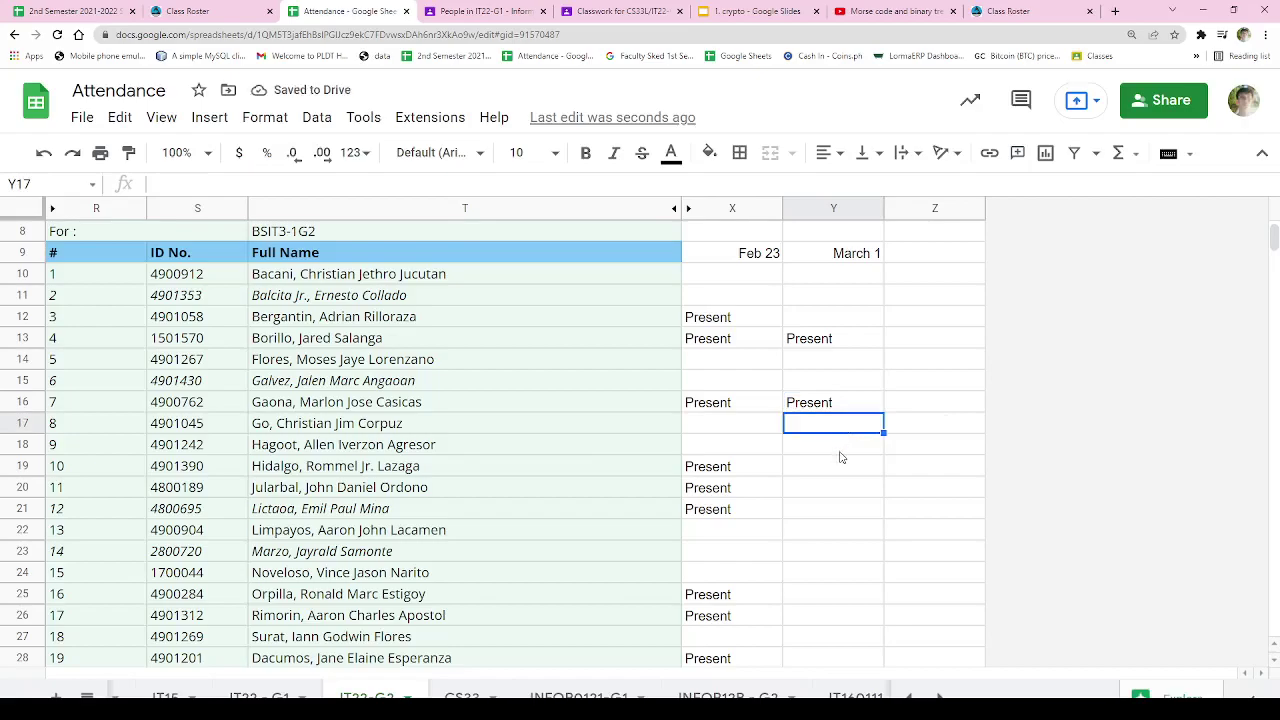
left_click(841, 455)
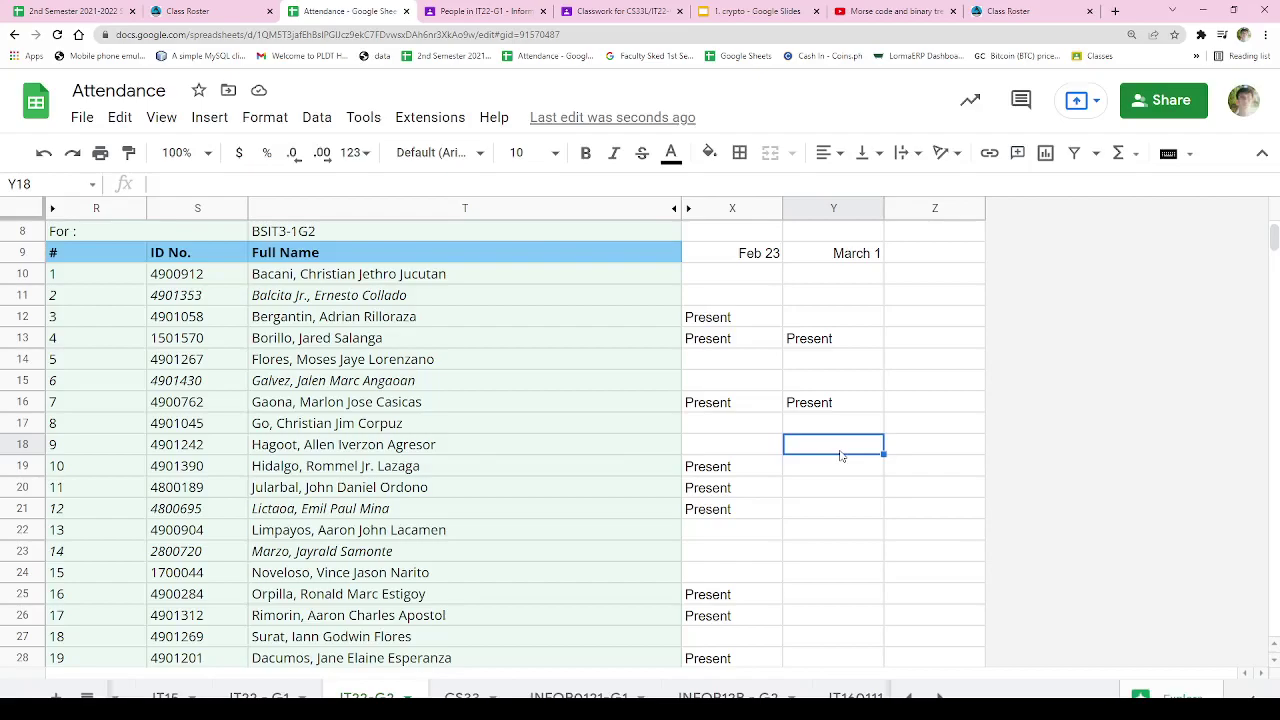
type("Present")
key("Return")
Step: Mark students 10, 11 and 12 as Present in the March 1 column, cells Y19 to Y21
scroll(846, 464, "down", 1)
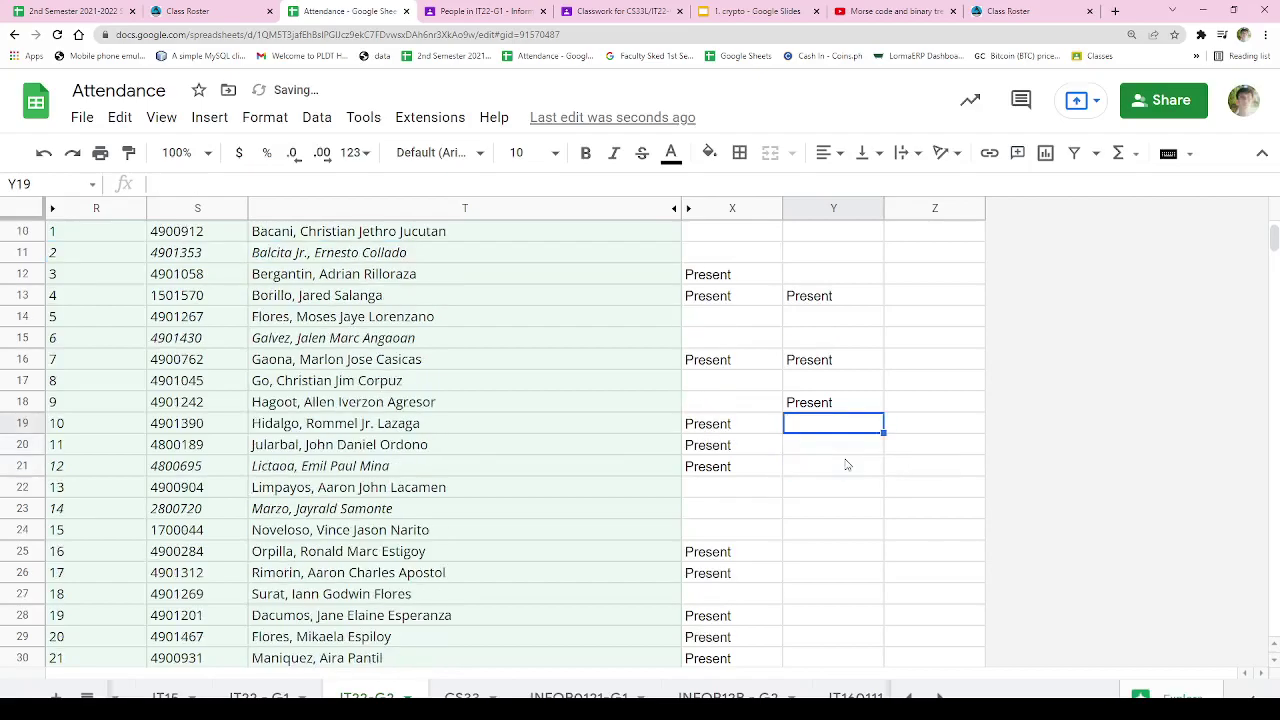
key("ctrl+v")
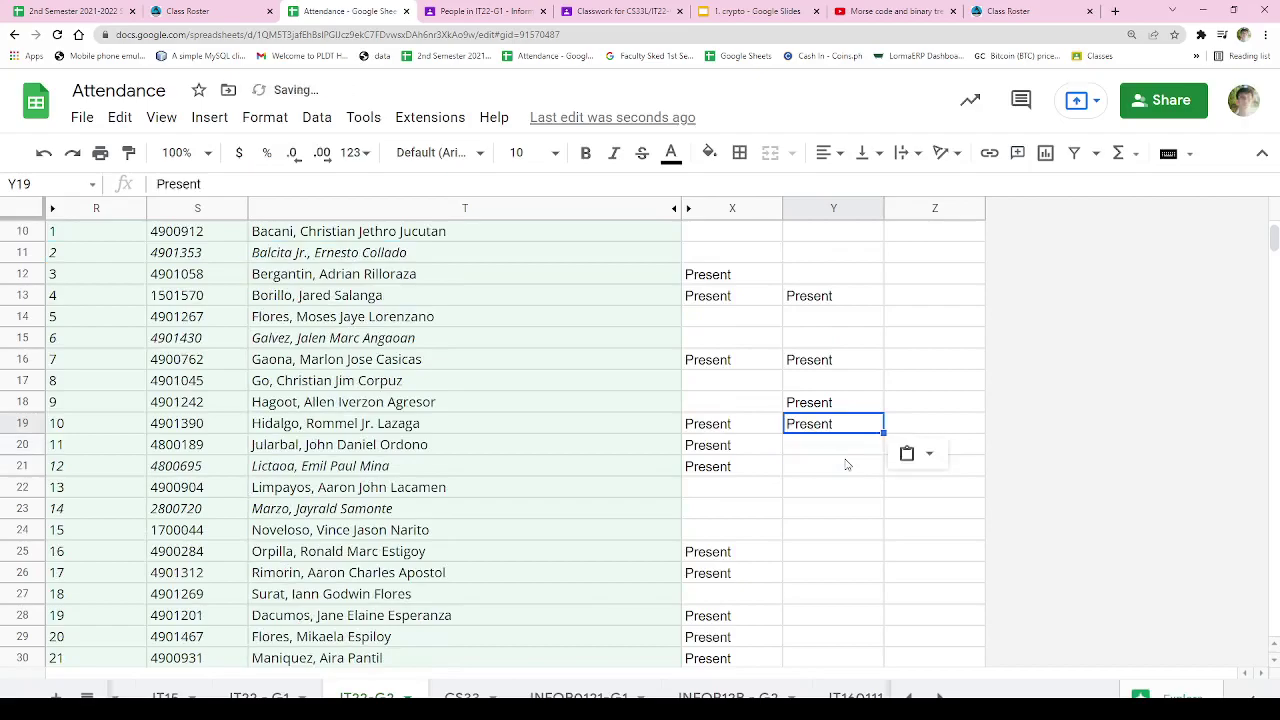
left_click(842, 449)
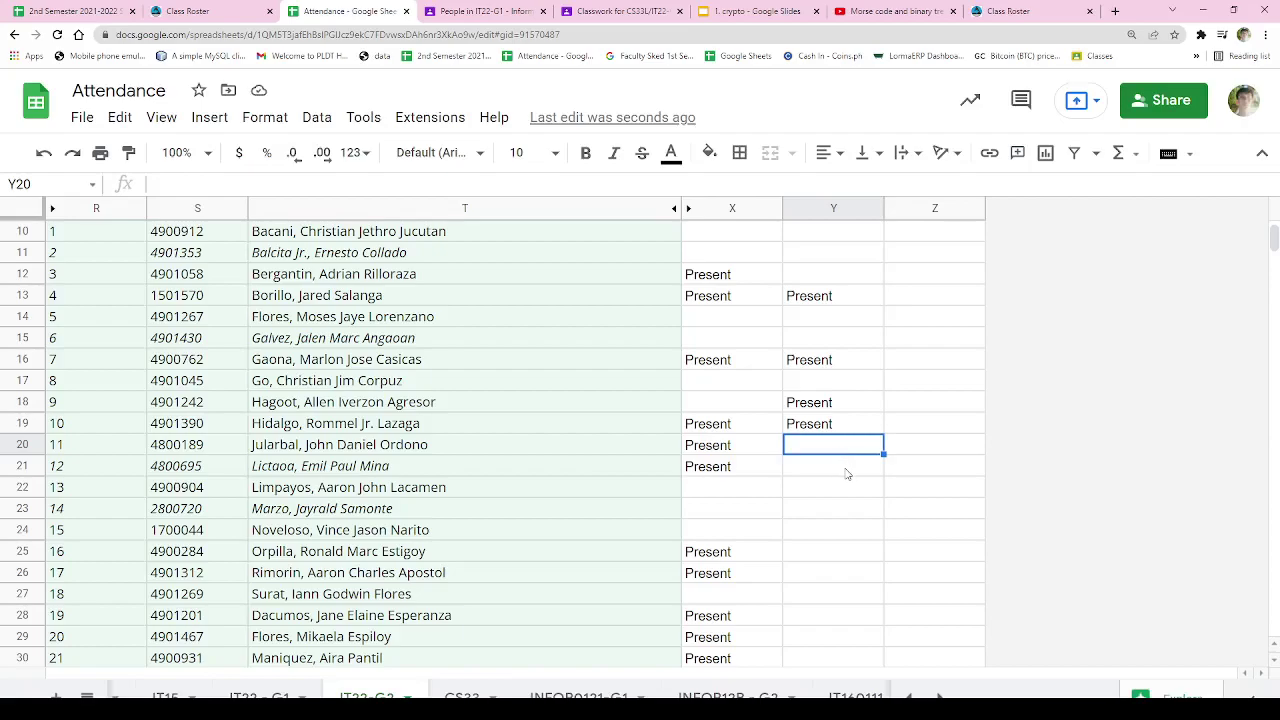
key("ctrl+v")
left_click(846, 472)
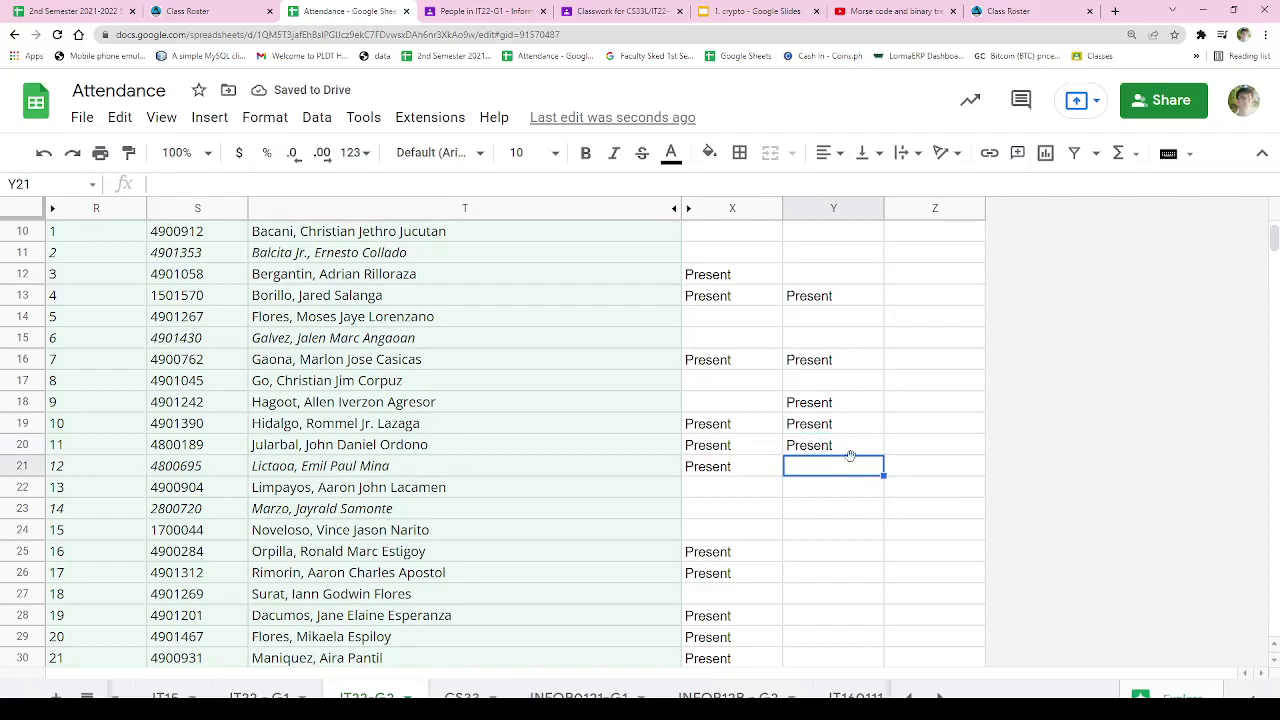
scroll(940, 427, "down", 1)
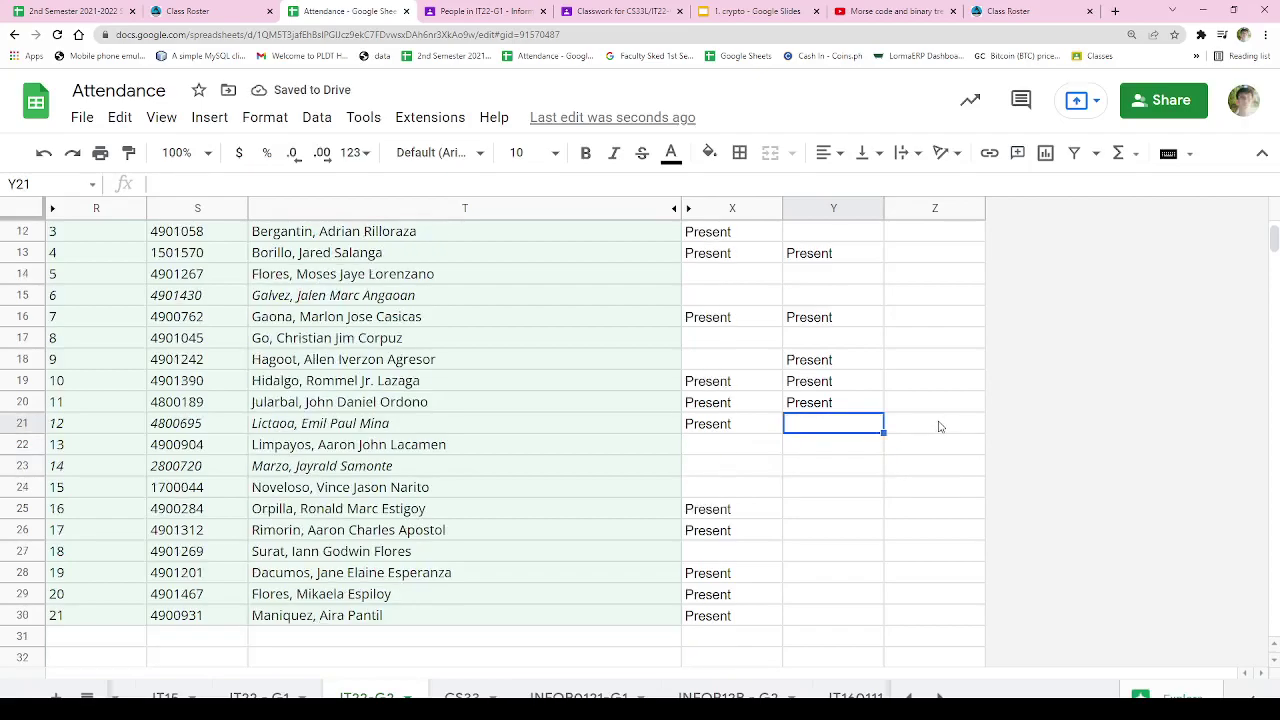
key("ctrl+v")
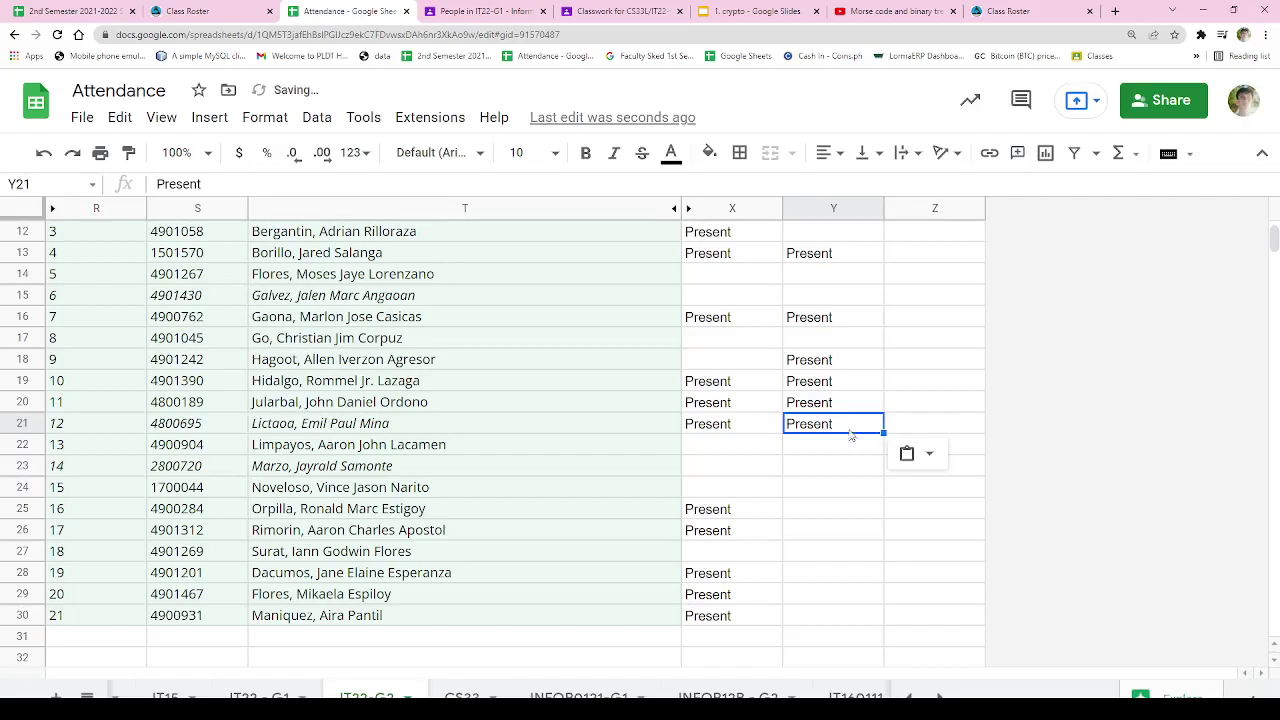
left_click(842, 405)
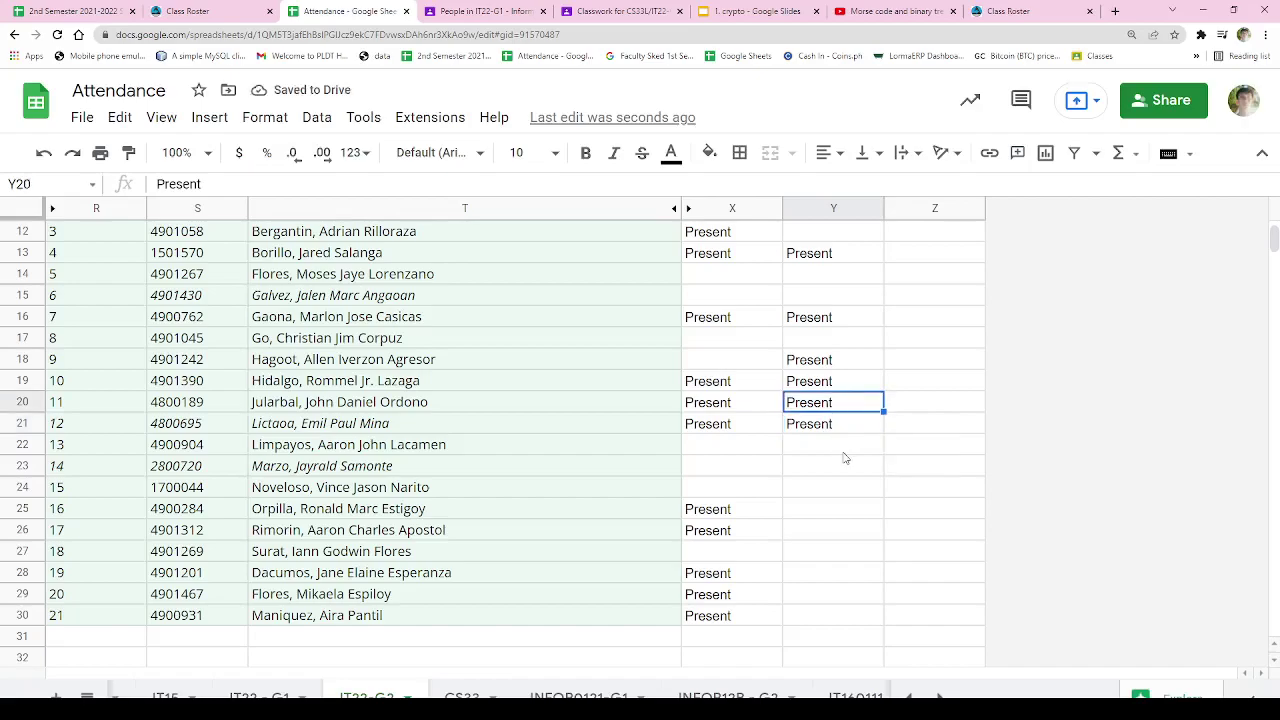
Step: Leave student 13 blank and mark students 14, 15 and 16 as Present for March 1, cells Y23 to Y25
left_click(845, 457)
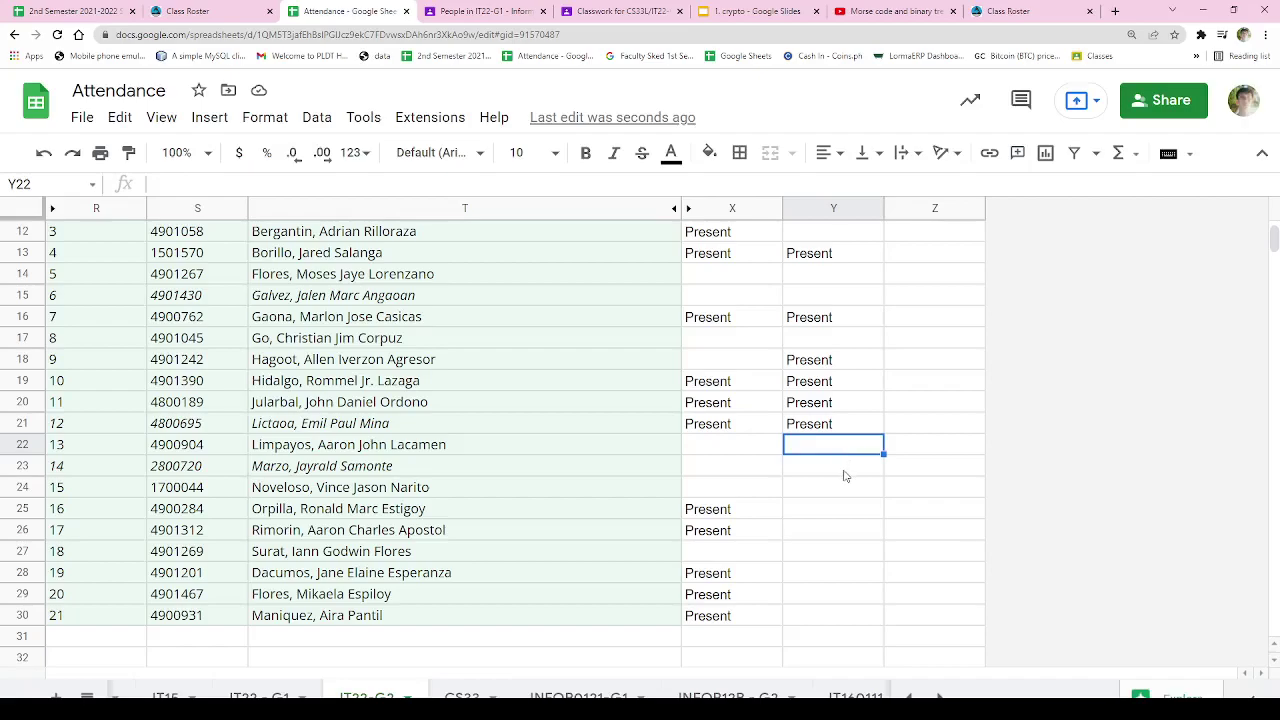
left_click(845, 476)
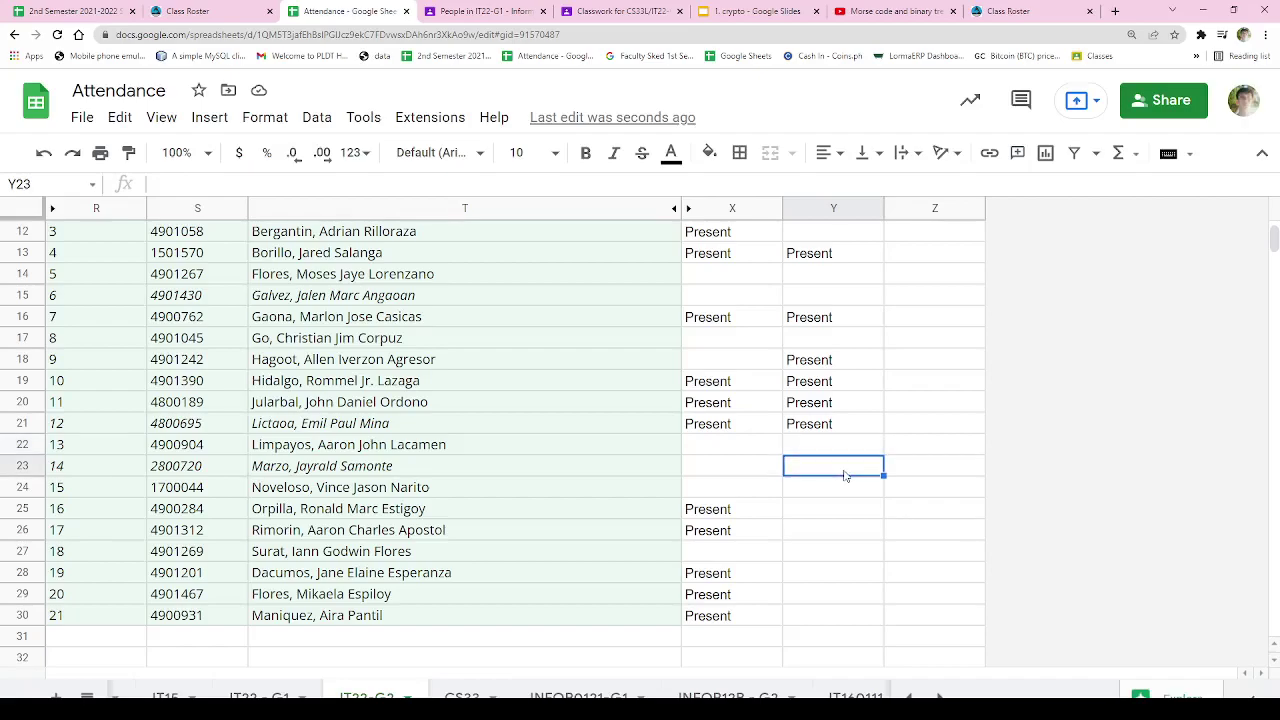
key("ctrl+v")
left_click(845, 494)
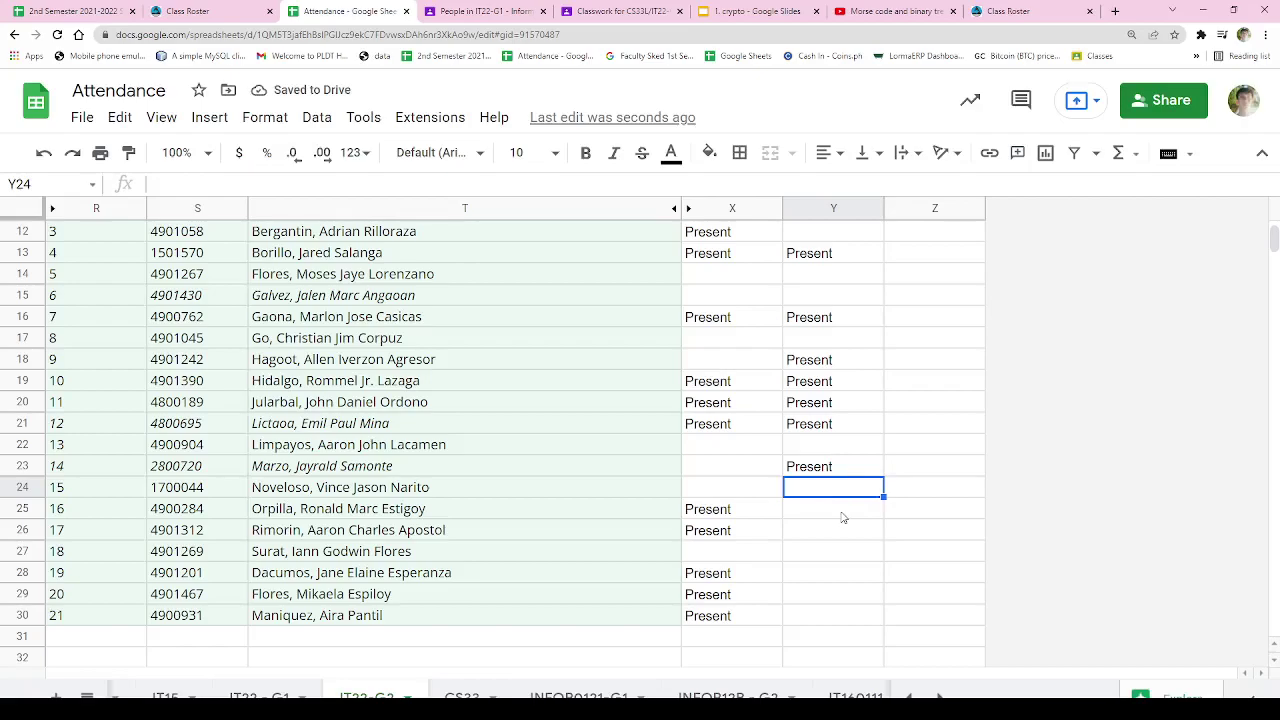
key("ctrl+v")
left_click(843, 515)
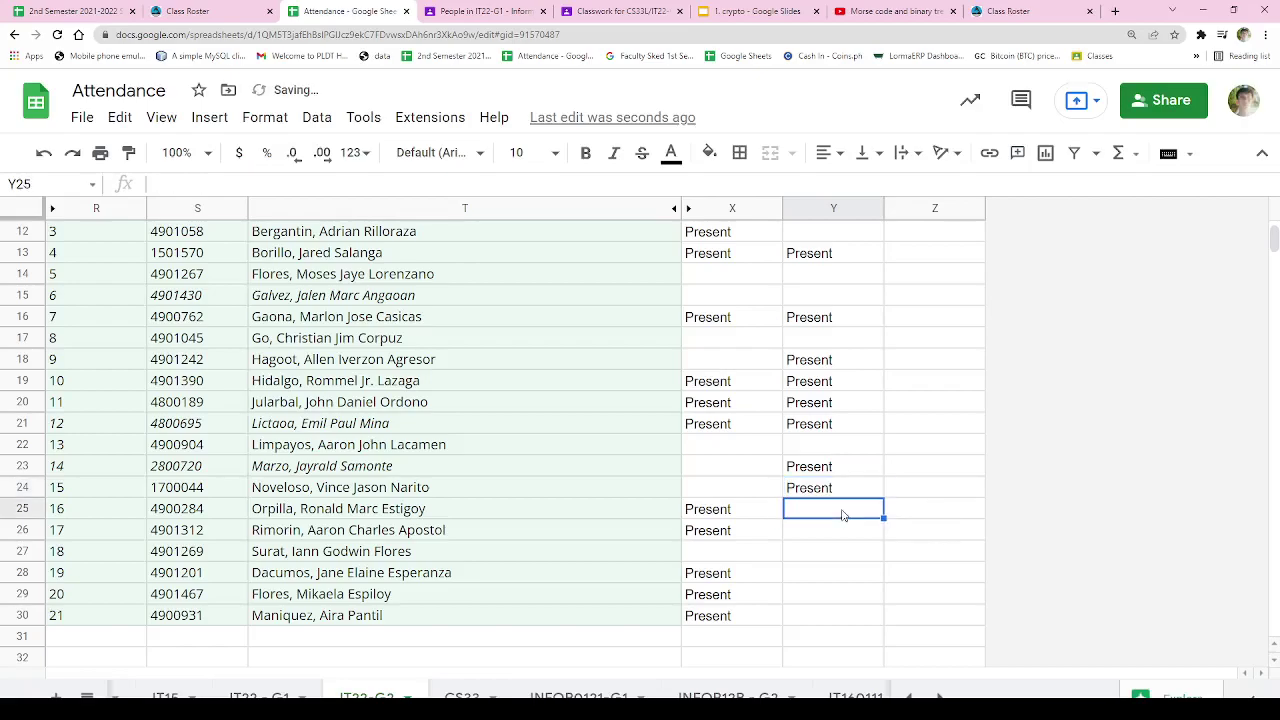
scroll(847, 474, "down", 1)
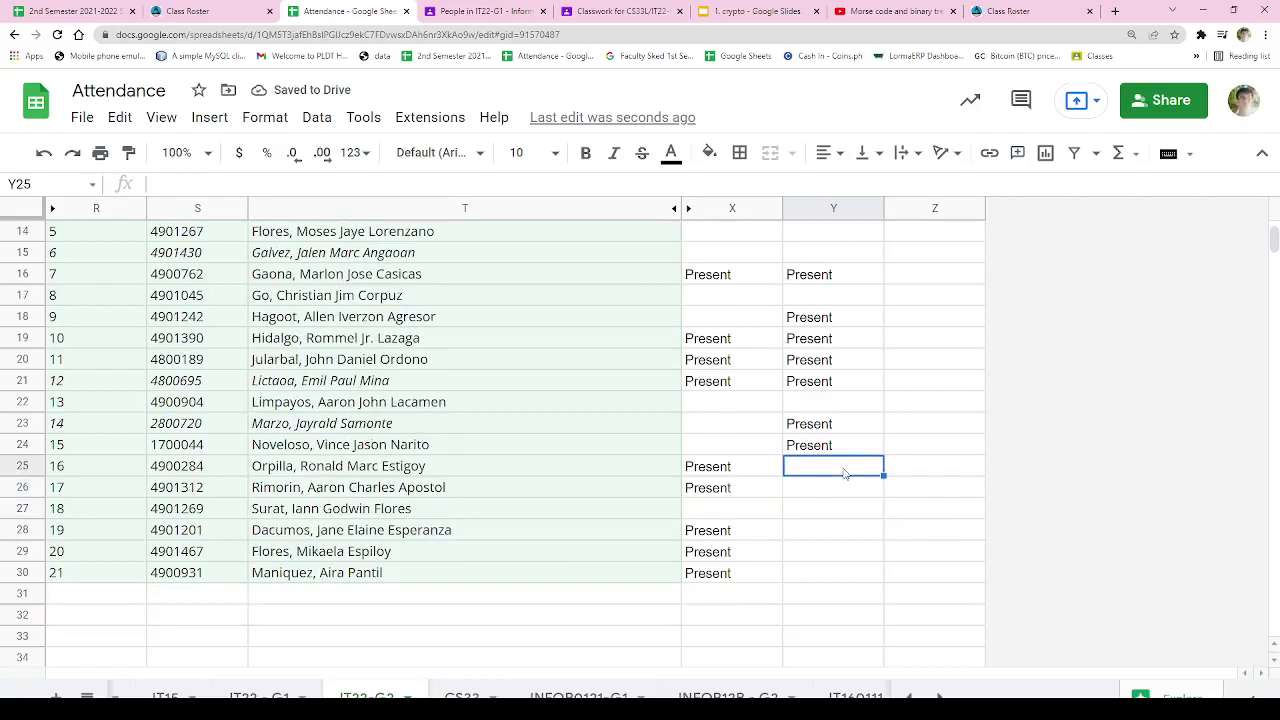
key("ctrl+v")
Step: Leave student 17 blank and mark students 18 to 21 as Present for March 1, cells Y27 to Y30
left_click(830, 495)
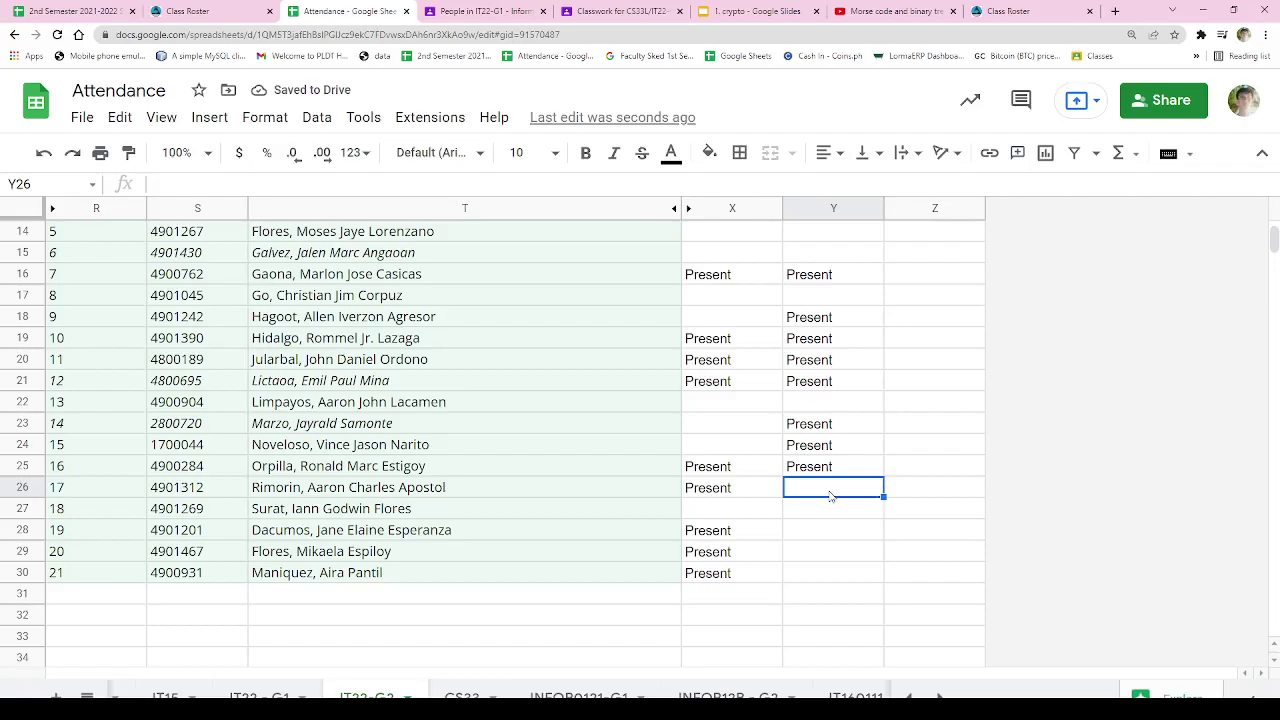
left_click(828, 526)
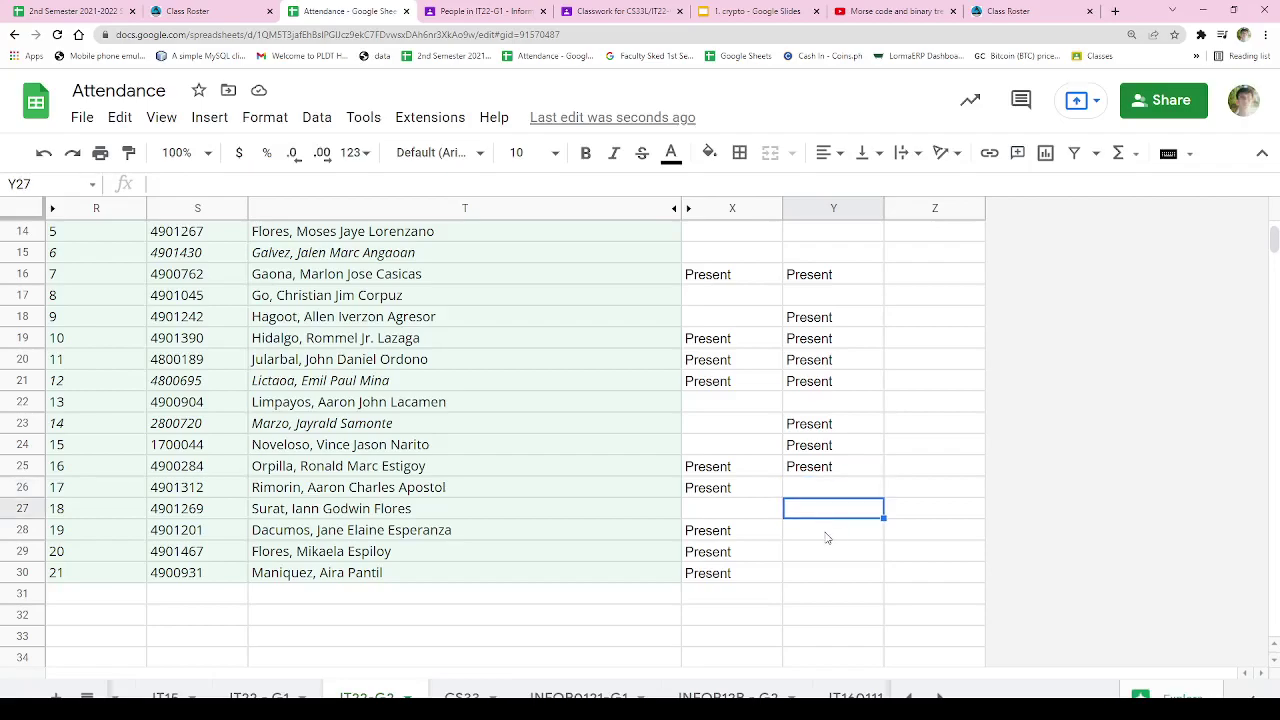
key("ctrl+v")
left_click(826, 538)
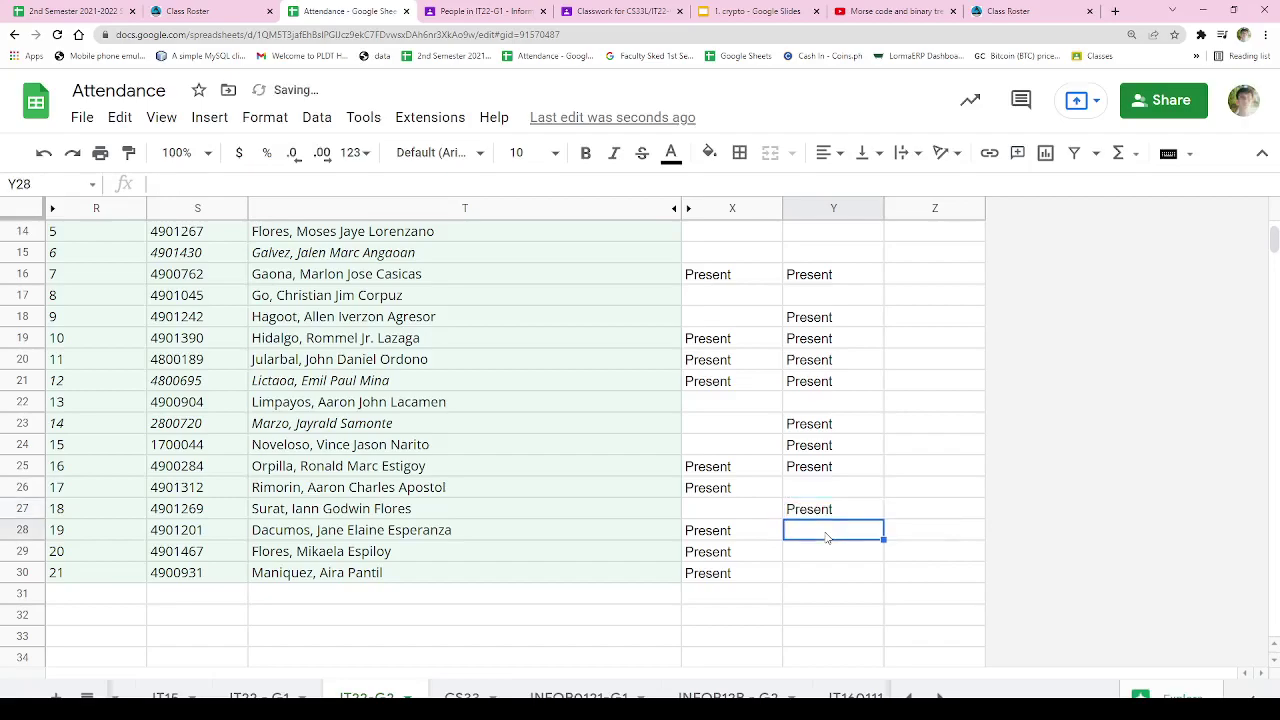
key("ctrl+v")
left_click(828, 562)
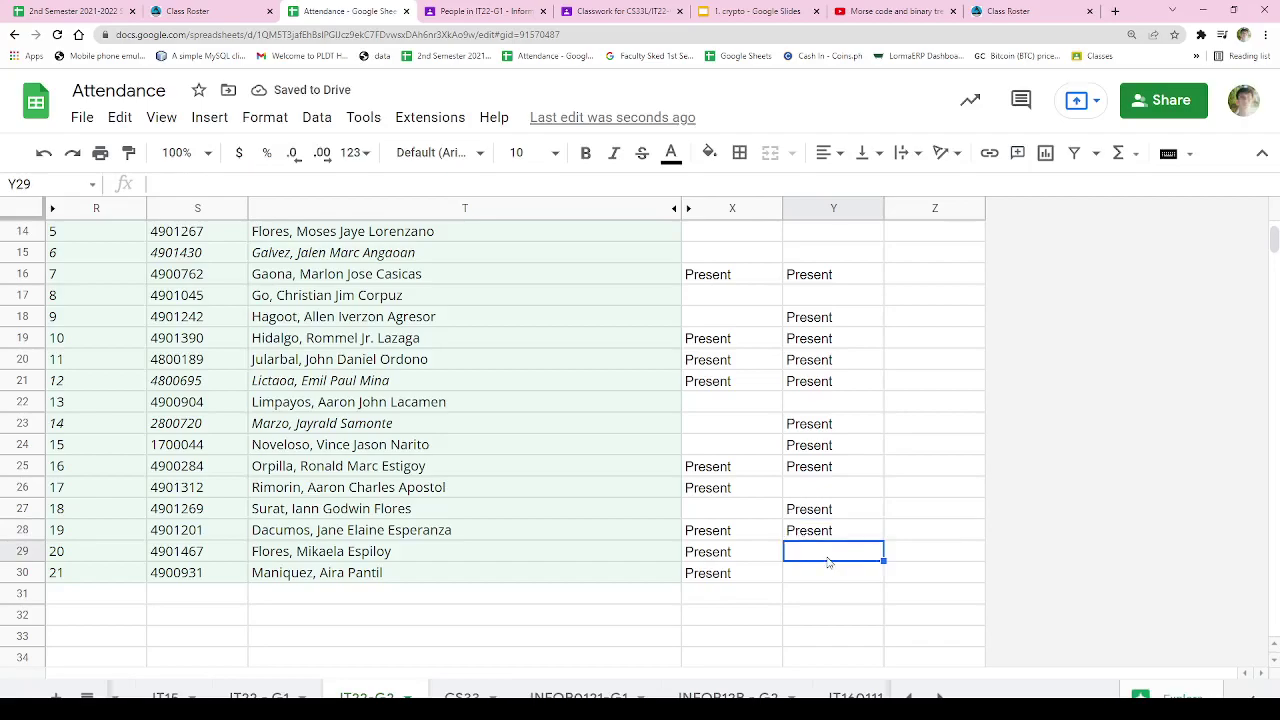
key("ctrl+v")
left_click(826, 579)
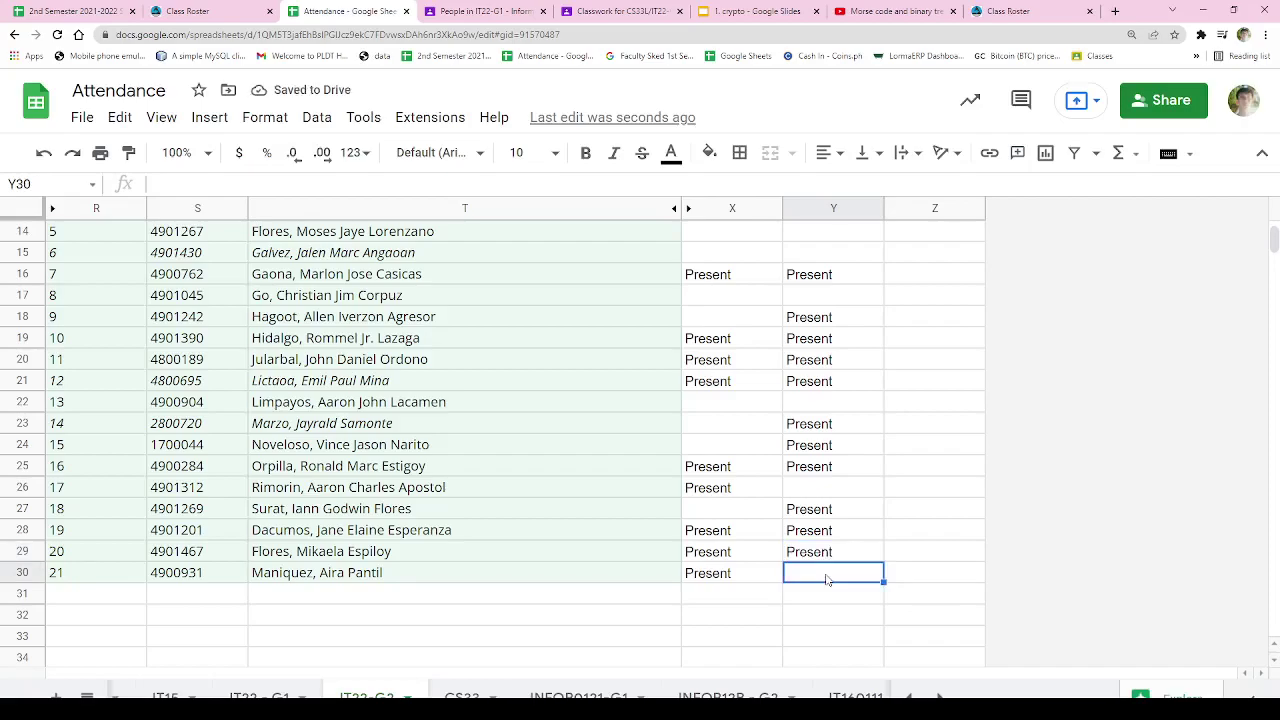
type("Present")
left_click(890, 503)
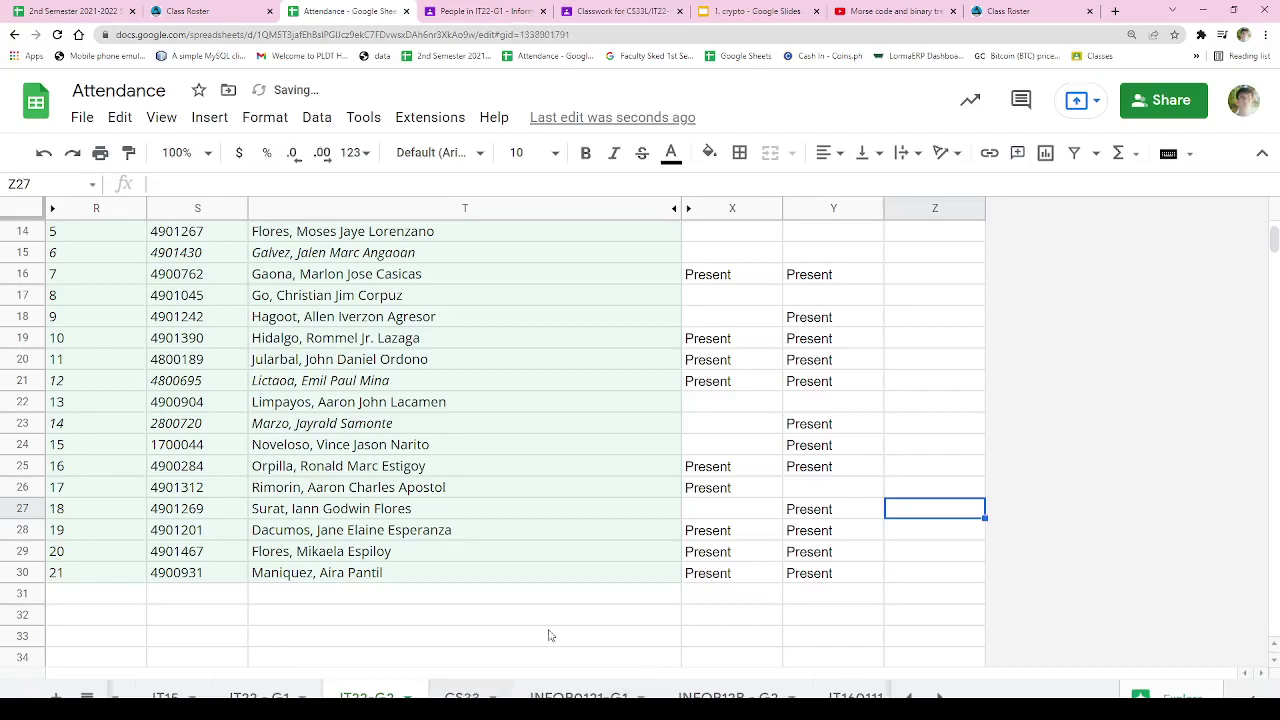
Step: Switch to the CS33 sheet and add the date header March 1 in cell J8, beside Feb 23
left_click(462, 697)
left_click(1130, 391)
type("March 1")
key("Return")
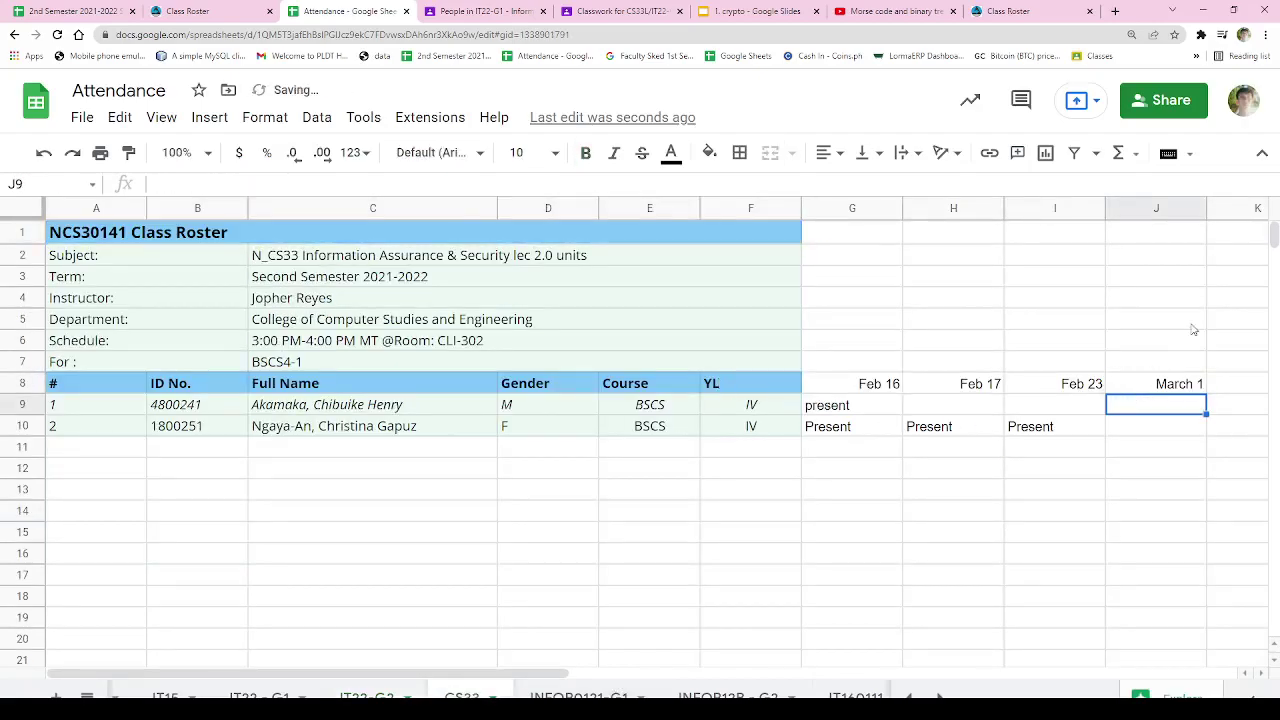
Step: Leave student 1 blank and copy Present from I10 to J10 to record student 2's March 1 attendance
left_click(1177, 434)
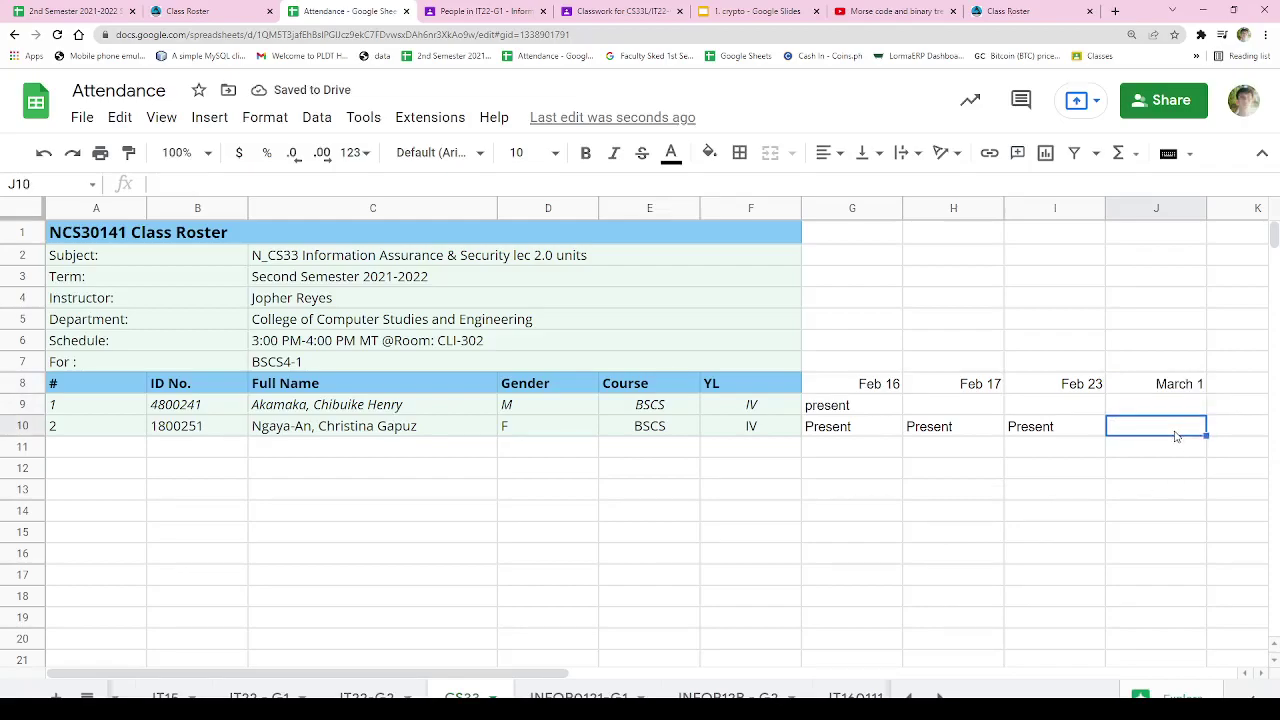
left_click(1068, 440)
key("ctrl+c")
left_click(1139, 435)
key("ctrl+v")
left_click(1152, 472)
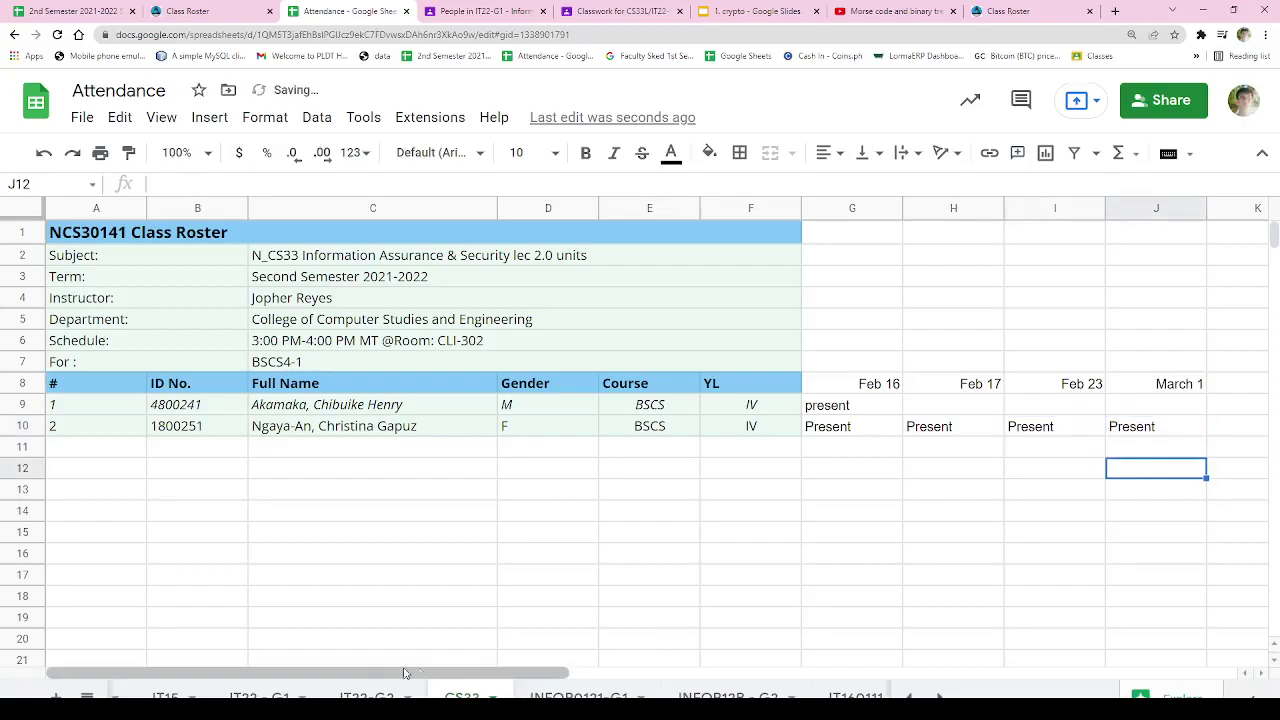
Step: Go through the unmarked March 1 attendance cells in the IT22-G1 sheet, from J12 down to J32
left_click(259, 697)
scroll(646, 331, "up", 4)
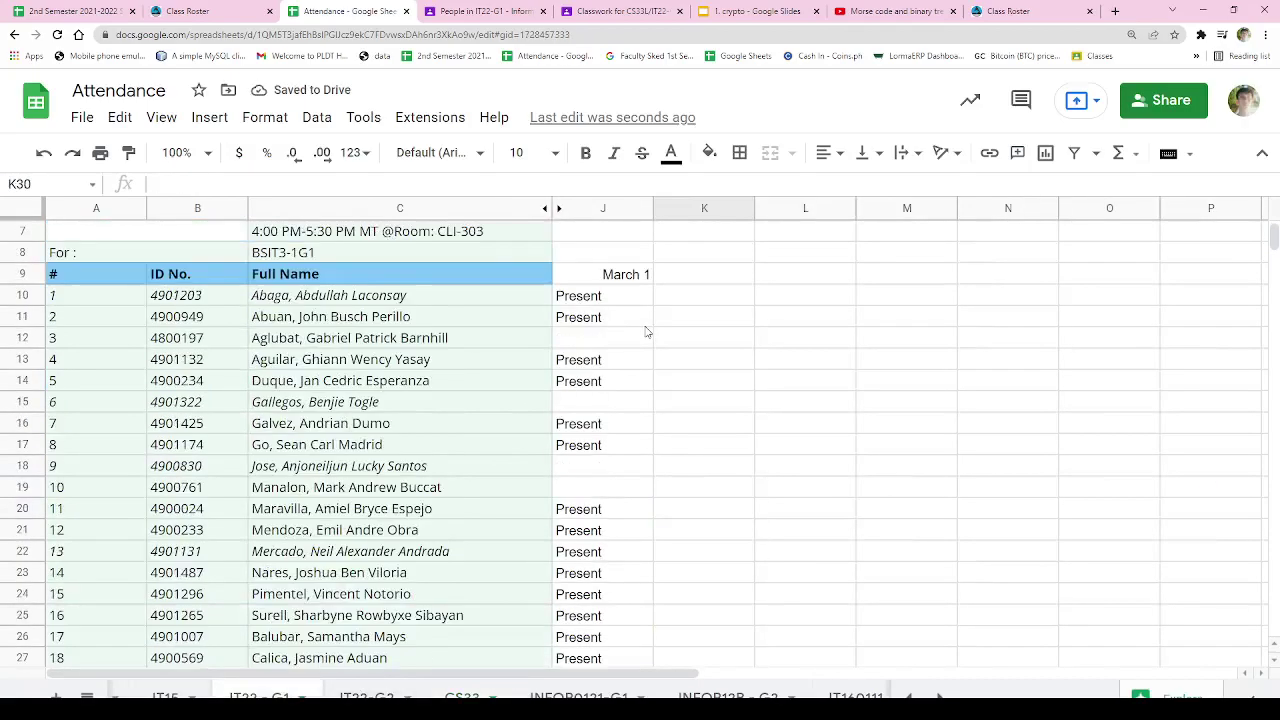
left_click(642, 338)
left_click(618, 401)
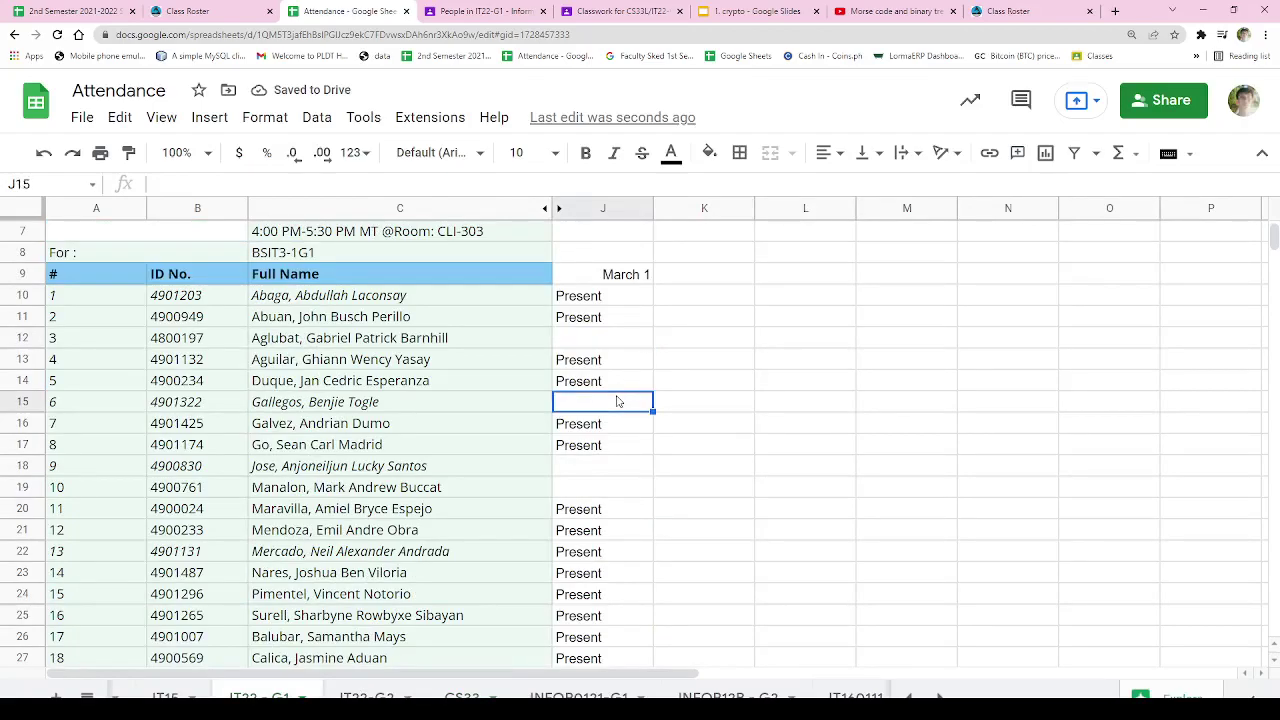
left_click(605, 468)
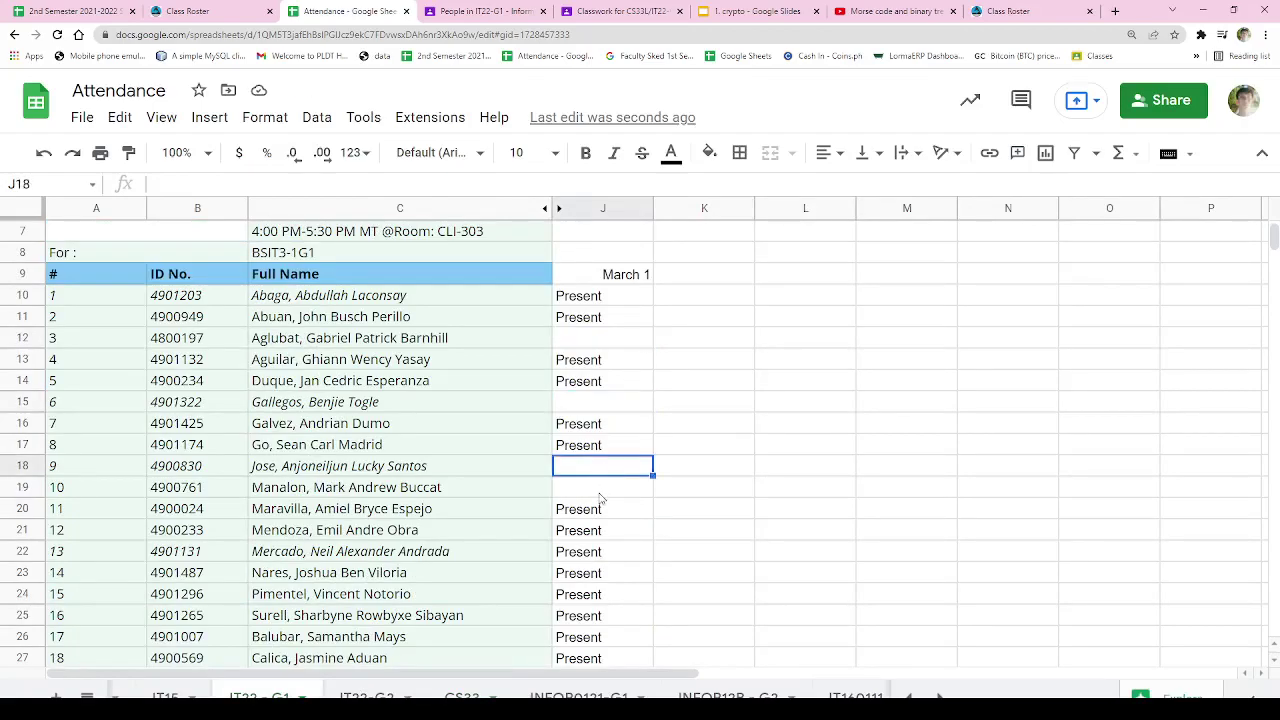
left_click(600, 494)
scroll(606, 470, "down", 3)
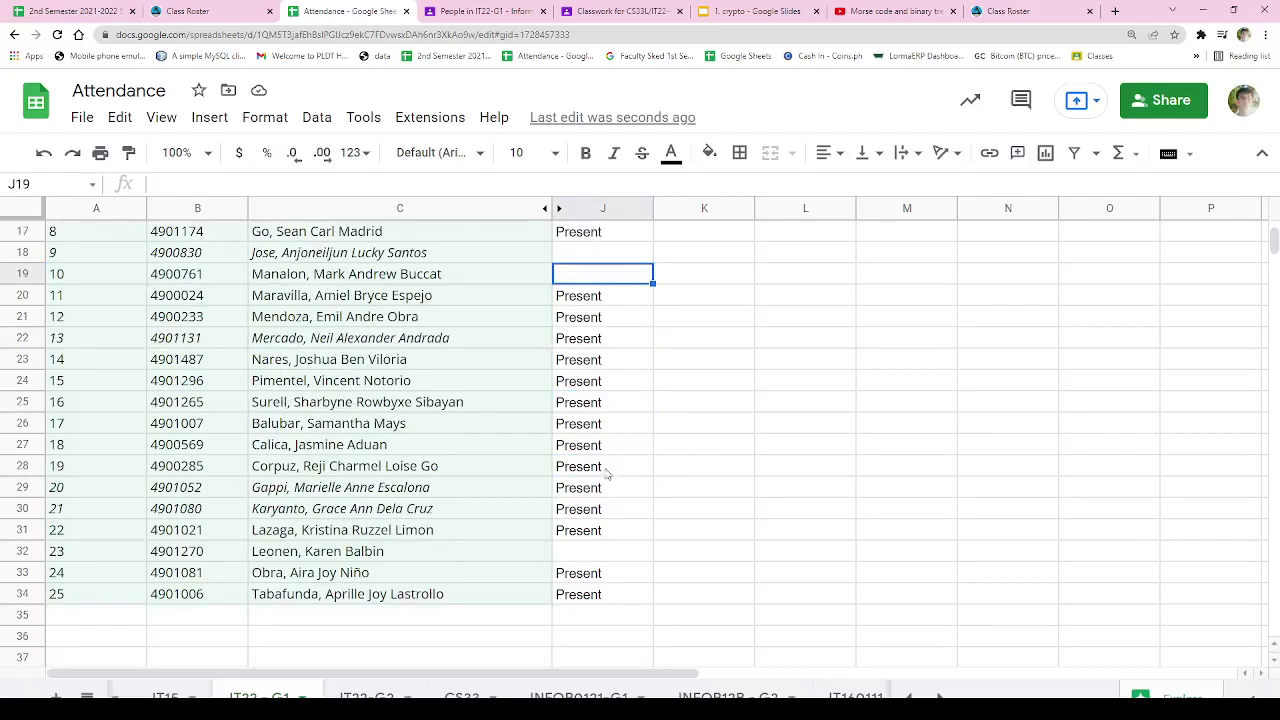
left_click(597, 550)
Step: Go through the unmarked March 1 attendance cells in the IT22-G2 sheet, from Y10 down to Y26, and examine the remaining rows
left_click(366, 697)
scroll(537, 362, "up", 4)
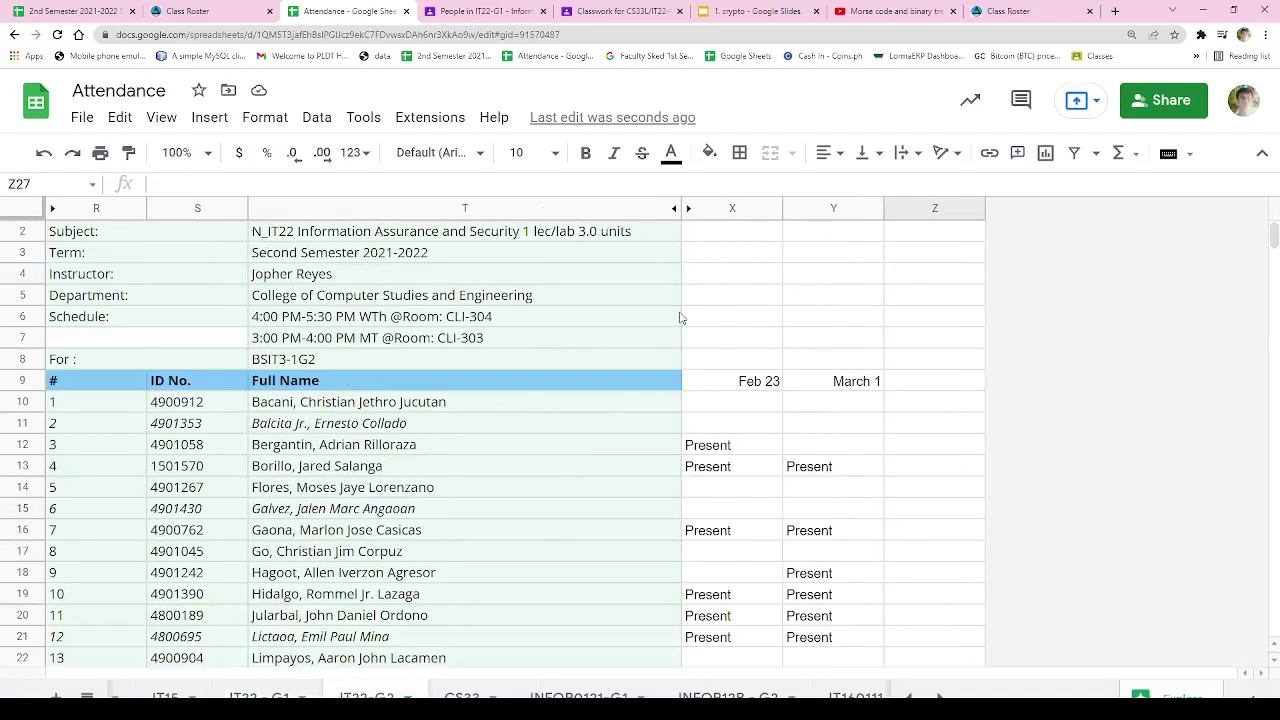
left_click(852, 408)
left_click(852, 431)
left_click(849, 453)
left_click(847, 494)
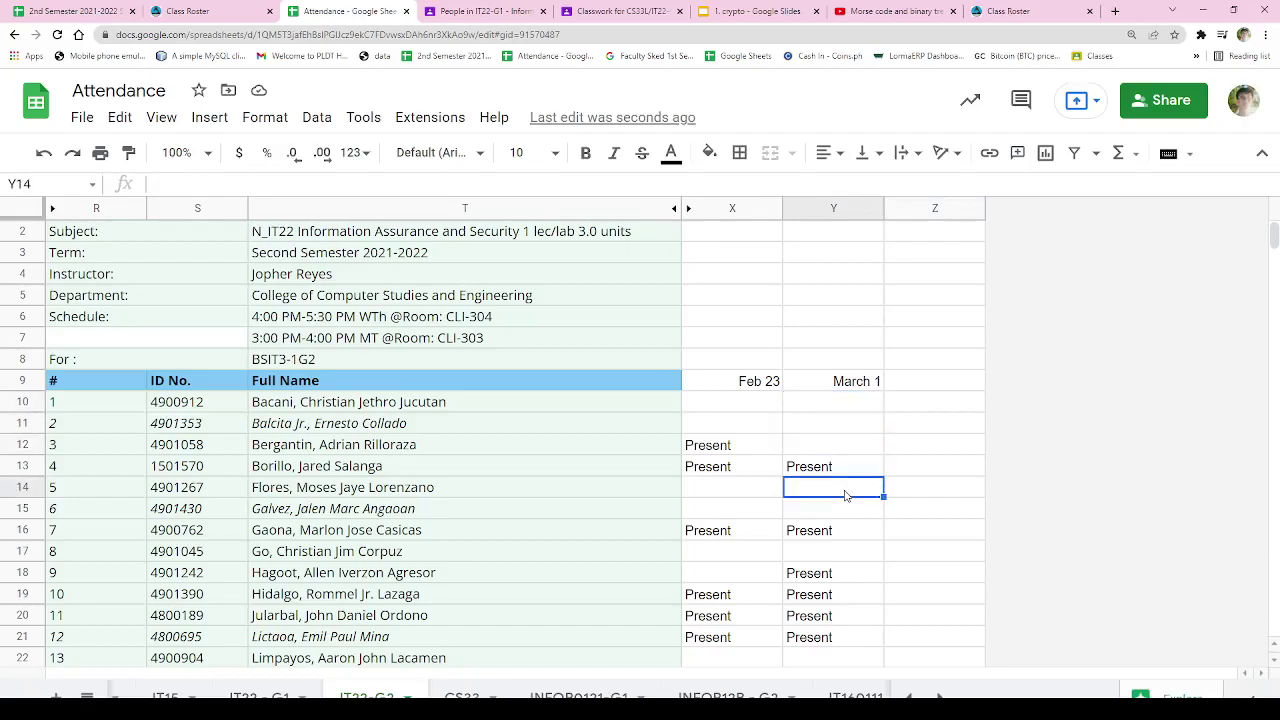
left_click(845, 512)
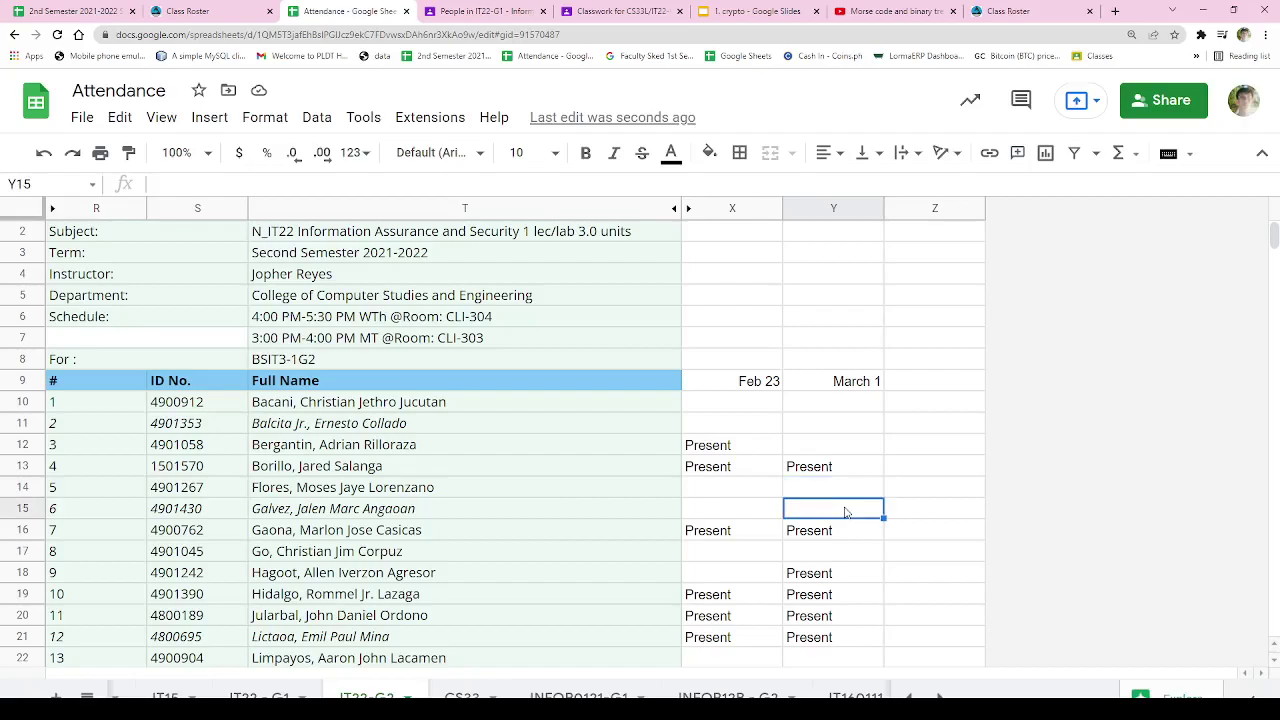
left_click(845, 556)
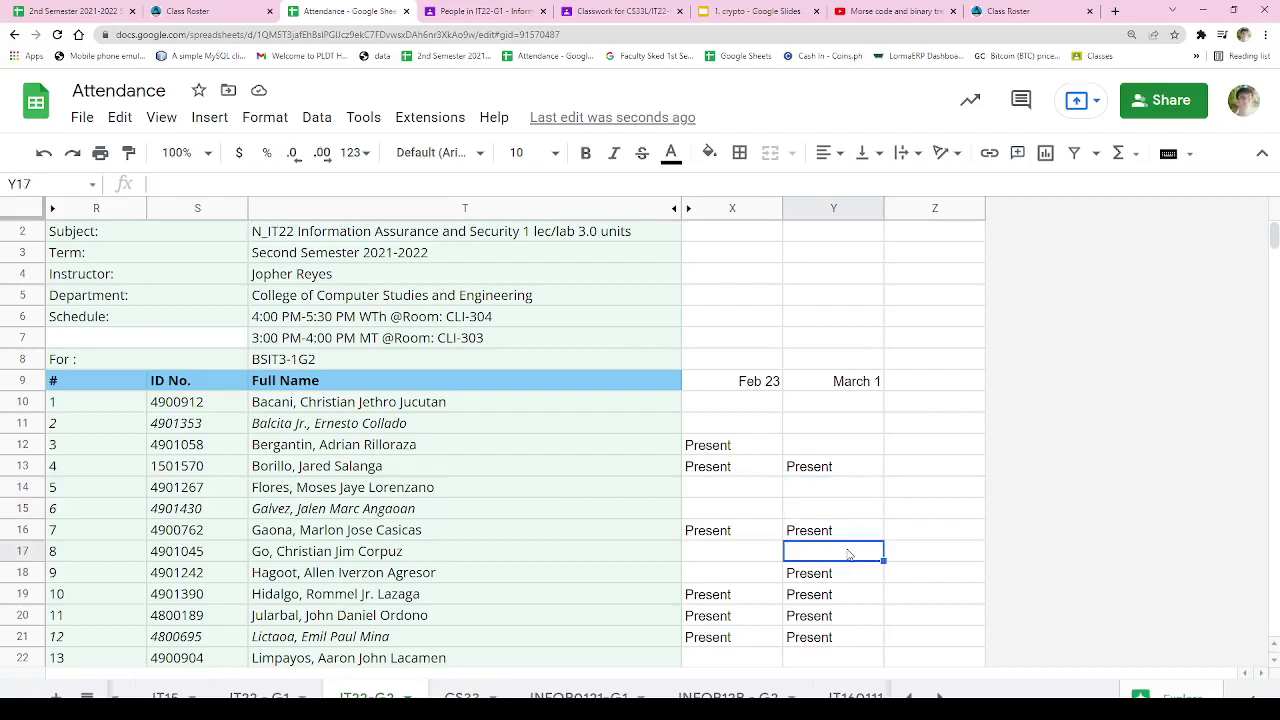
scroll(940, 515, "down", 3)
left_click(847, 512)
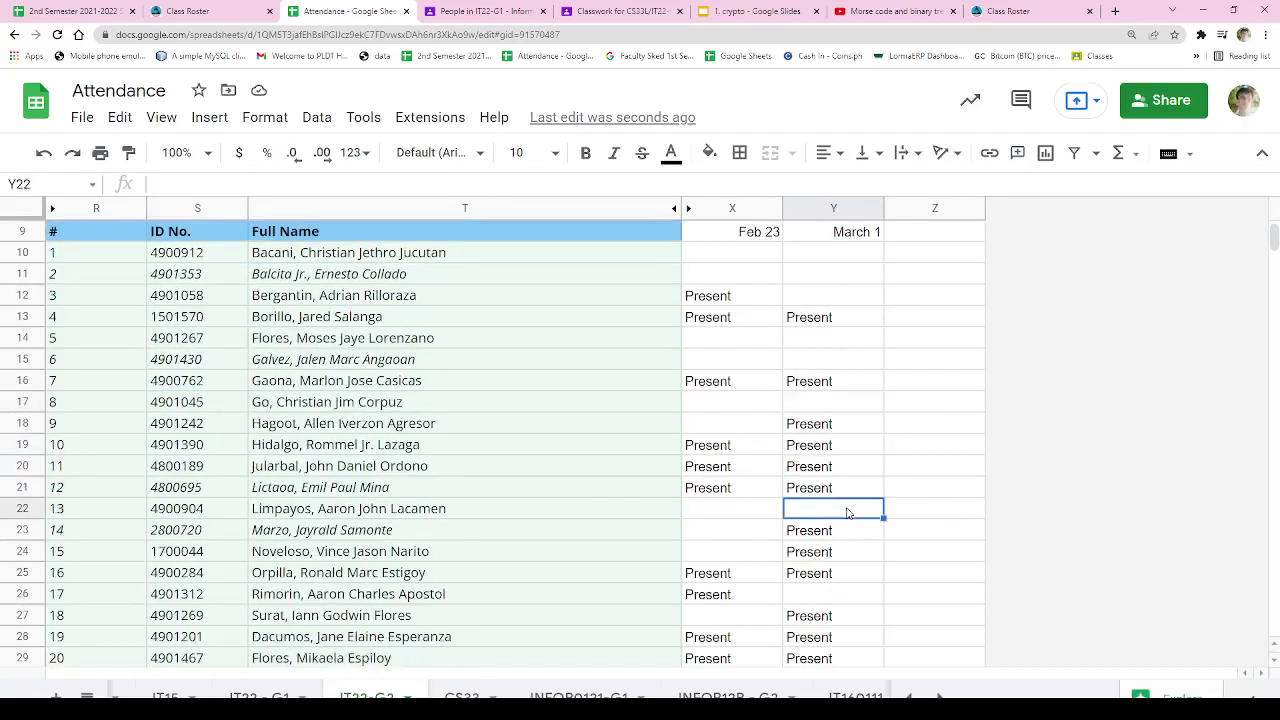
left_click(818, 588)
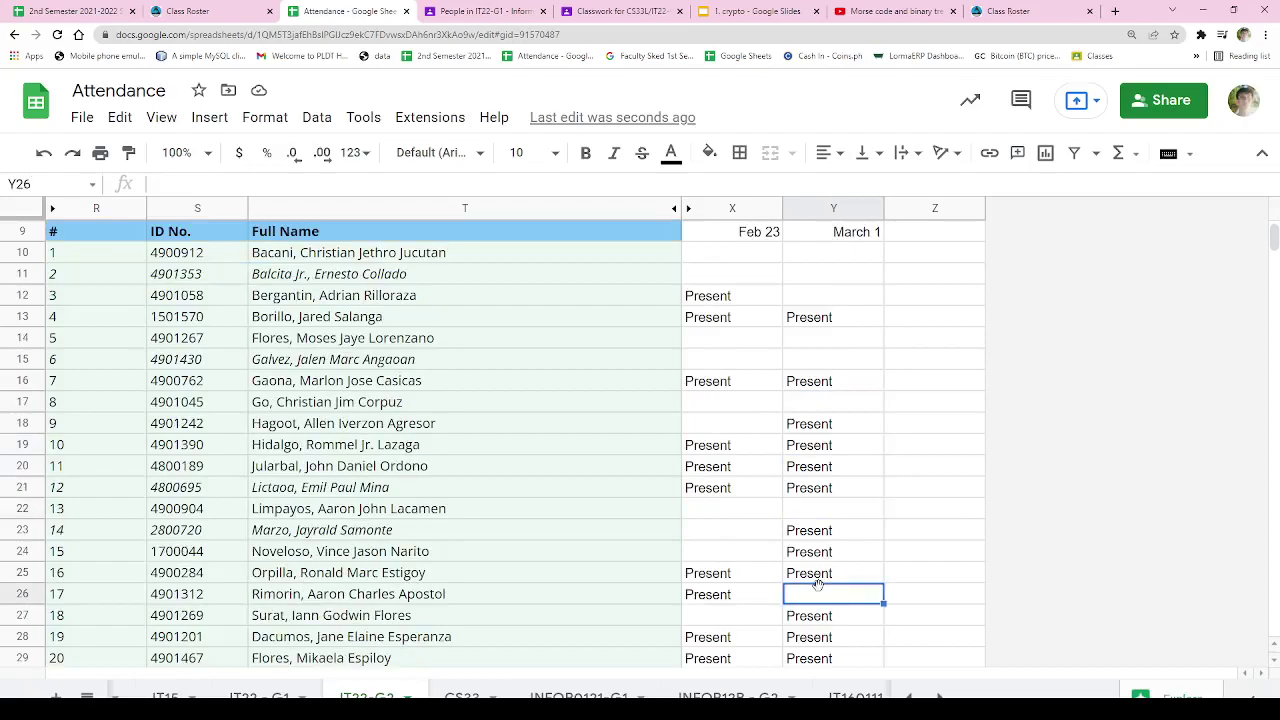
scroll(900, 548, "down", 3)
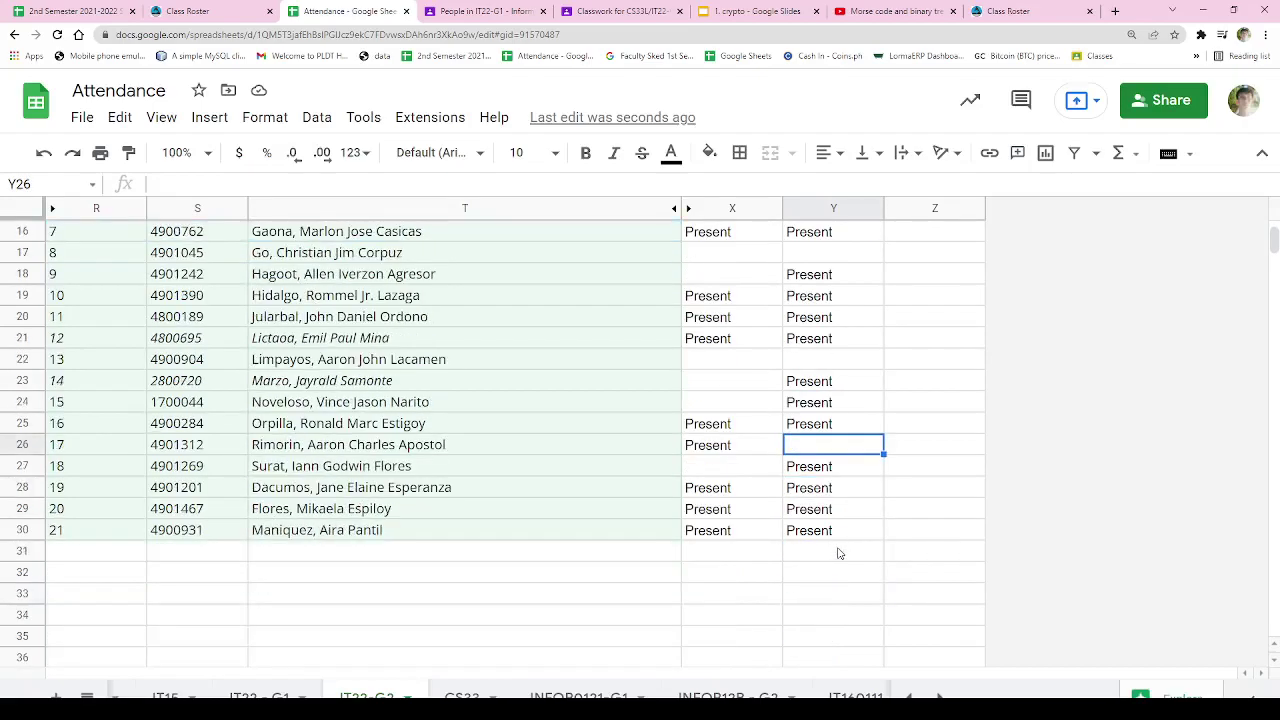
Step: Check student 1's March 1 attendance cell, J9, in the CS33 sheet
left_click(461, 696)
left_click(1178, 414)
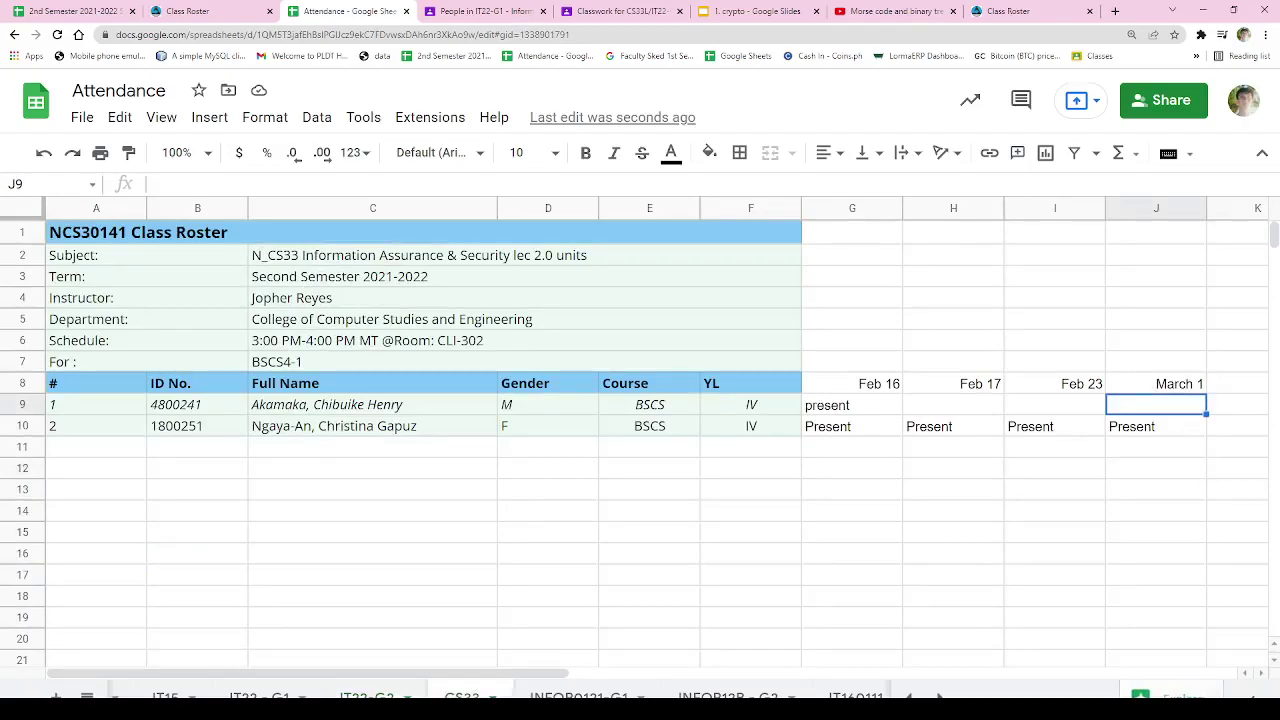